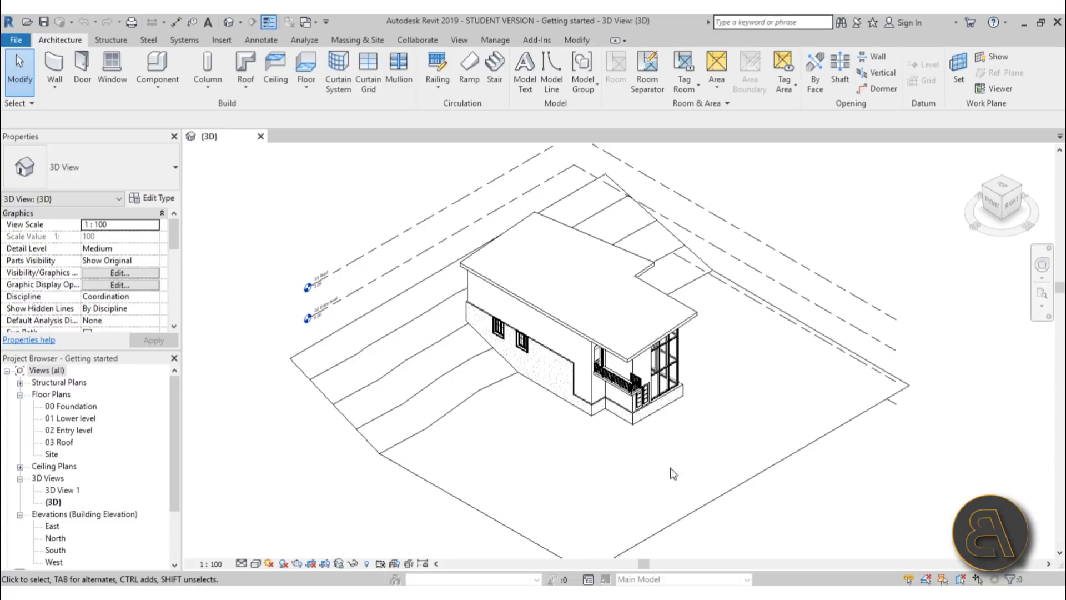
Open the 02 Entry level floor plan and frame the open double-height area beside the entry-level floor edge
shift+middle_drag(741, 434, 571, 327)
scroll(569, 321, up, 3)
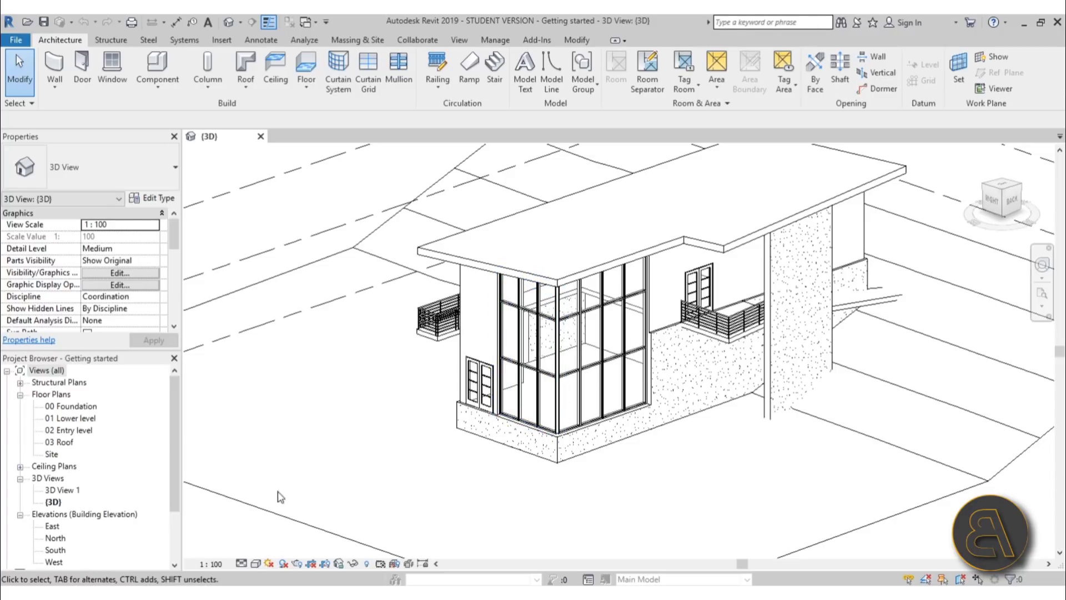
click(58, 423)
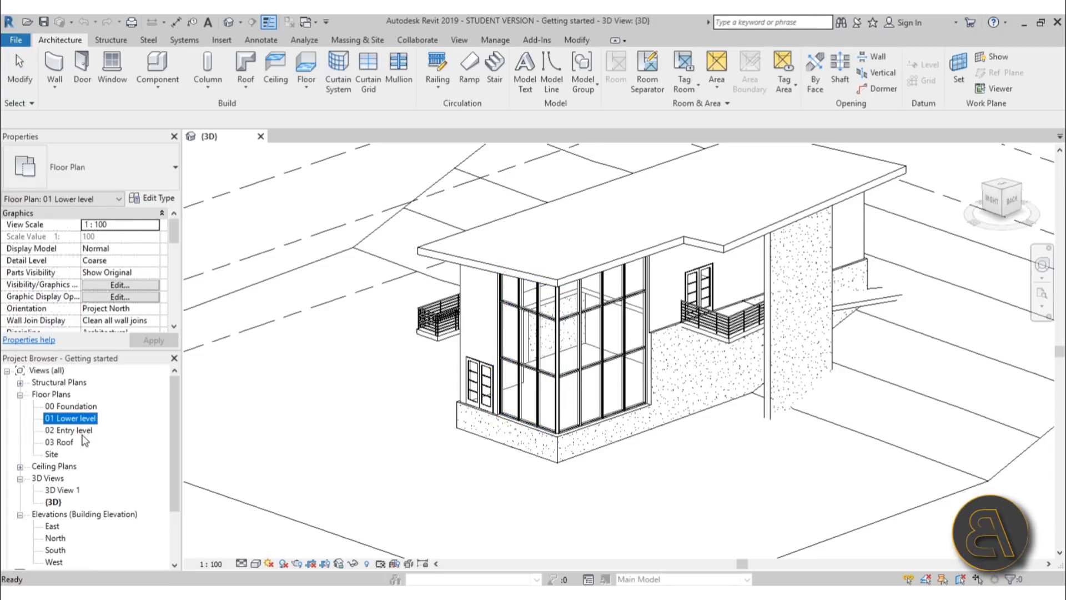
click(84, 431)
click(668, 449)
shift+middle_drag(643, 491, 477, 388)
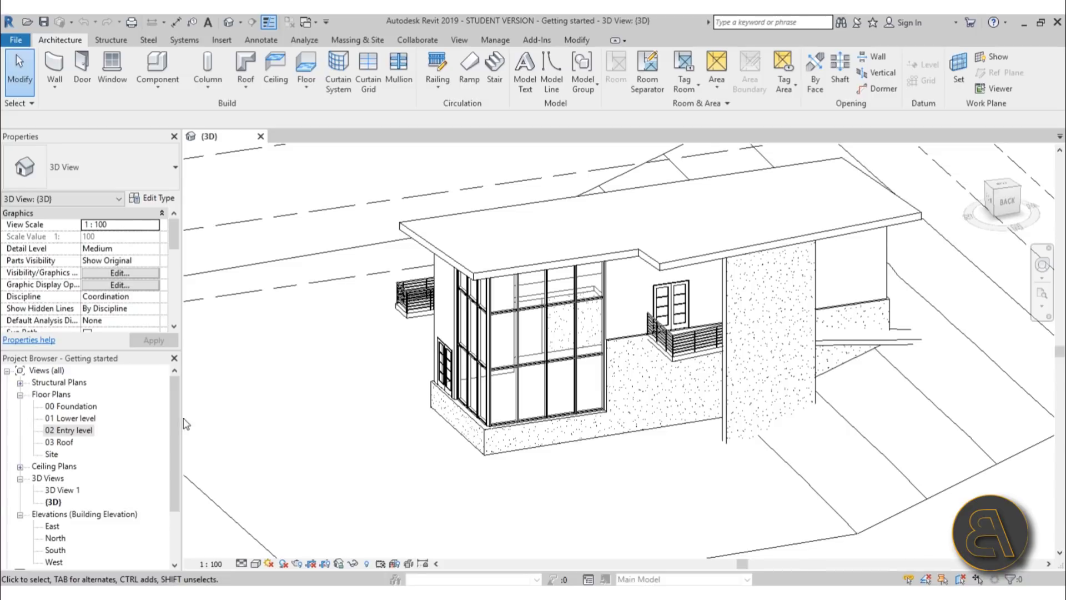
click(76, 431)
double_click(75, 431)
scroll(579, 364, up, 5)
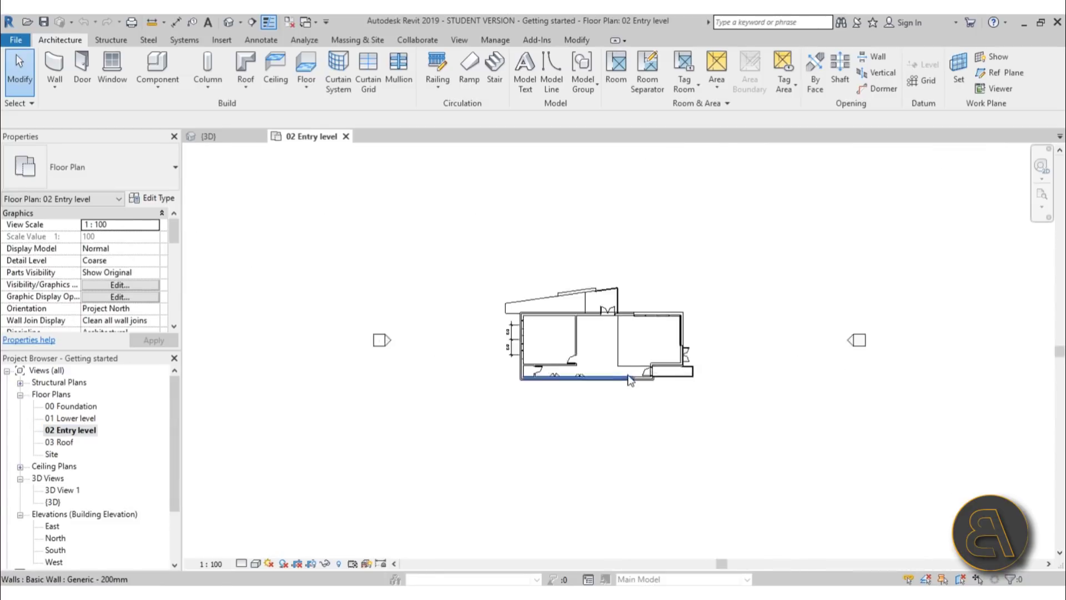
middle_drag(635, 354, 596, 356)
scroll(532, 357, up, 1)
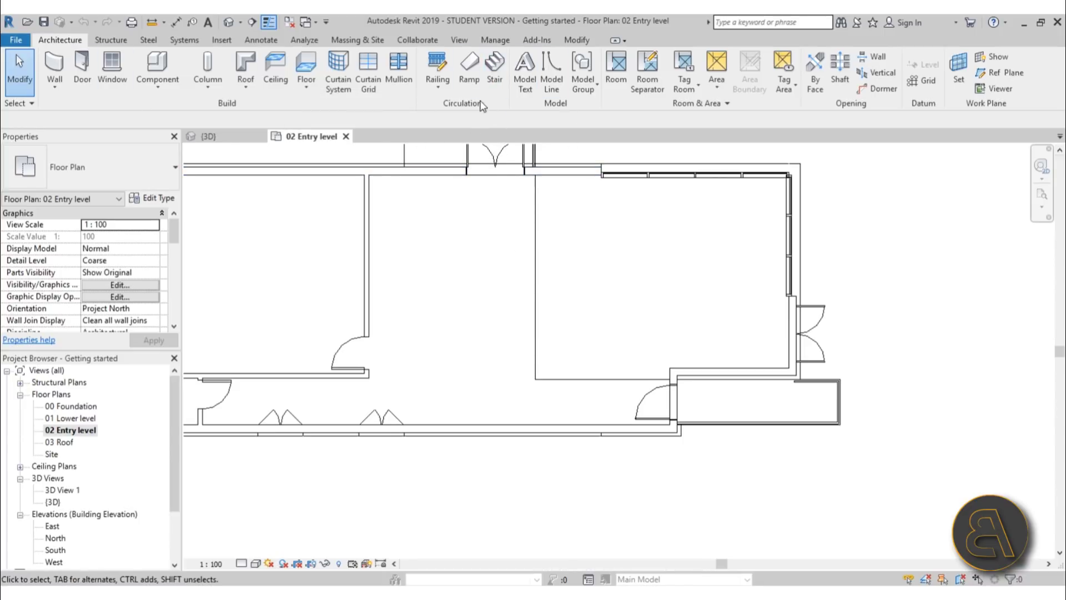
Start a new stair using the Assembled Stair type 180mm max riser 275mm tread
click(494, 70)
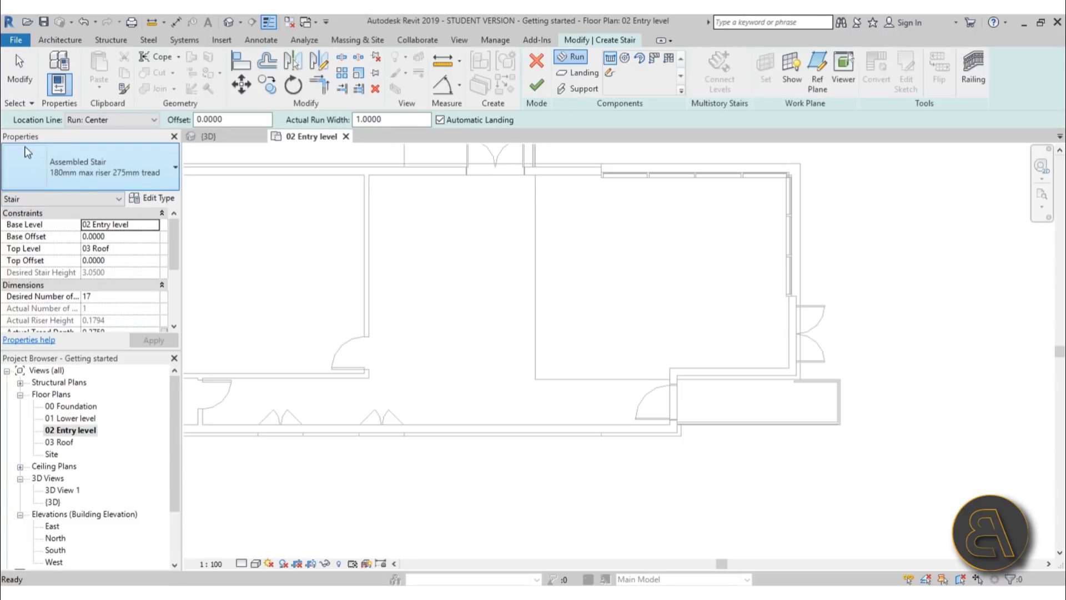
click(110, 169)
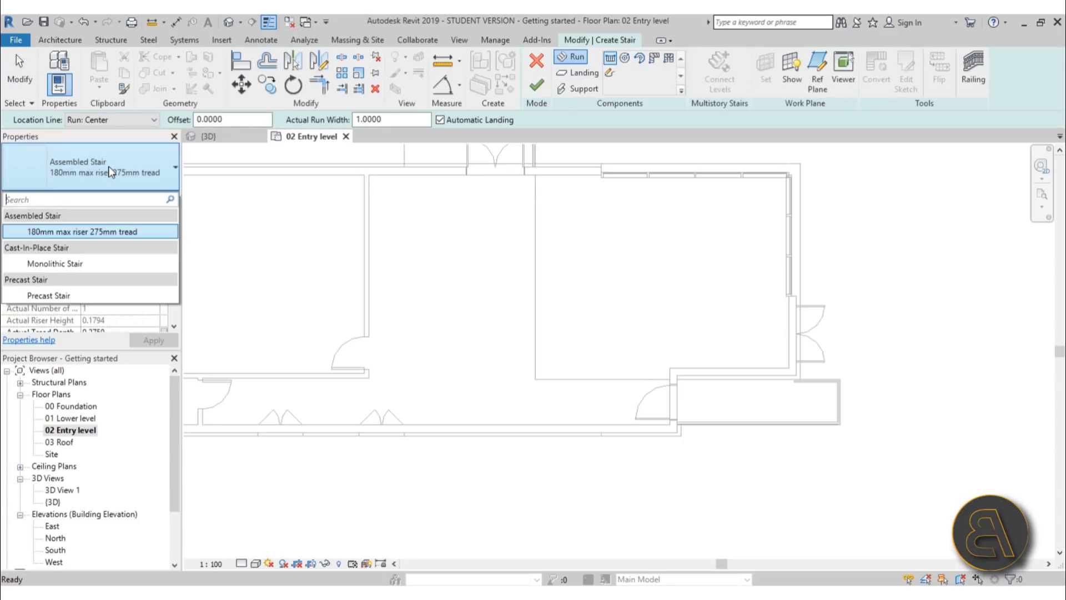
click(66, 233)
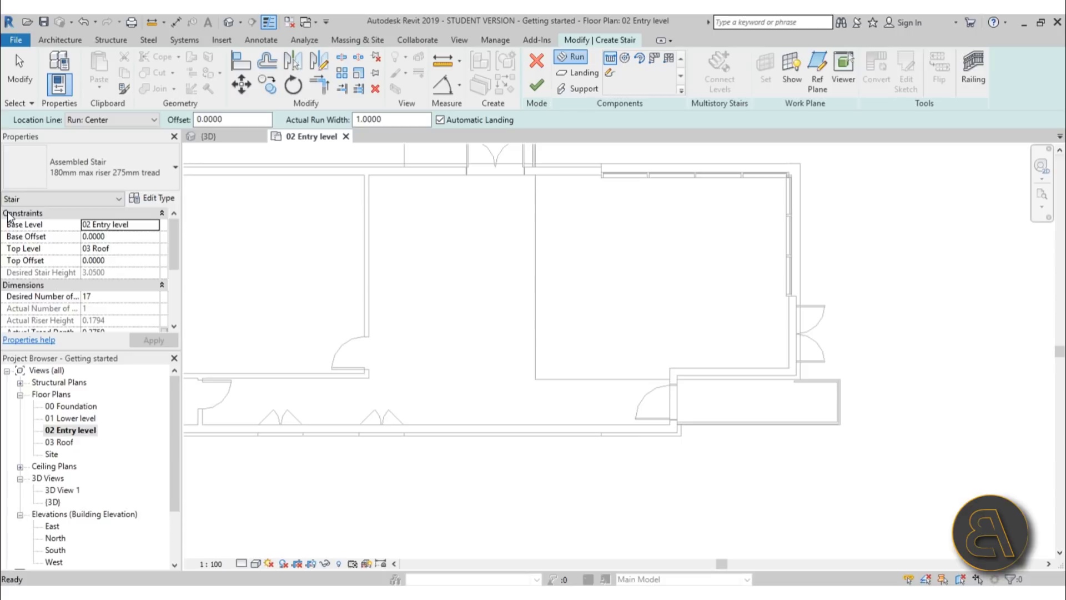
Set the stair's base level to 01 Lower level and its top level to 02 Entry level
click(154, 225)
click(131, 246)
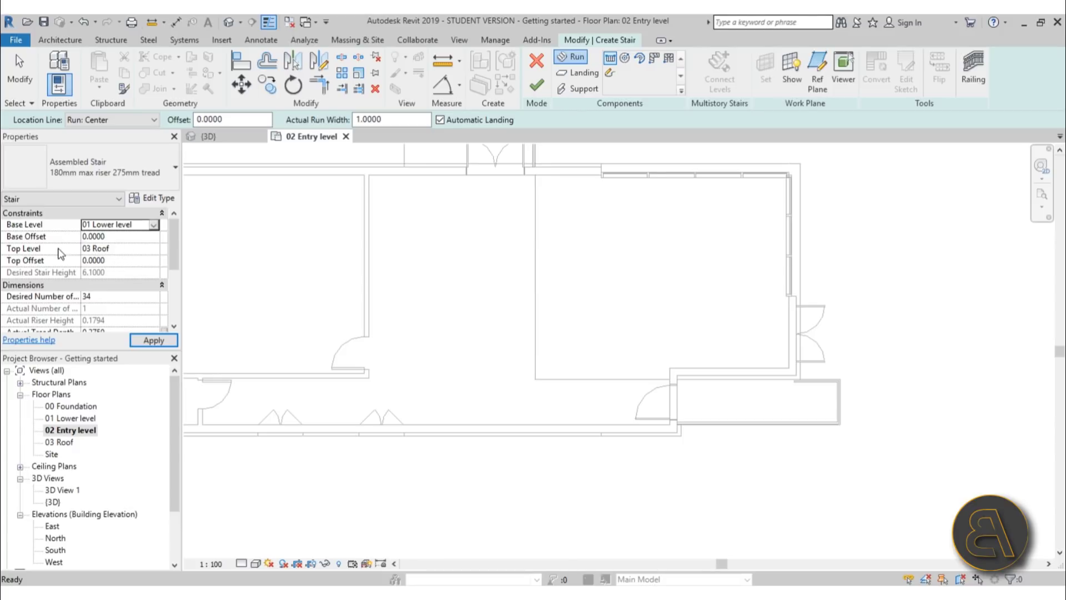
click(152, 248)
click(154, 248)
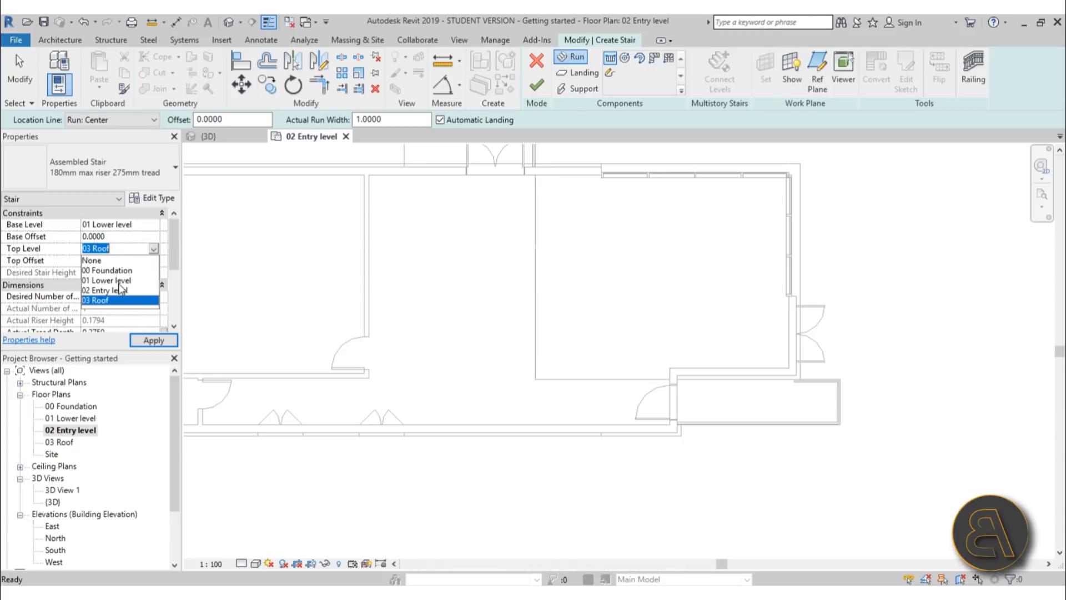
click(111, 289)
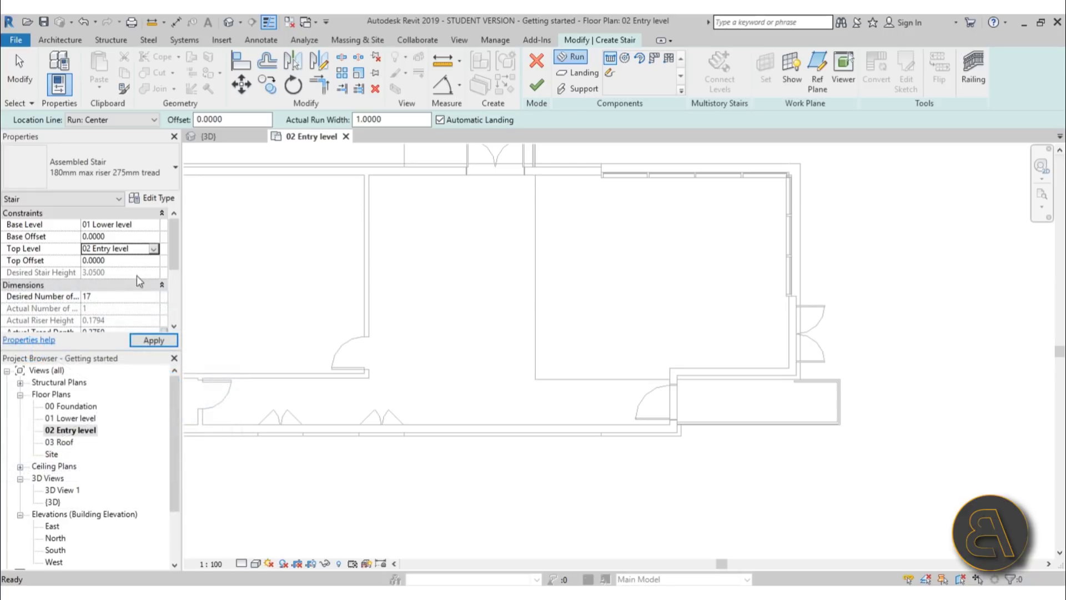
drag(174, 266, 173, 281)
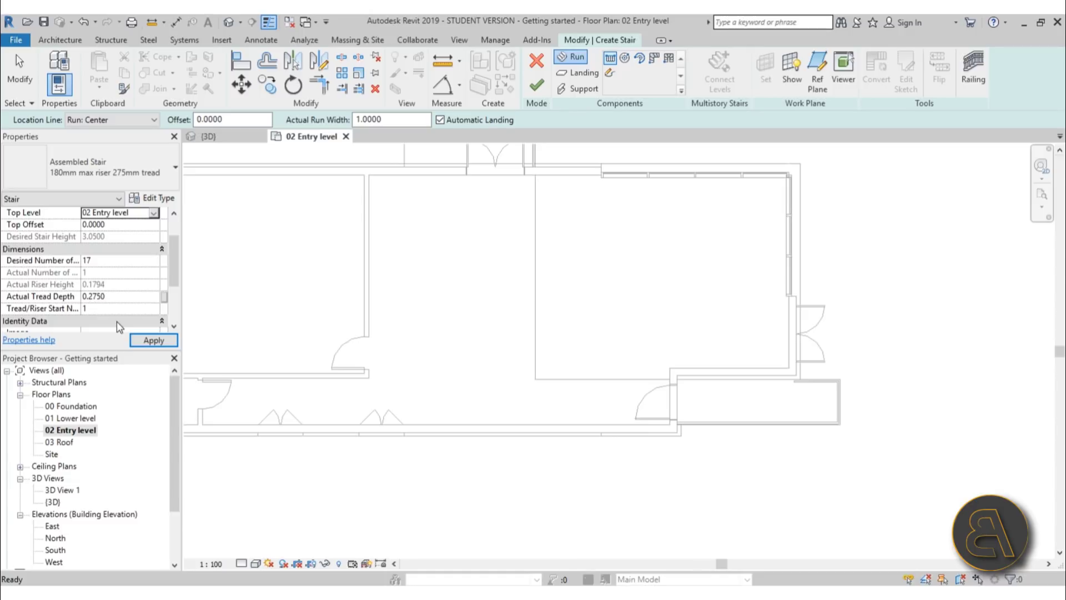
click(153, 341)
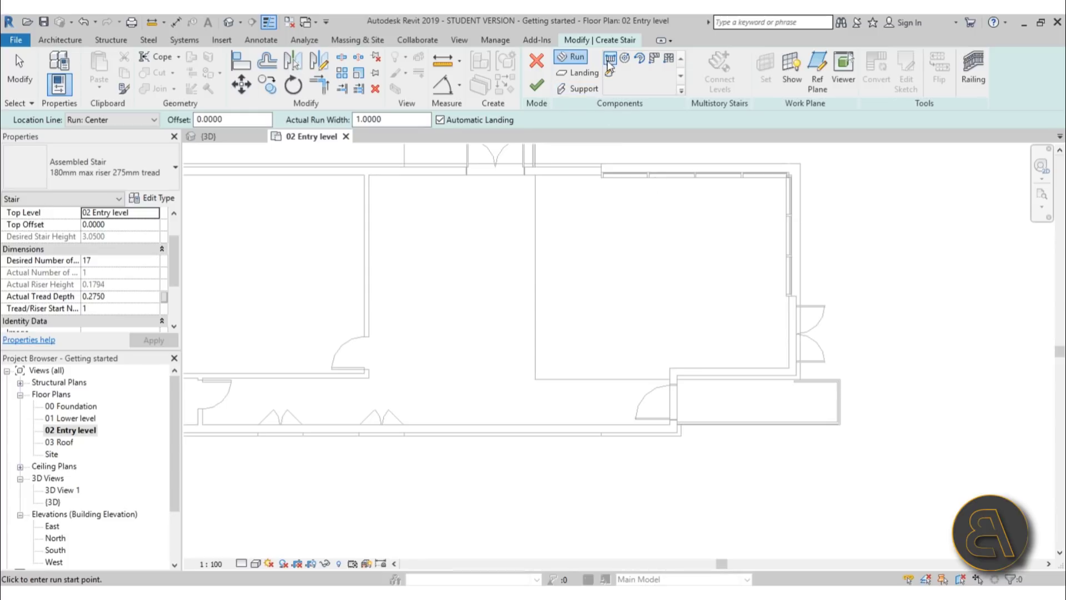
Try a full-height straight run across the open area toward the floor edge, and delete it
click(713, 324)
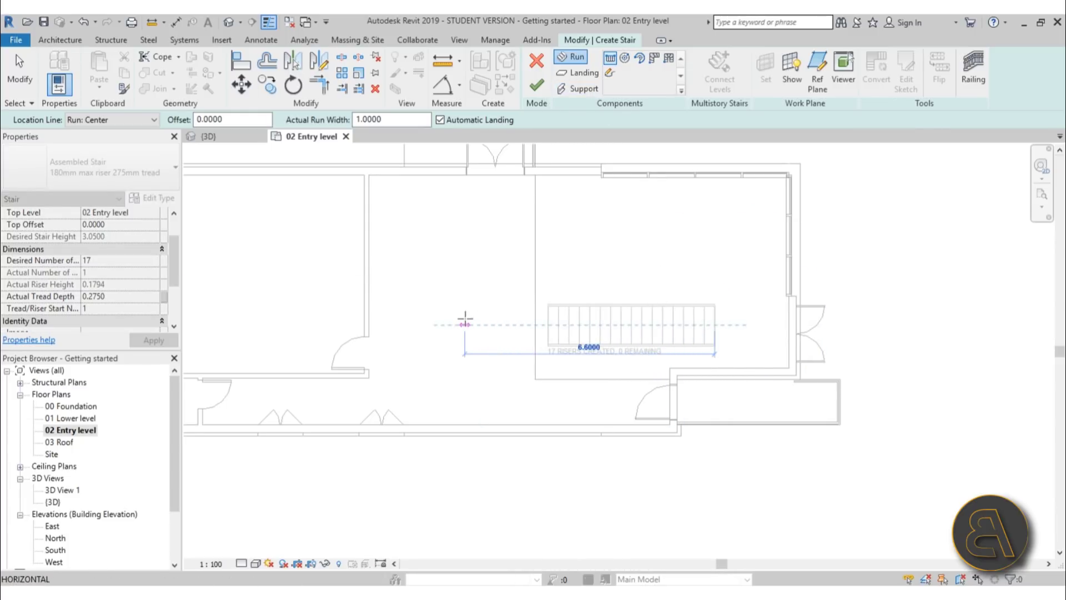
click(465, 323)
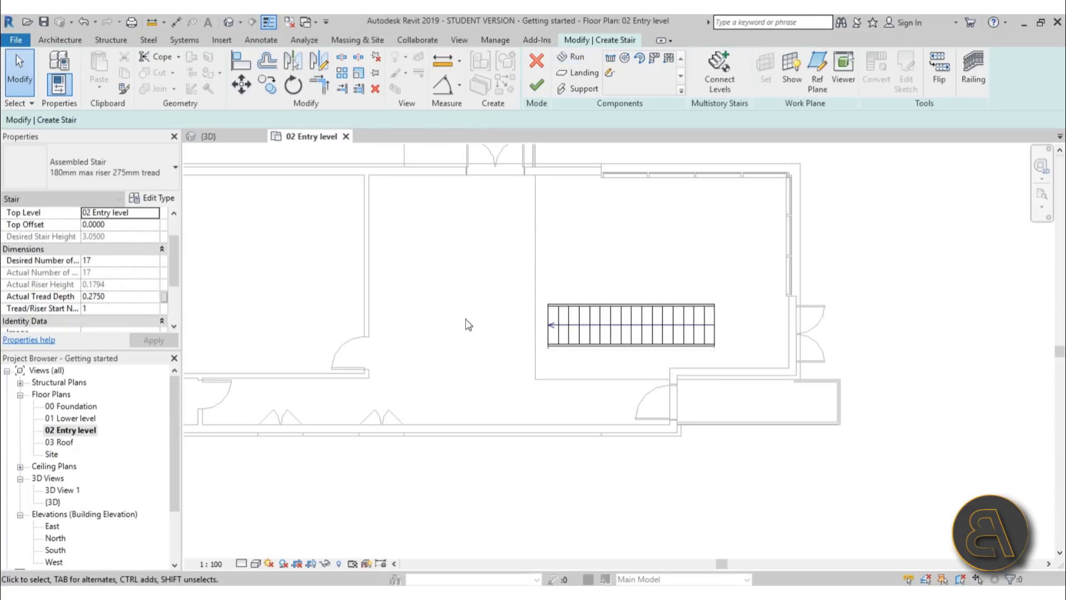
click(619, 333)
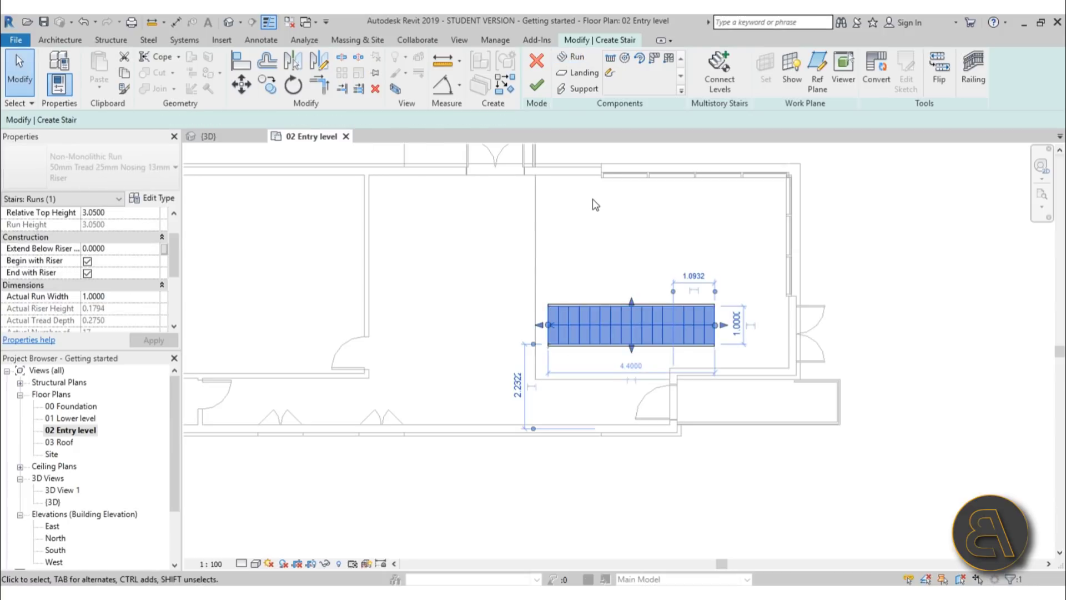
key(Delete)
Try an L-shaped stair of two perpendicular runs joined by an automatic corner landing, and delete it
click(572, 57)
click(691, 331)
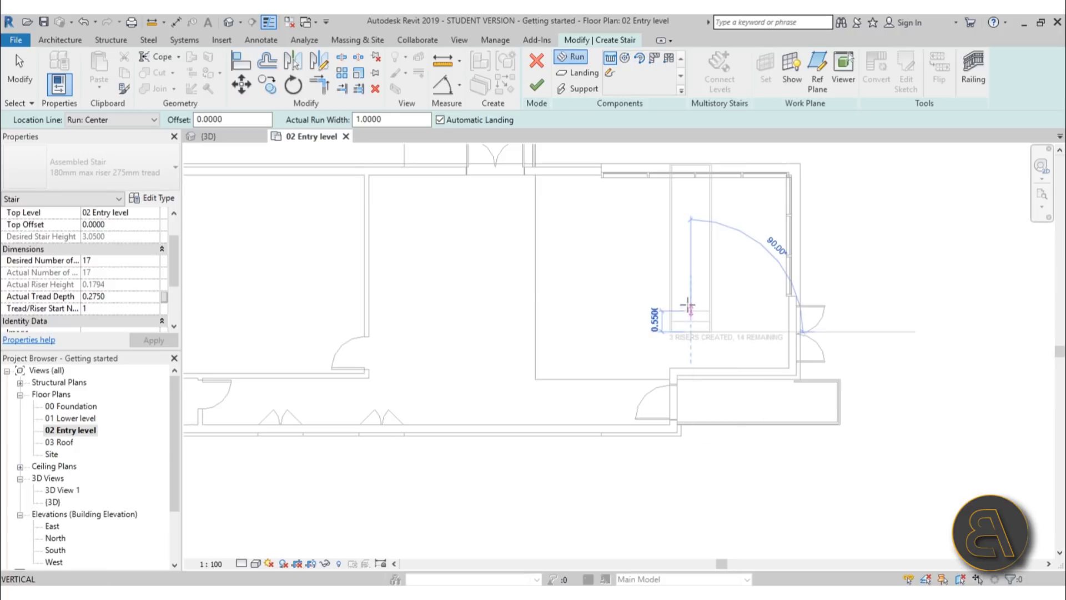
click(690, 281)
click(691, 249)
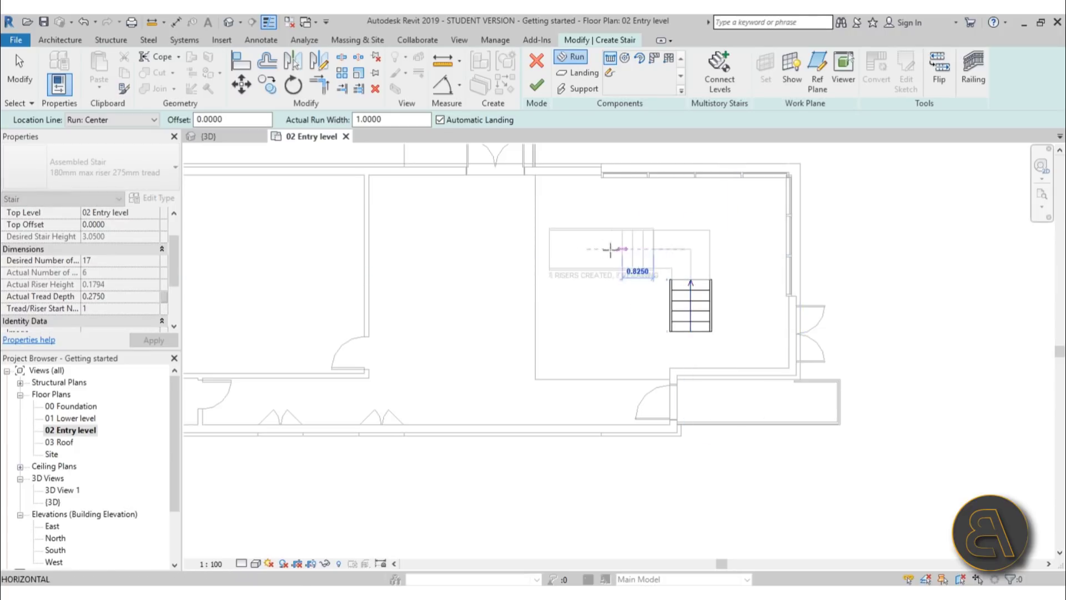
click(502, 245)
key(Escape)
scroll(711, 275, up, 2)
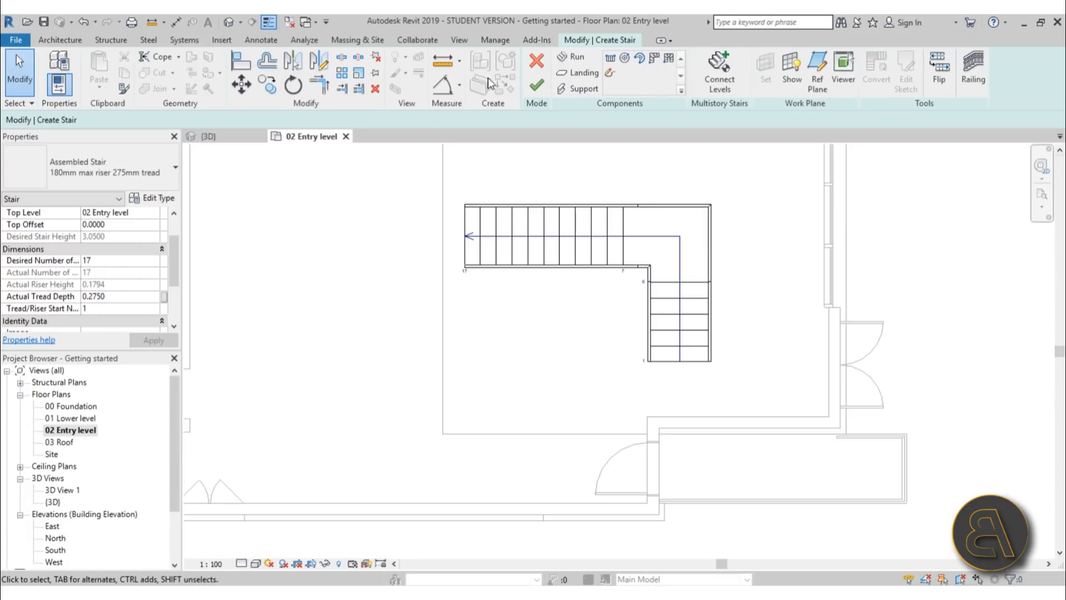
drag(452, 167, 809, 380)
key(Delete)
Draw a full-height straight run 1 m wide alongside the interior wall, climbing toward the entry-level floor edge
click(571, 56)
click(694, 384)
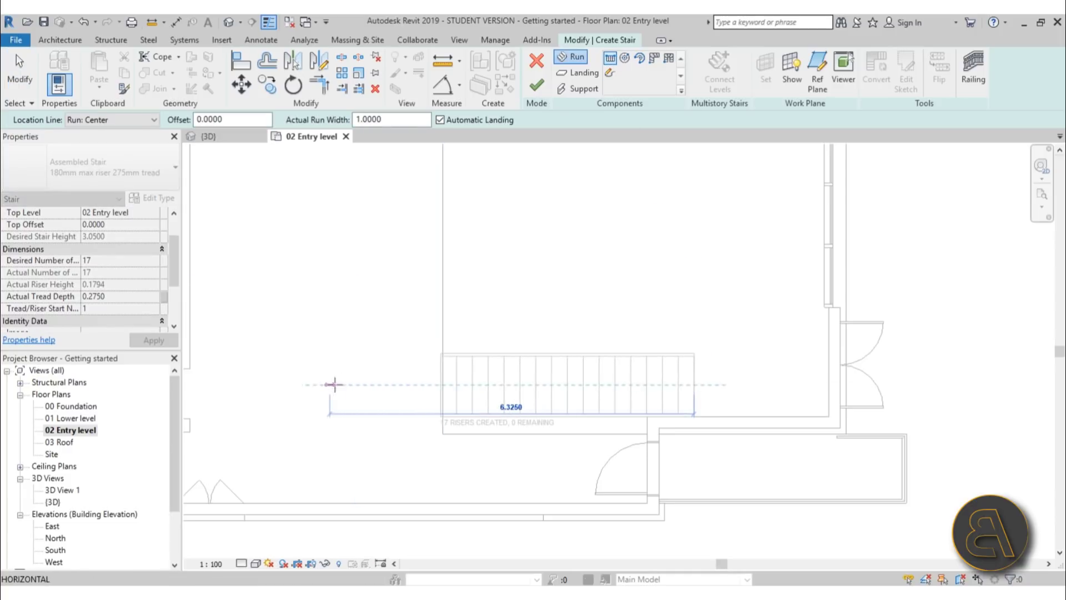
click(318, 384)
key(Escape)
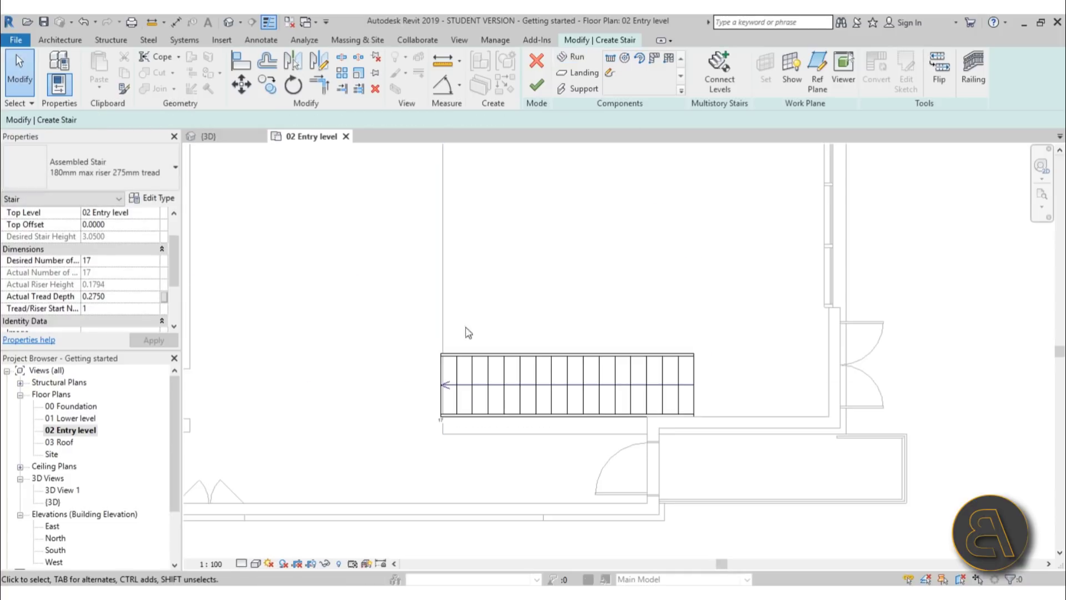
Move the straight run so its upper end overlaps the entry-level floor edge and its foot sits near the inside wall corner, and finish the stair
click(493, 375)
drag(462, 361, 442, 361)
click(595, 300)
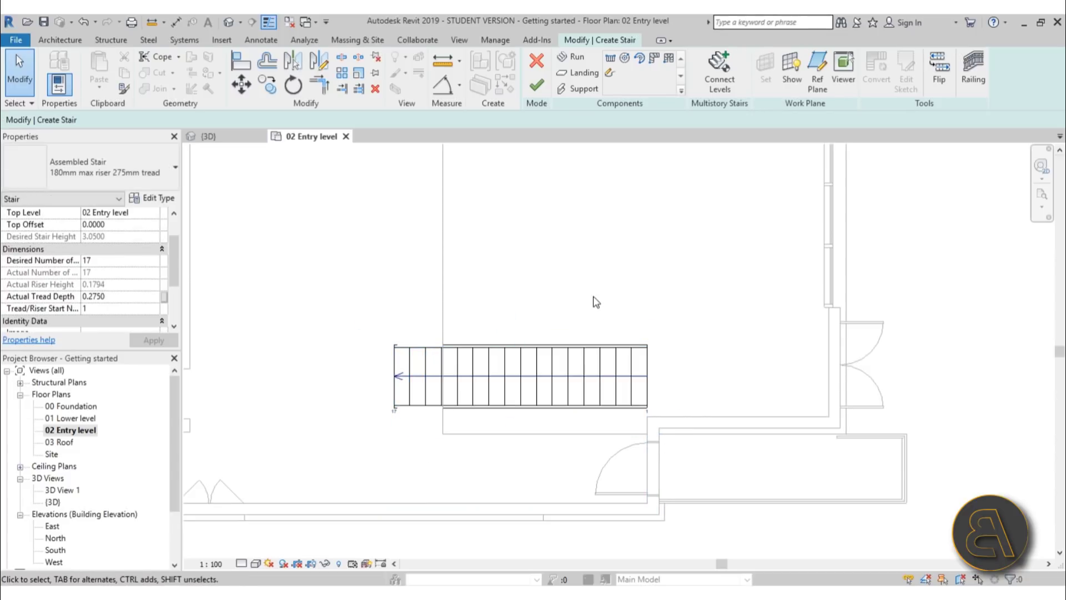
scroll(652, 370, up, 3)
drag(572, 398, 607, 396)
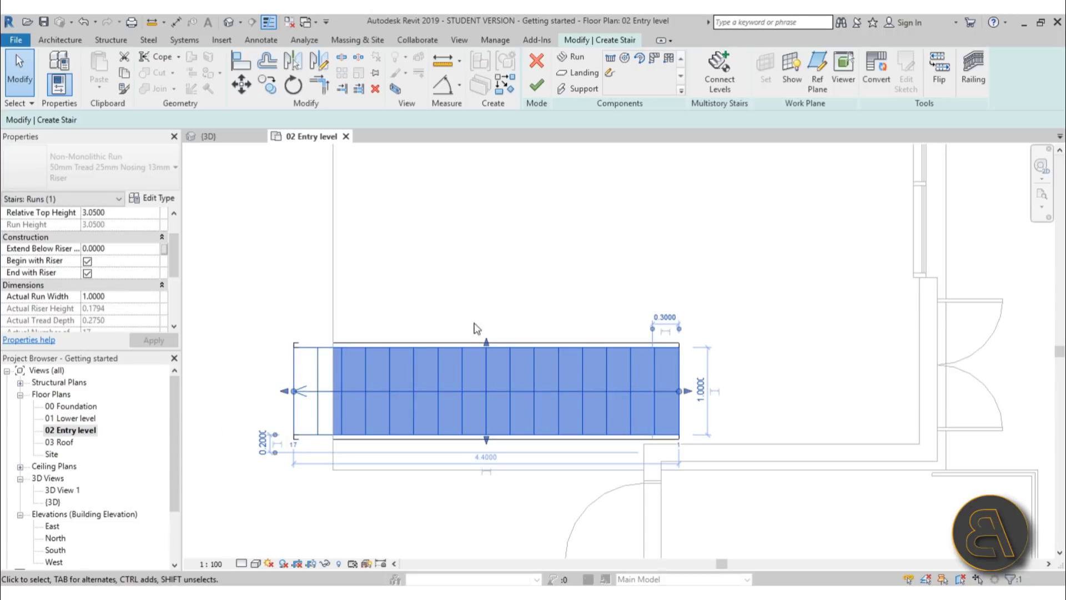
click(438, 317)
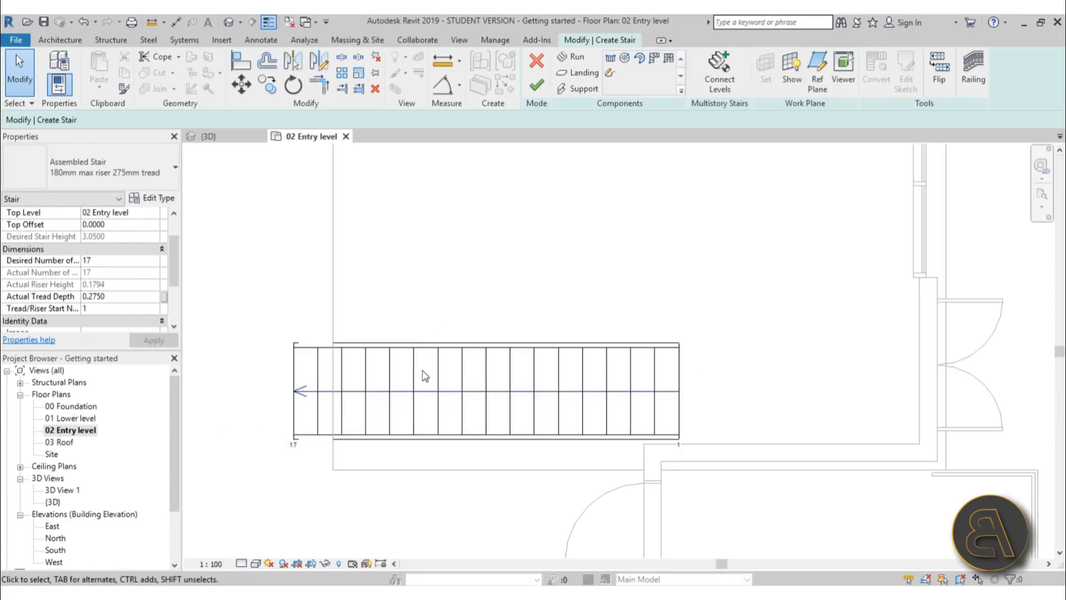
scroll(358, 334, down, 3)
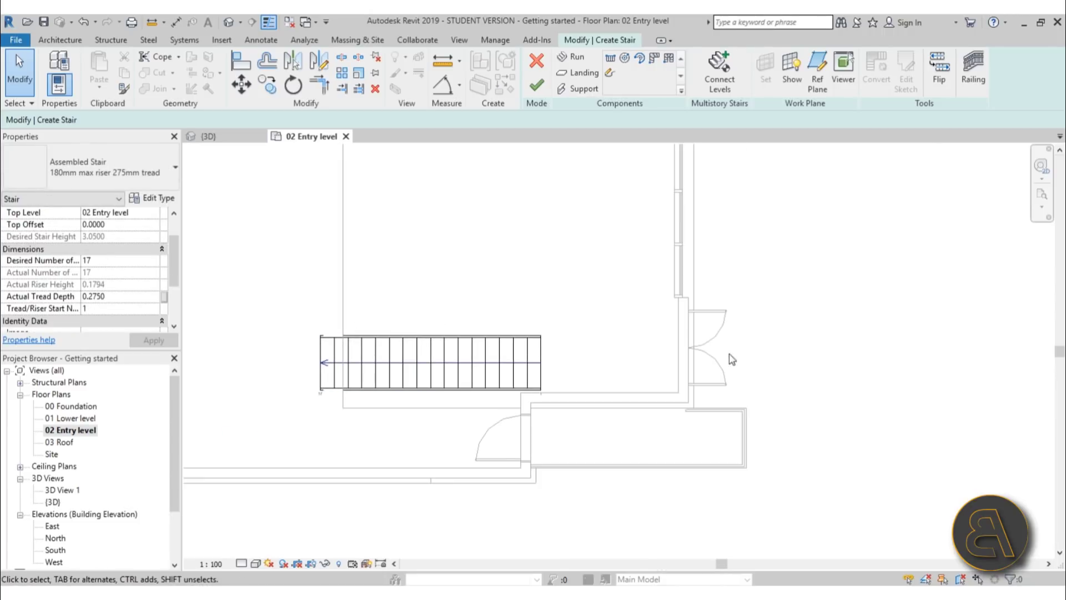
scroll(543, 392, up, 3)
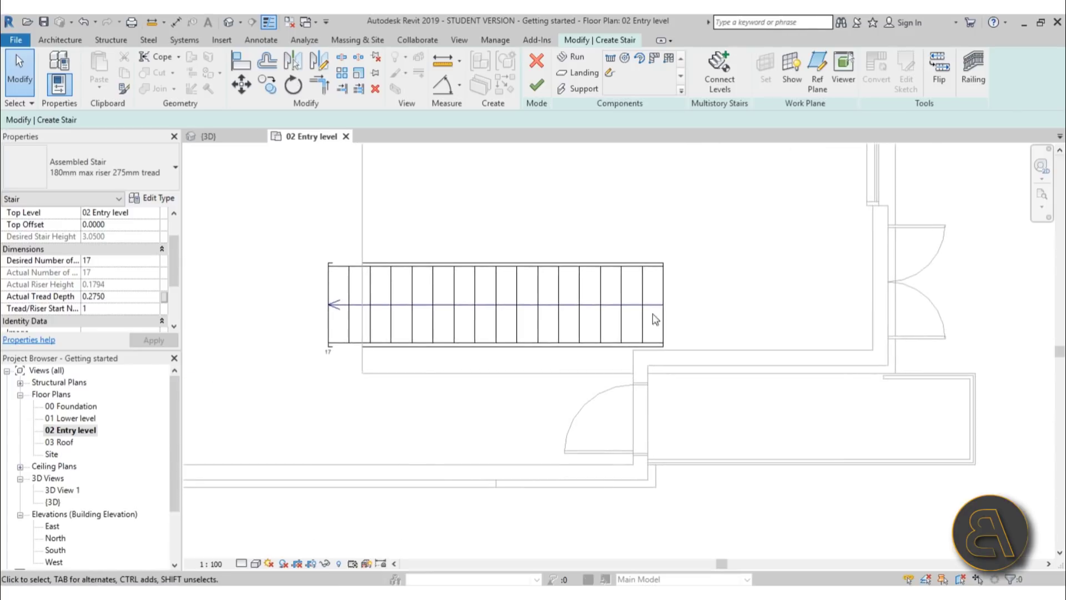
click(648, 322)
scroll(758, 314, down, 2)
click(556, 223)
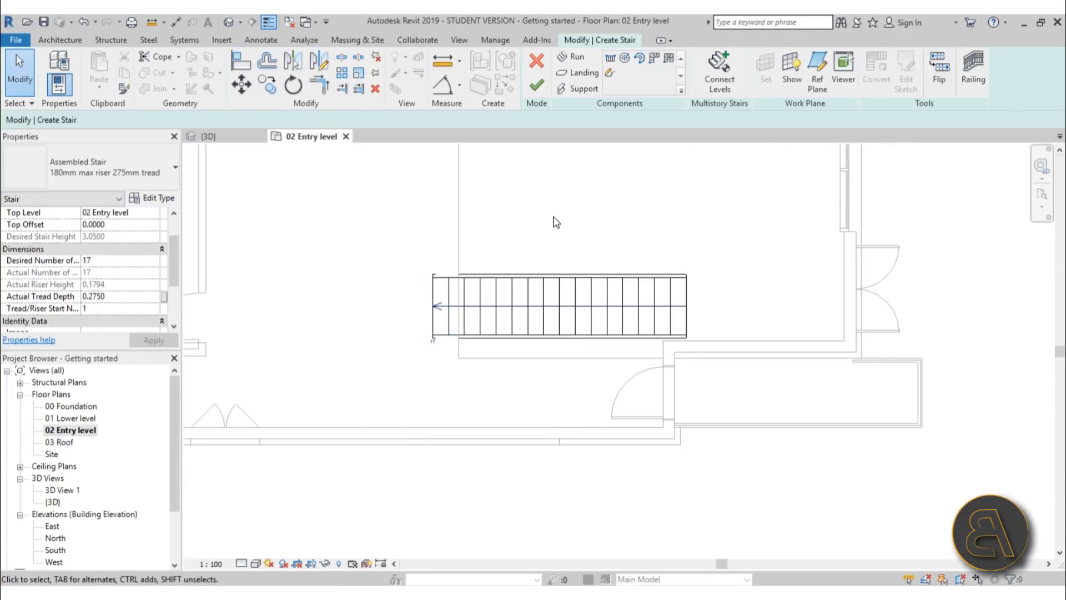
click(536, 81)
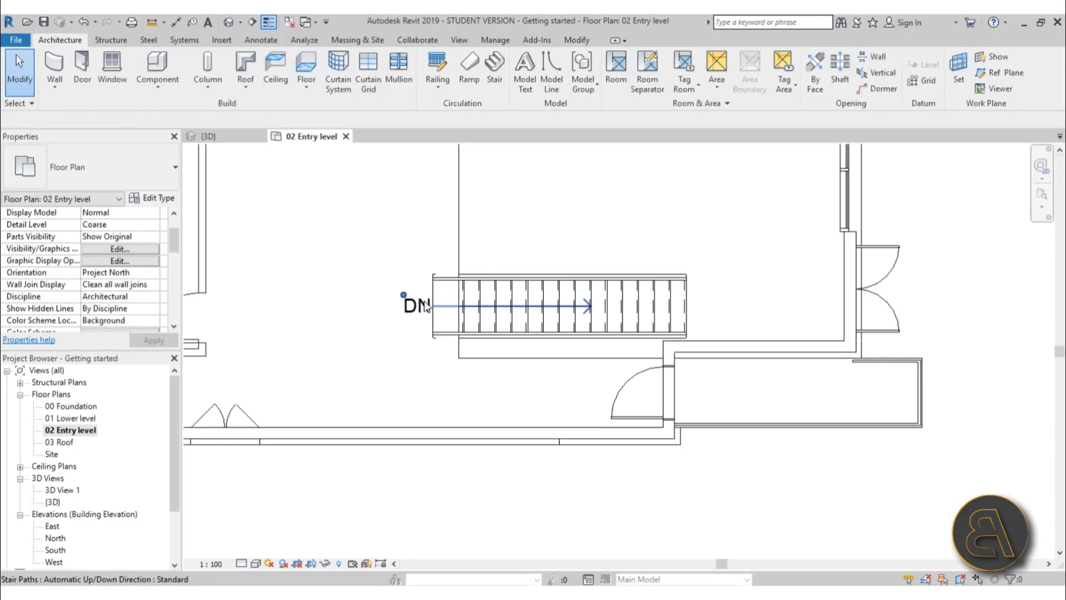
Edit the entry-level floor's boundary and draw boundary lines along the side and upper end of the stair
click(470, 389)
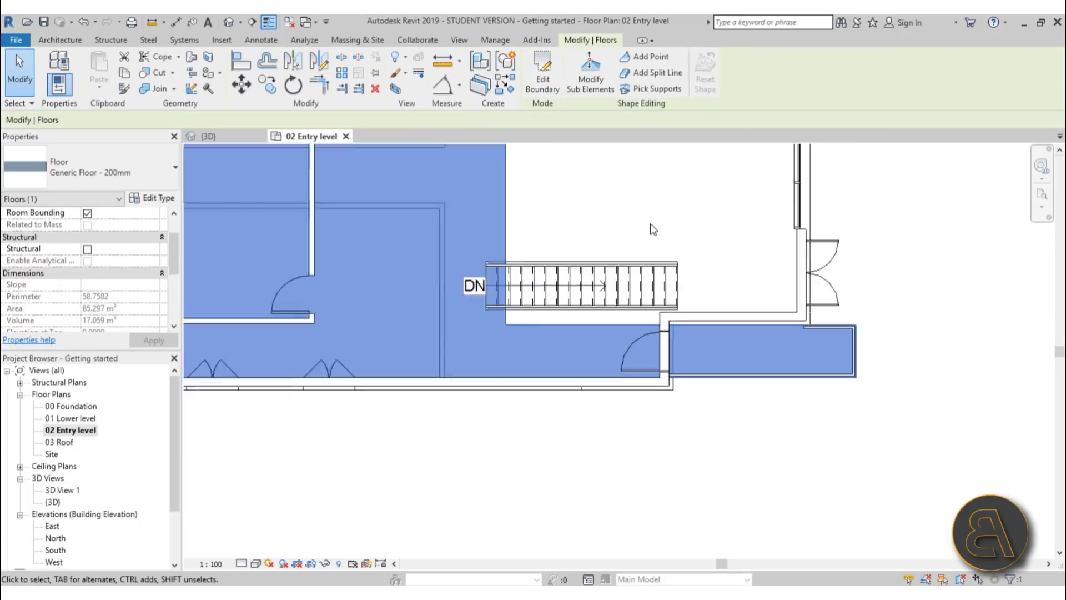
scroll(661, 356, down, 2)
middle_drag(592, 247, 563, 279)
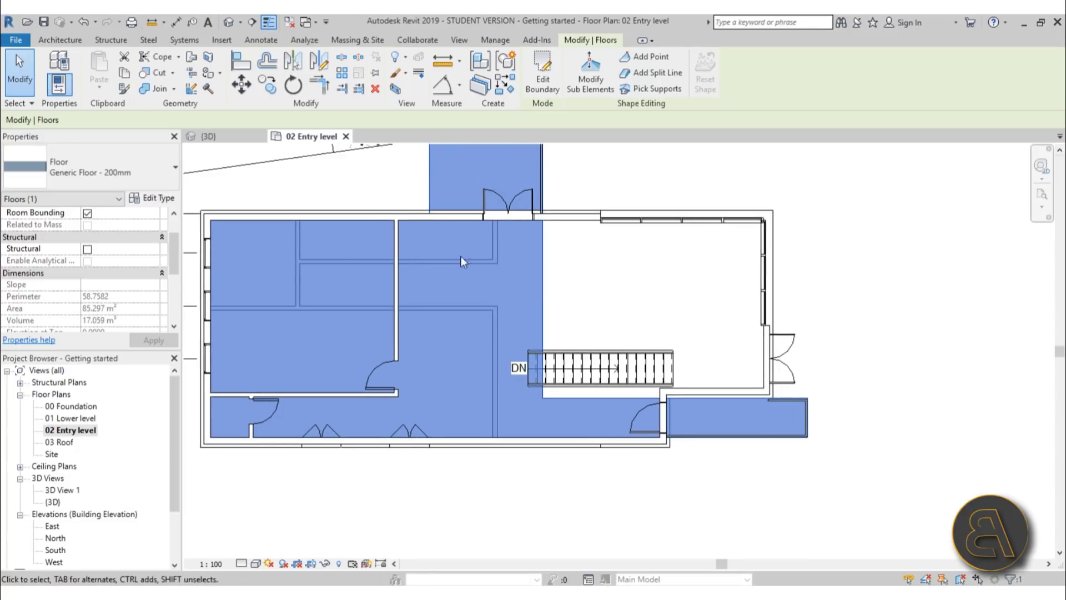
scroll(541, 356, up, 2)
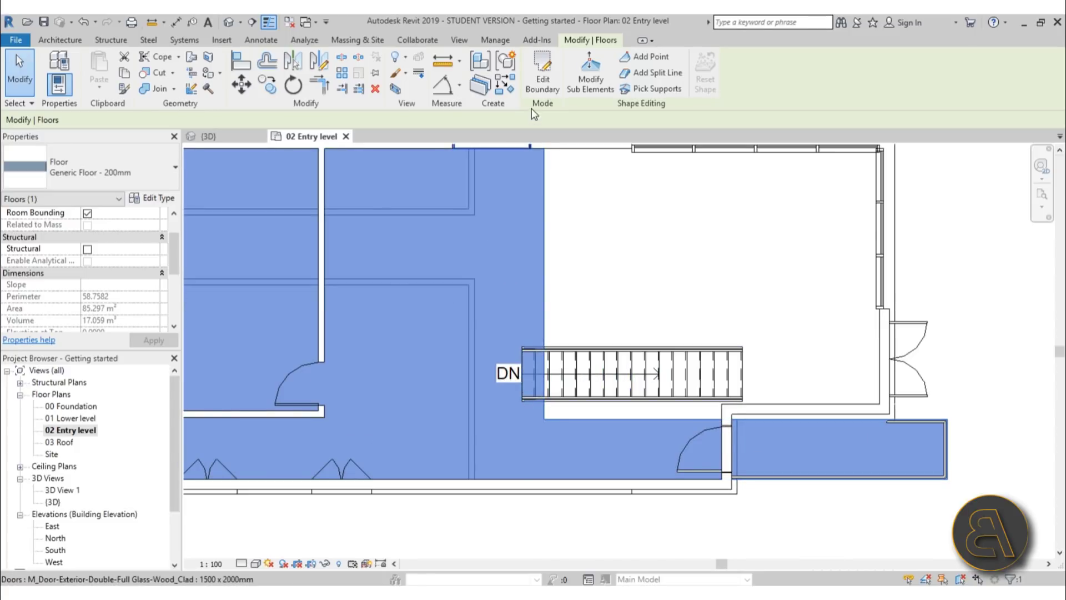
click(536, 85)
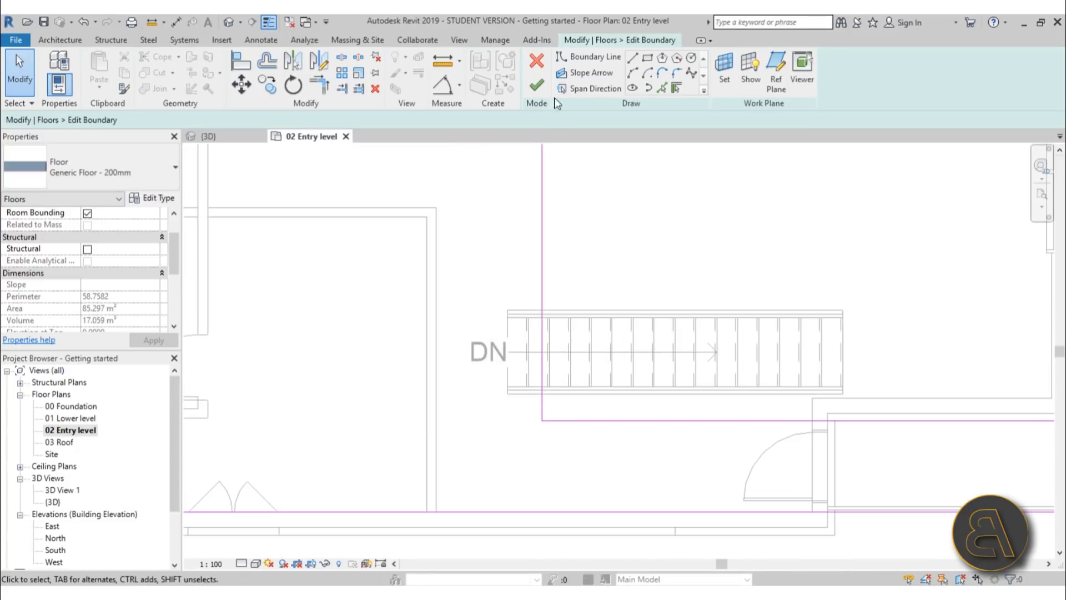
click(638, 58)
scroll(535, 297, up, 2)
click(550, 321)
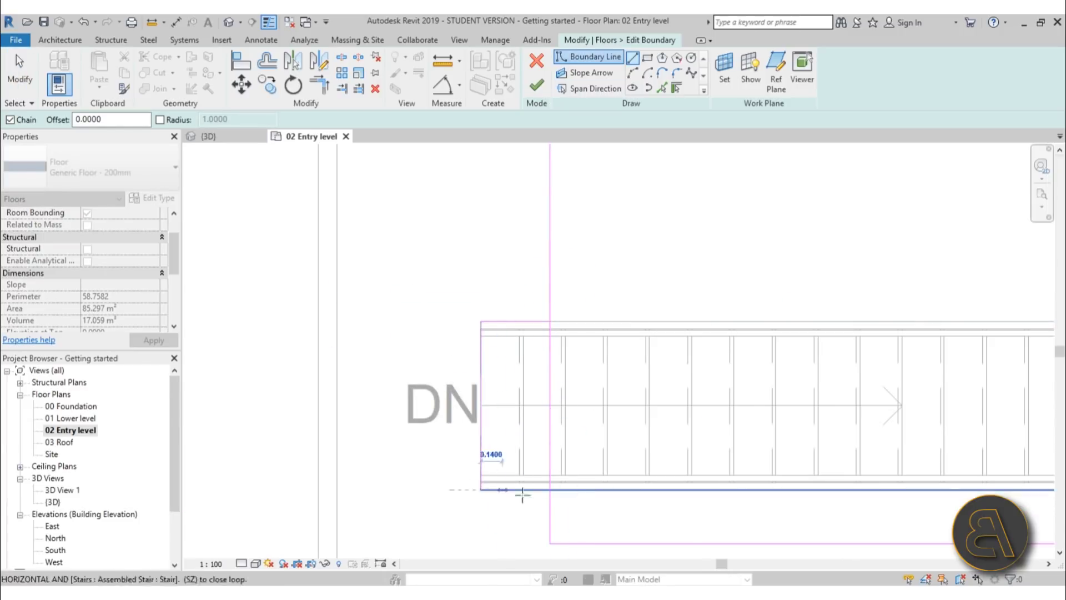
key(Escape)
key(Escape)
Trim the floor boundary into a closed outline around the stair's upper end, finish the floor edit, and leave the walls unattached
scroll(591, 483, down, 1)
middle_drag(592, 485, 508, 394)
key(t)
key(r)
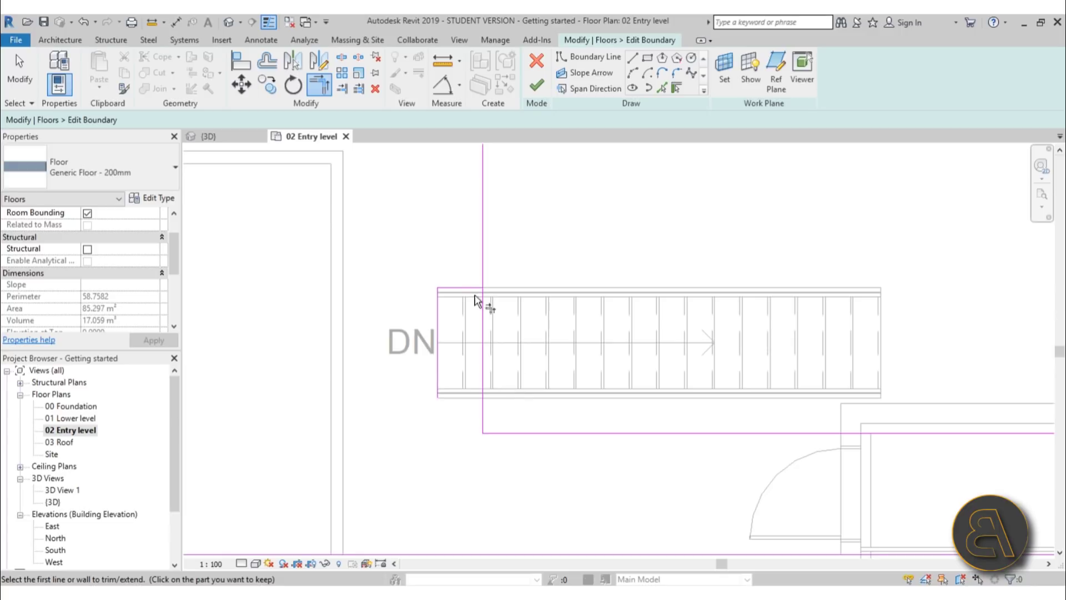
click(527, 432)
scroll(519, 286, down, 2)
click(536, 86)
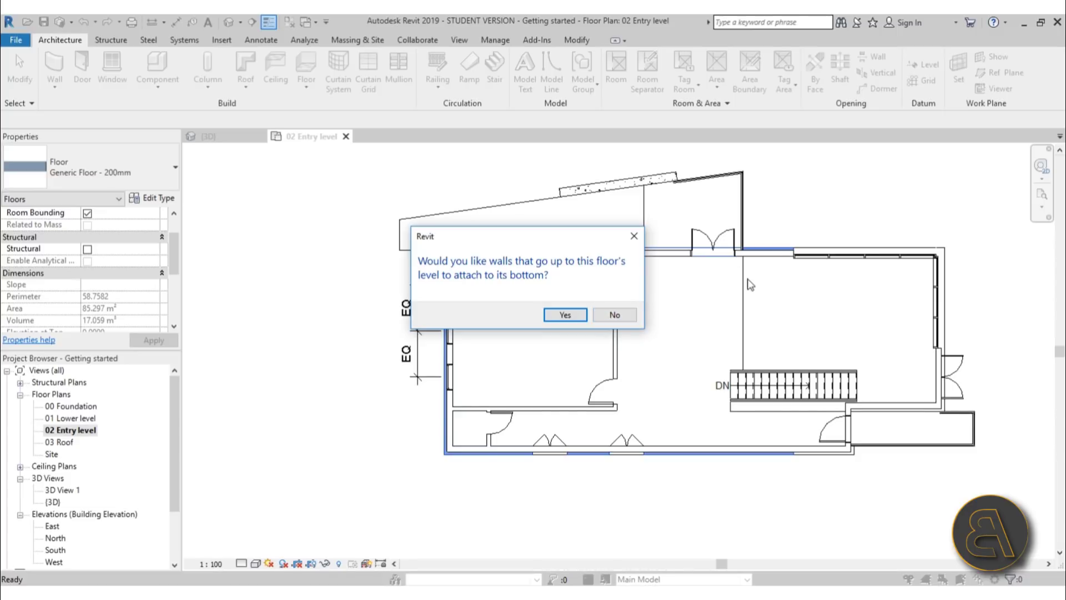
click(610, 315)
scroll(662, 374, up, 3)
click(701, 476)
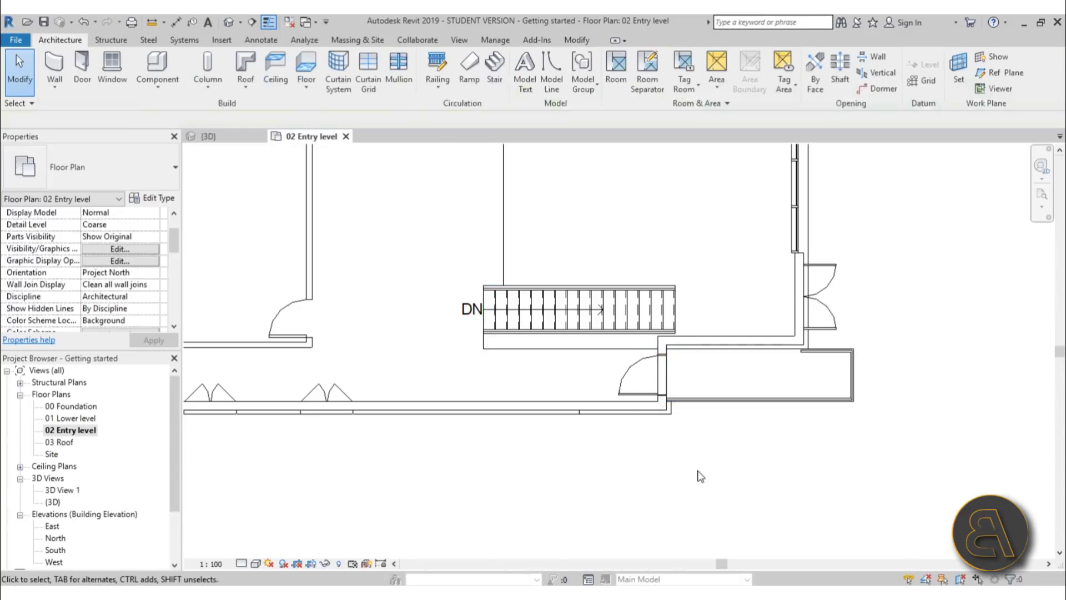
Delete the DN direction text and arrow from the stair in the entry-level plan
click(465, 314)
scroll(465, 315, up, 3)
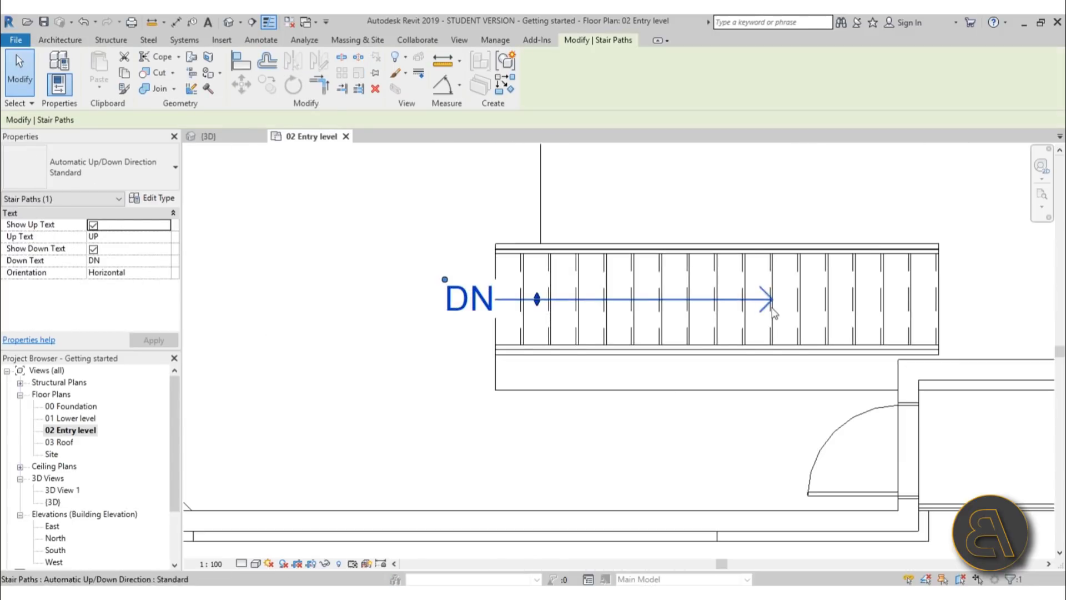
key(Delete)
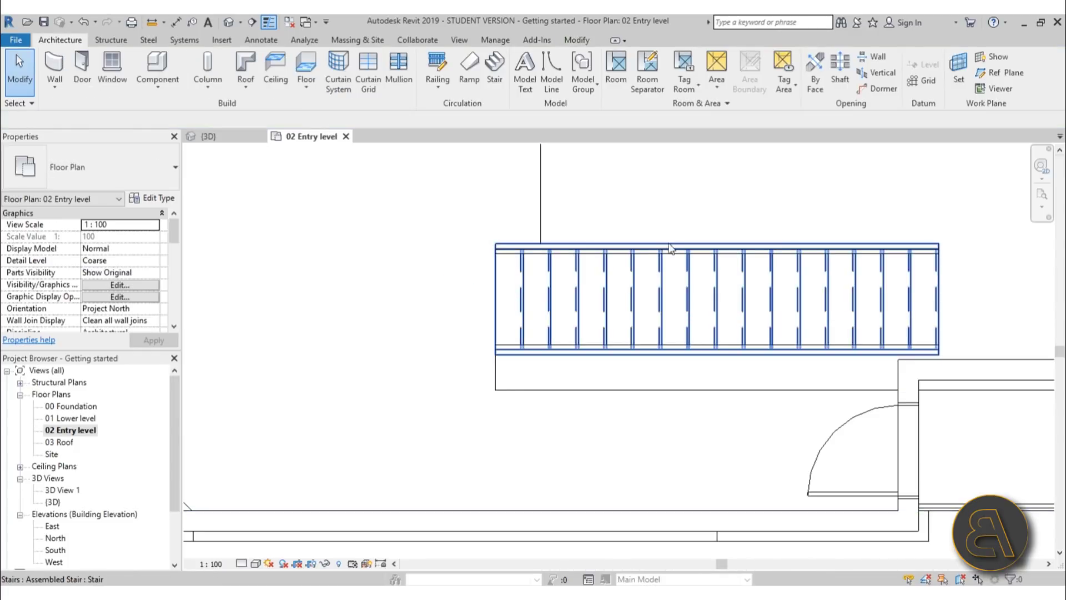
Open the 3D view and look at the new stair behind the corner curtain wall
scroll(670, 249, down, 2)
click(231, 24)
shift+middle_drag(600, 500, 681, 468)
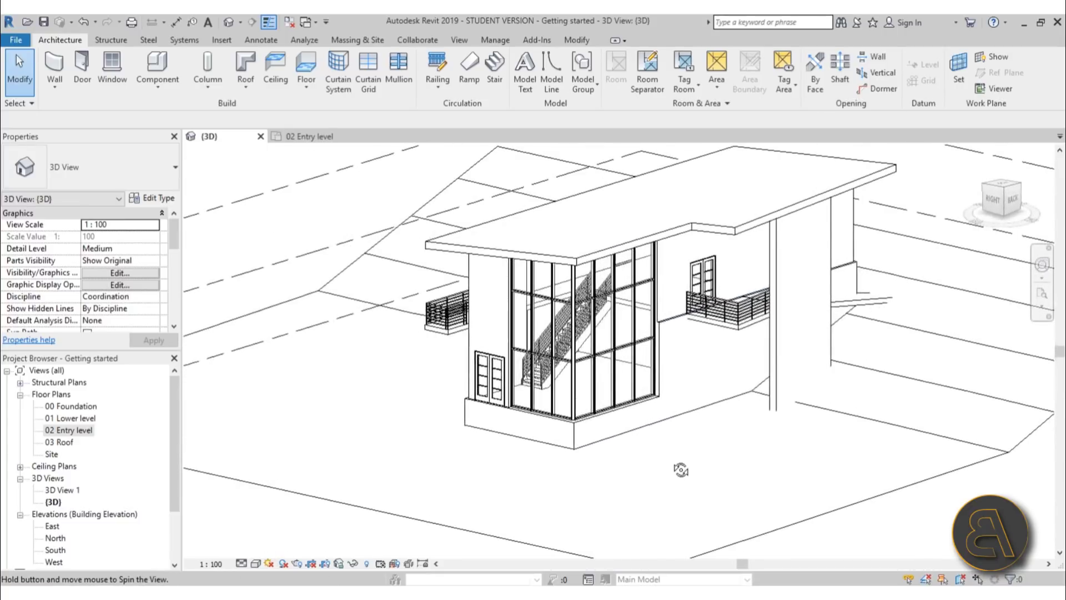
scroll(534, 383, up, 5)
scroll(535, 301, up, 2)
scroll(536, 300, down, 1)
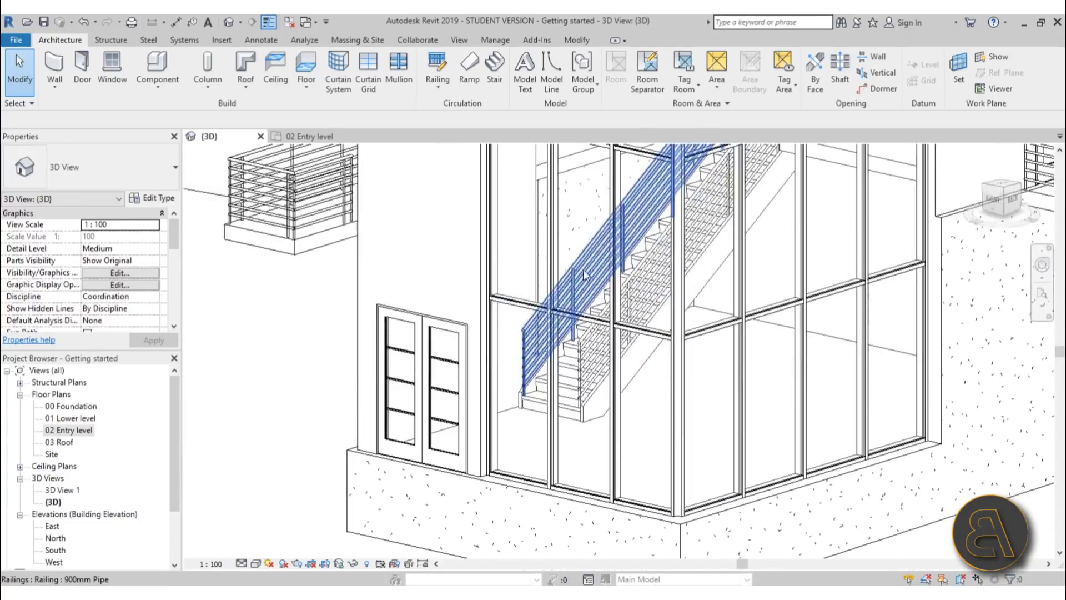
Change both stair railings to the Glass Panel - Bottom Fill type
click(579, 276)
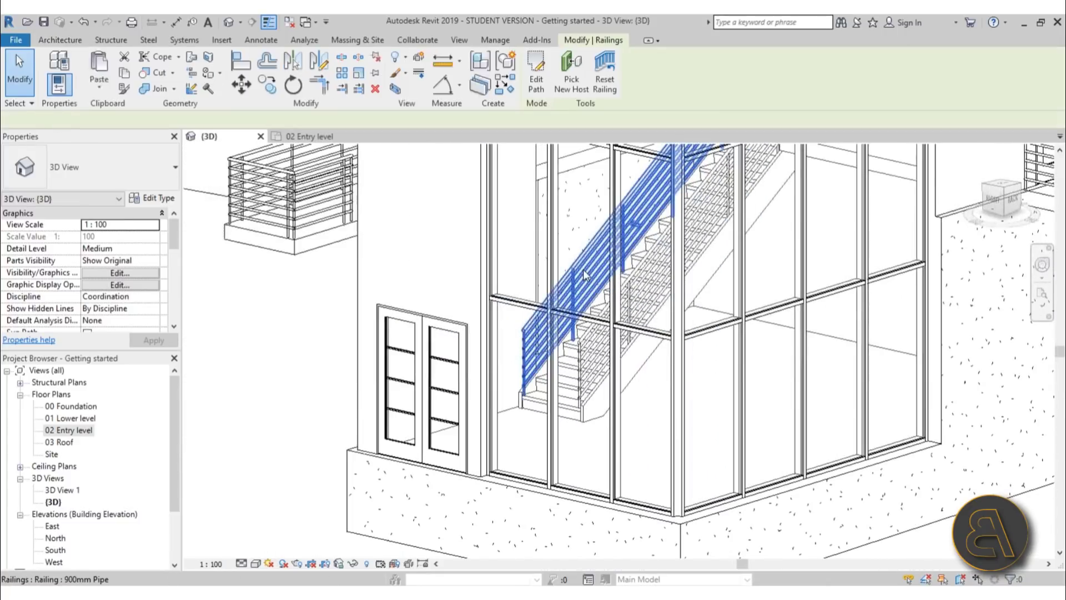
ctrl+click(633, 282)
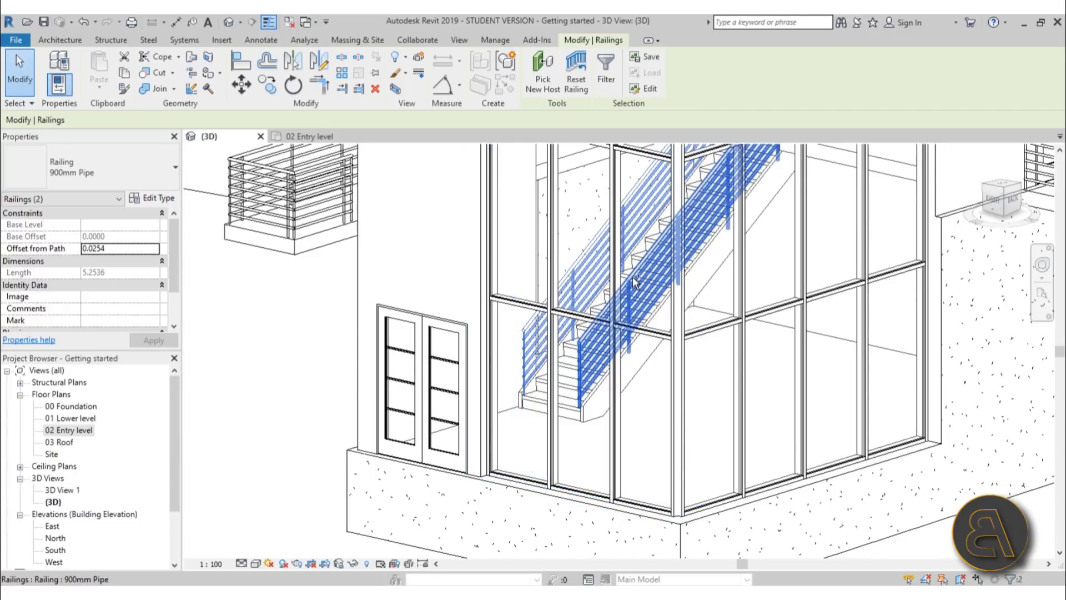
click(96, 183)
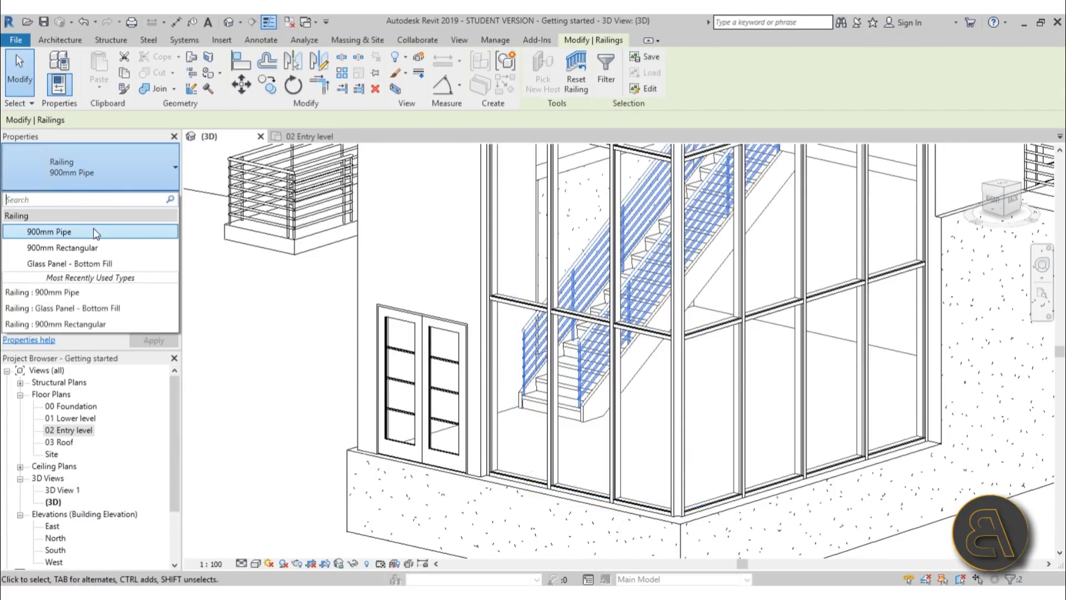
scroll(429, 376, down, 2)
middle_drag(411, 389, 429, 376)
scroll(777, 250, up, 3)
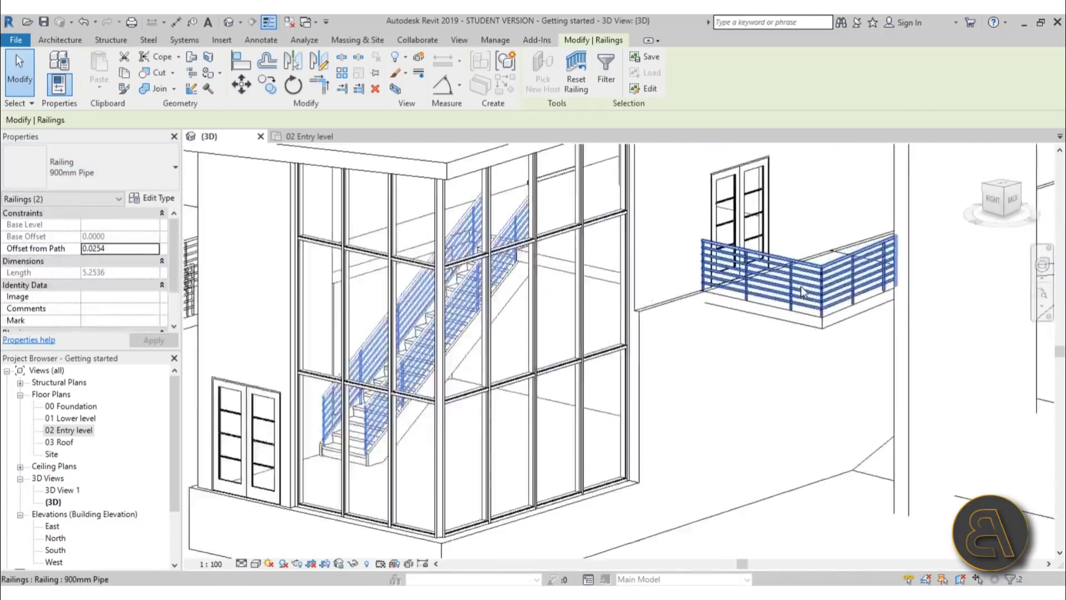
scroll(357, 321, down, 3)
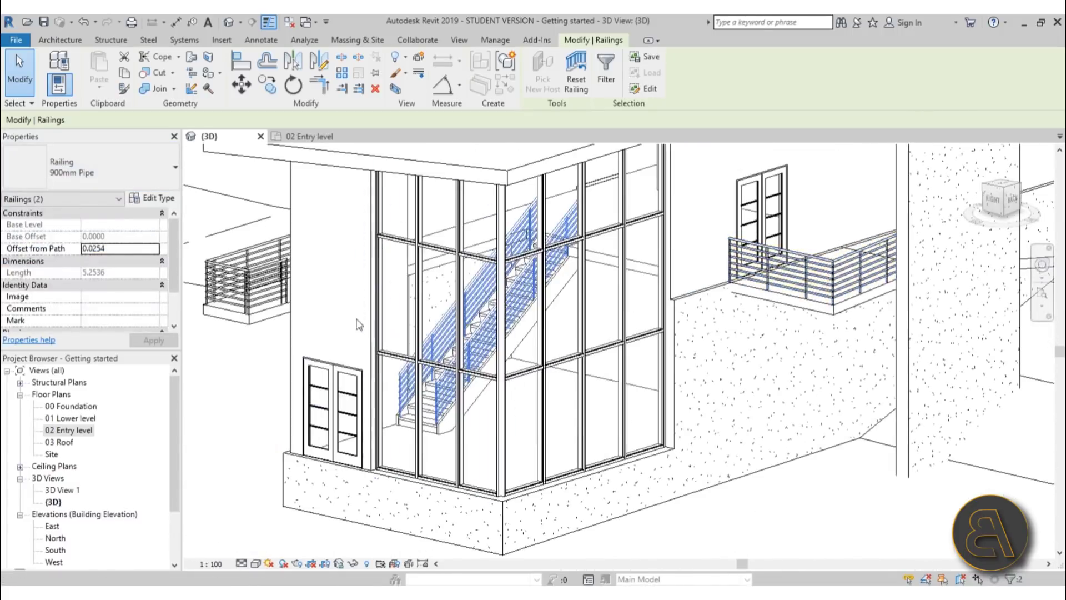
click(111, 164)
click(72, 263)
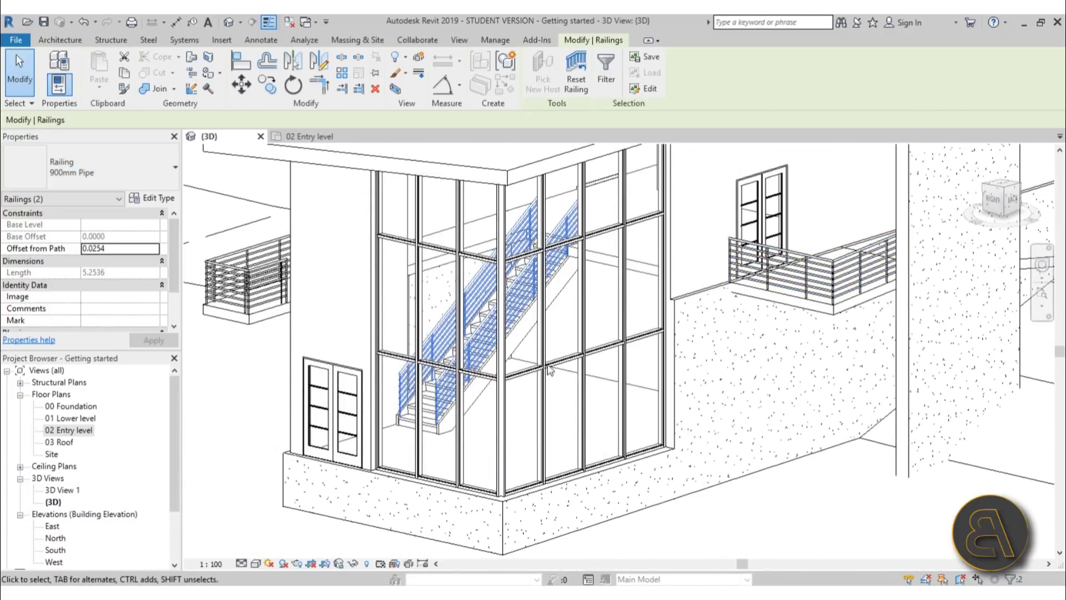
click(611, 361)
click(564, 333)
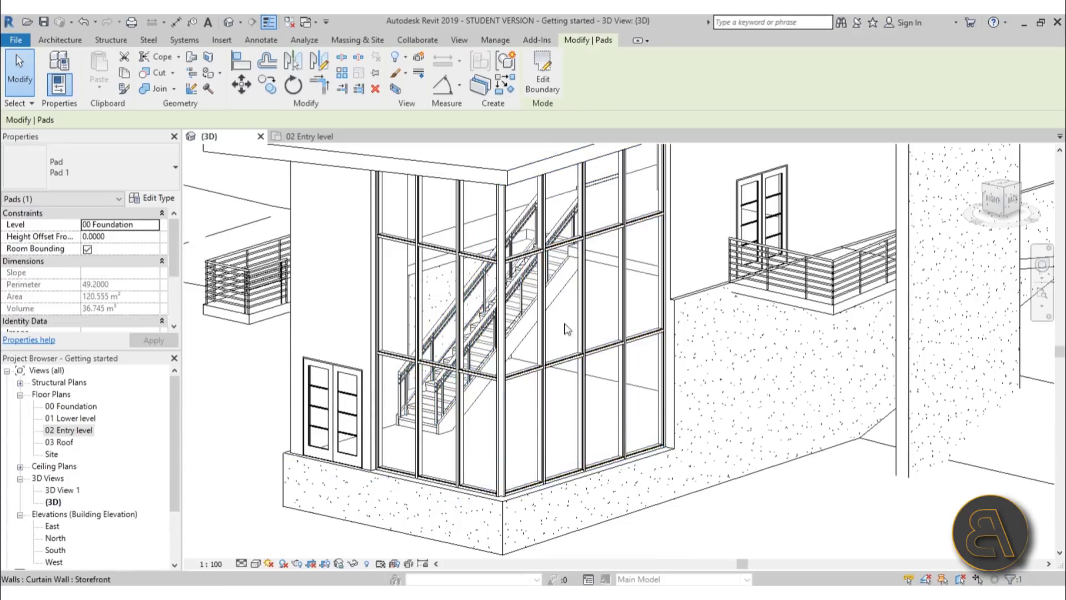
scroll(500, 289, up, 5)
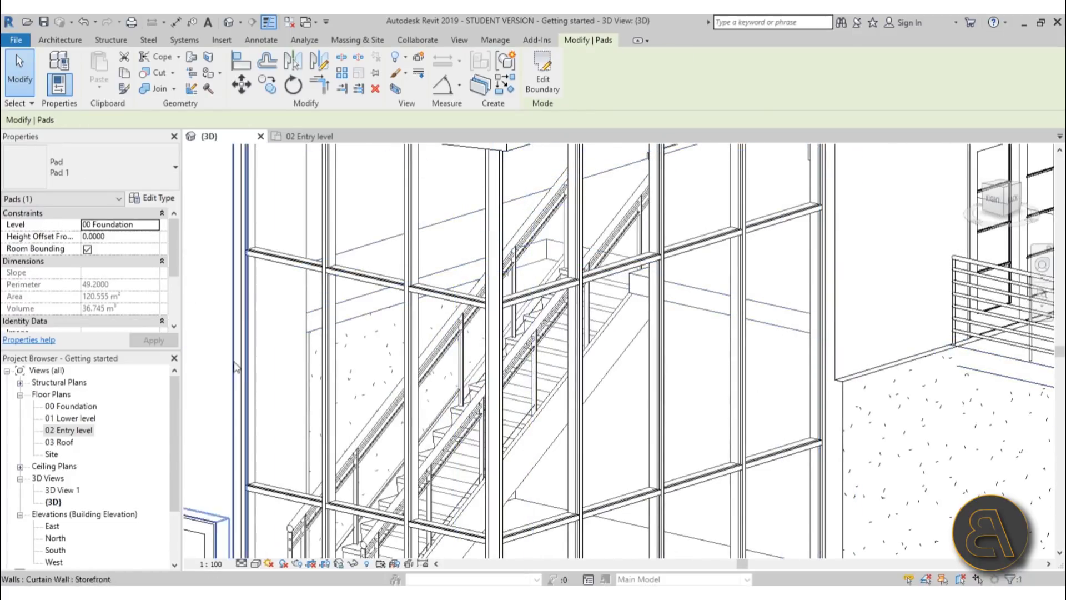
scroll(597, 345, down, 5)
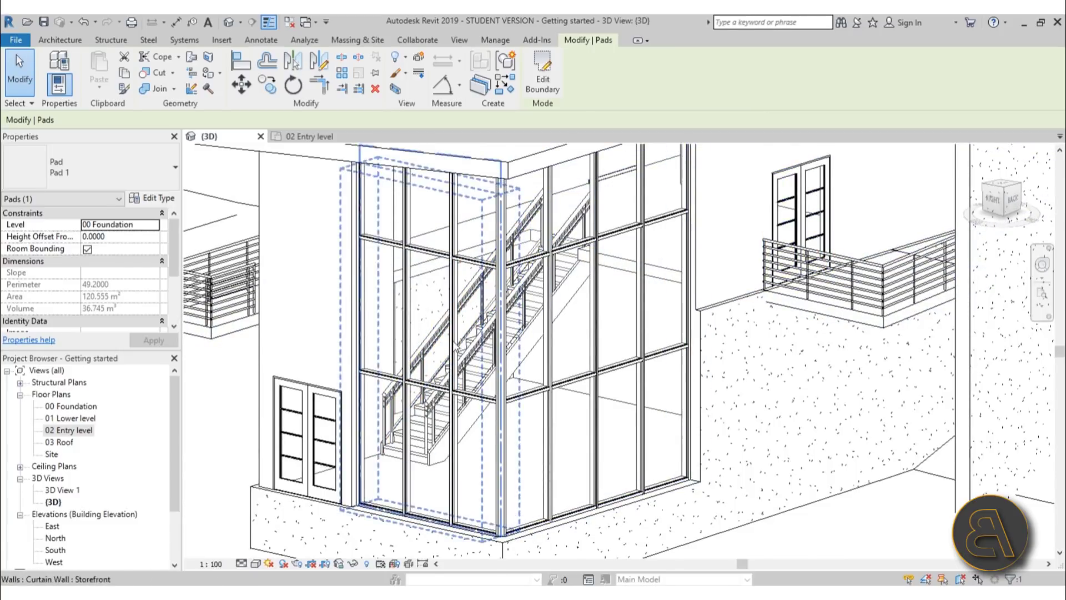
Open the 02 Entry level floor plan around the stair opening
double_click(61, 429)
scroll(459, 364, down, 3)
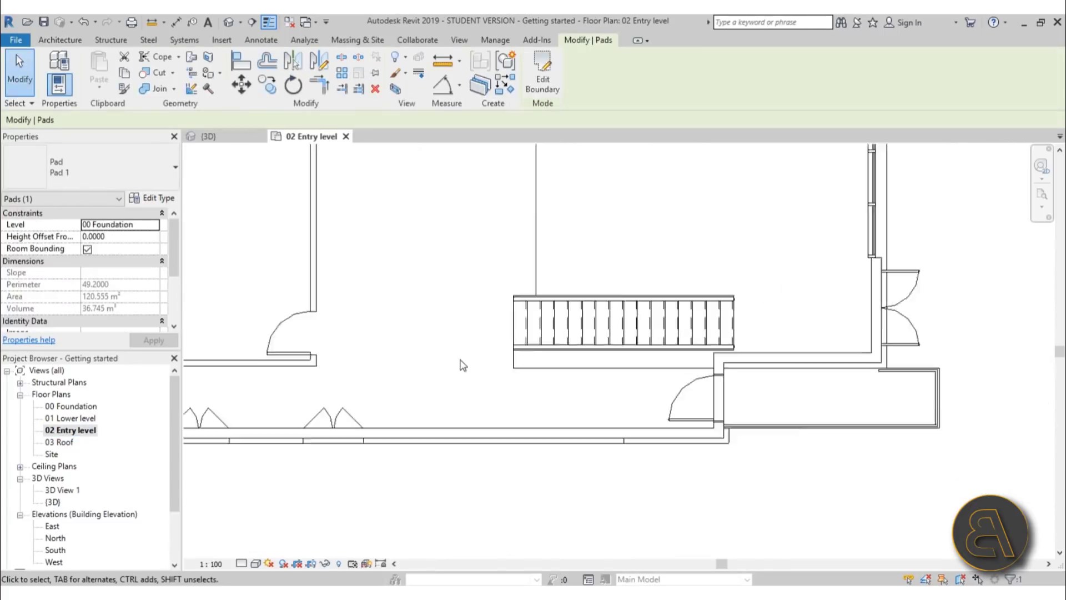
scroll(649, 391, up, 5)
key(Escape)
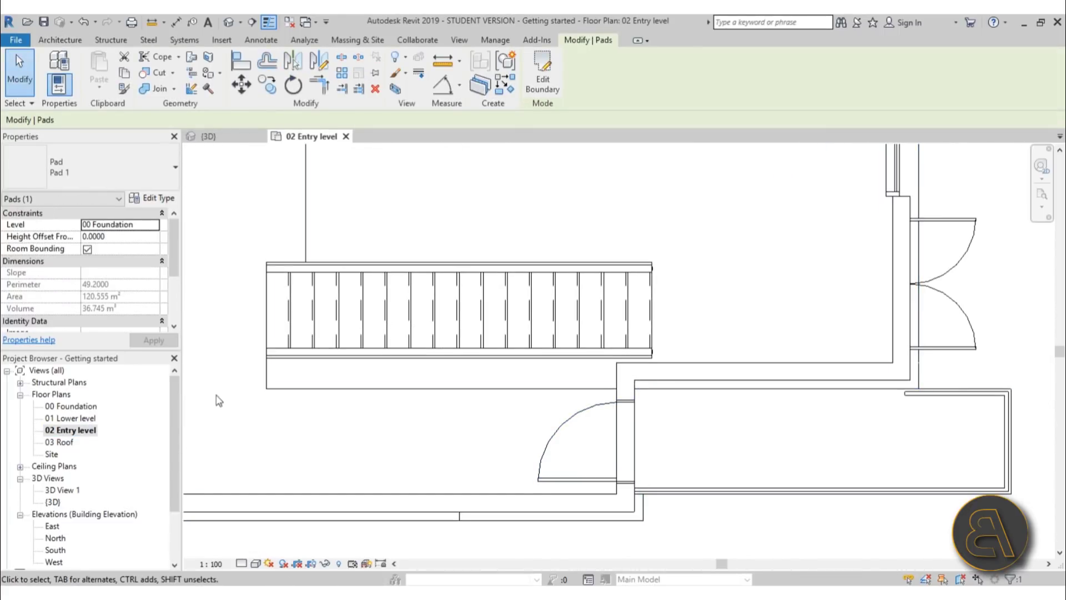
click(176, 289)
middle_drag(243, 362, 371, 404)
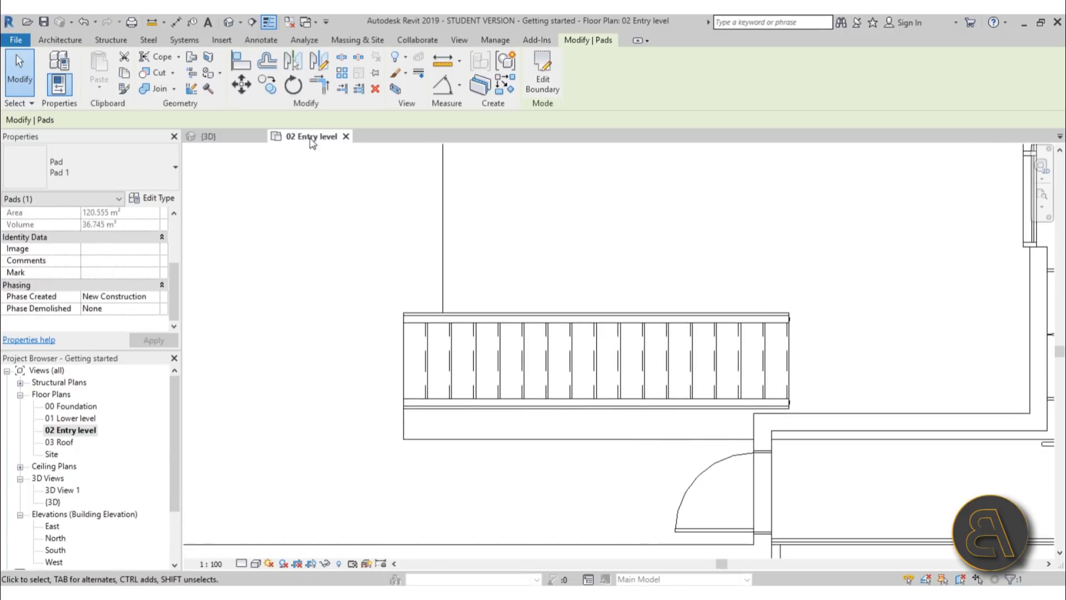
Sketch a railing path parallel to the opening's long edge, from the wall beside the door to just past the opening's corner
click(60, 40)
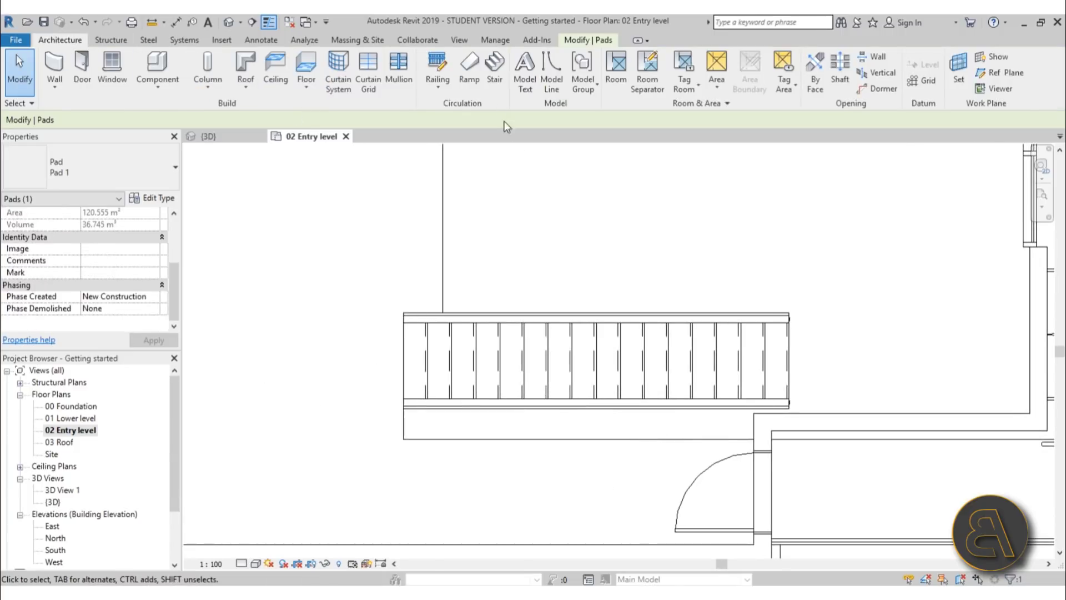
click(437, 66)
scroll(421, 290, down, 2)
middle_drag(484, 398, 461, 400)
scroll(392, 305, up, 3)
middle_drag(403, 425, 374, 333)
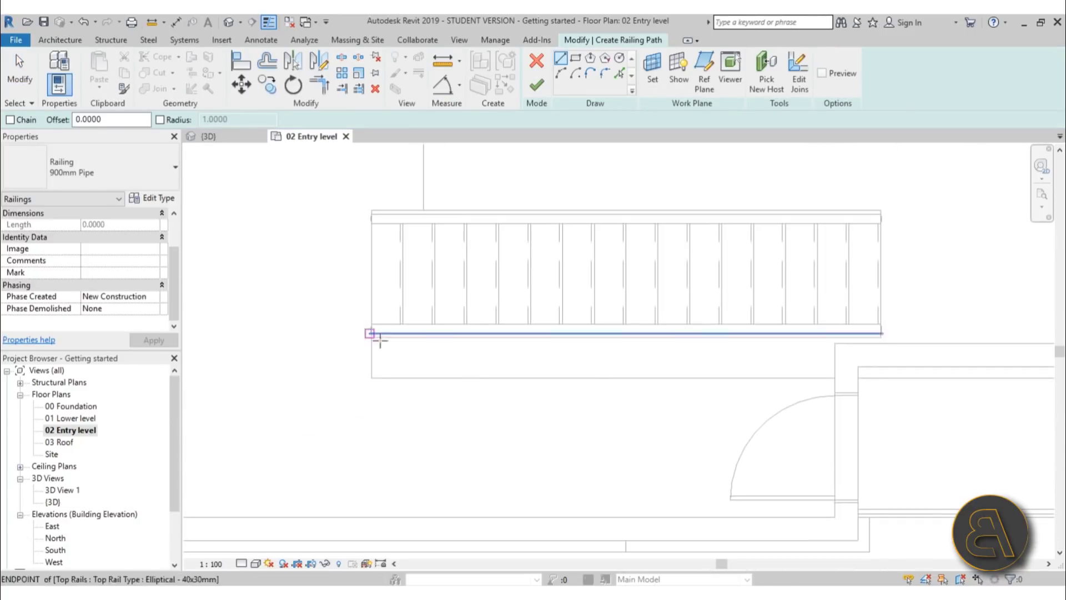
scroll(833, 376, up, 2)
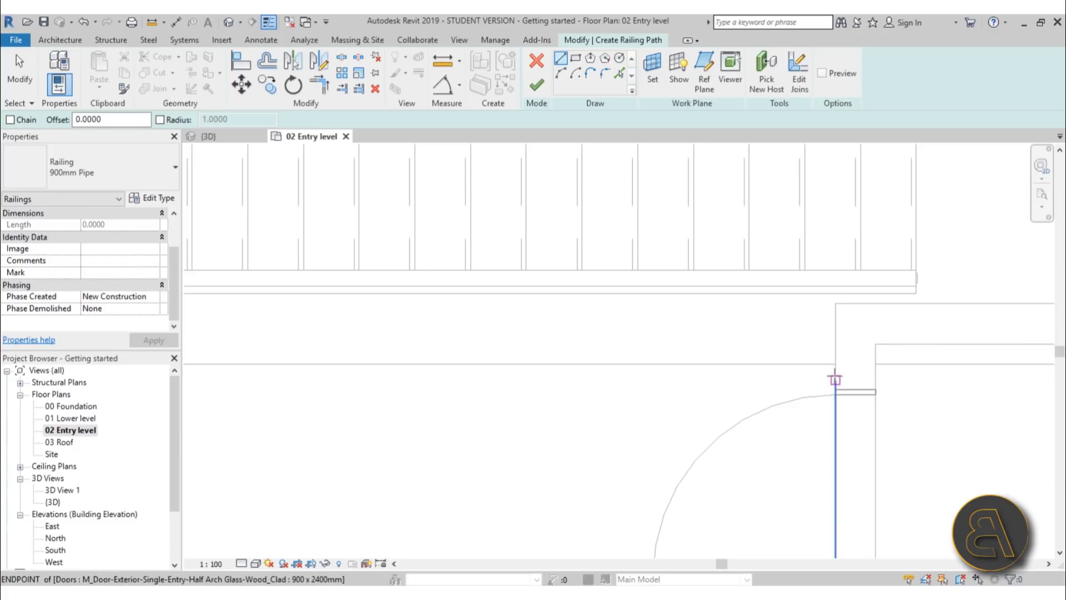
click(834, 380)
key(Escape)
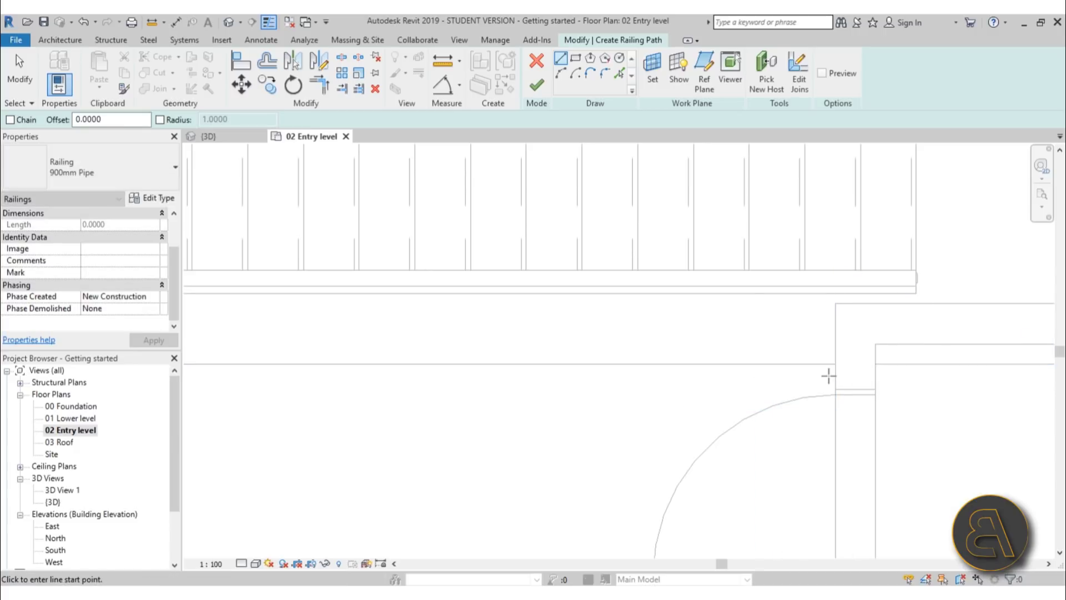
click(833, 379)
scroll(687, 380, down, 2)
mouse_move(573, 389)
middle_down()
mouse_move(483, 384)
mouse_move(552, 377)
middle_up()
scroll(602, 387, up, 2)
click(593, 391)
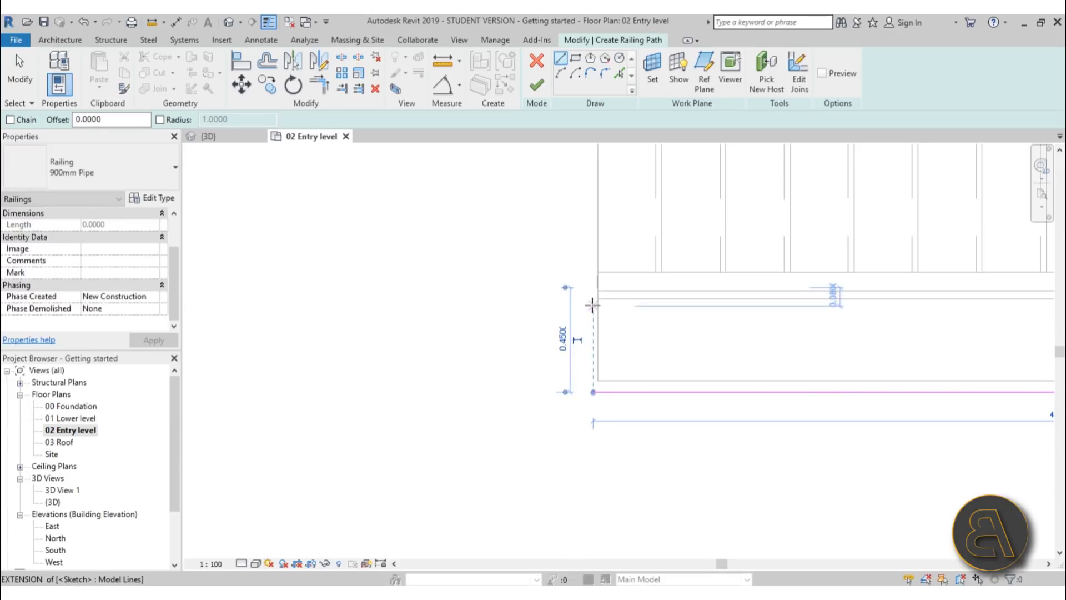
Continue the railing path about 0.415 m perpendicular toward the stair, and add a stub about 0.02 m long to the stair's edge
scroll(593, 302, up, 2)
click(593, 481)
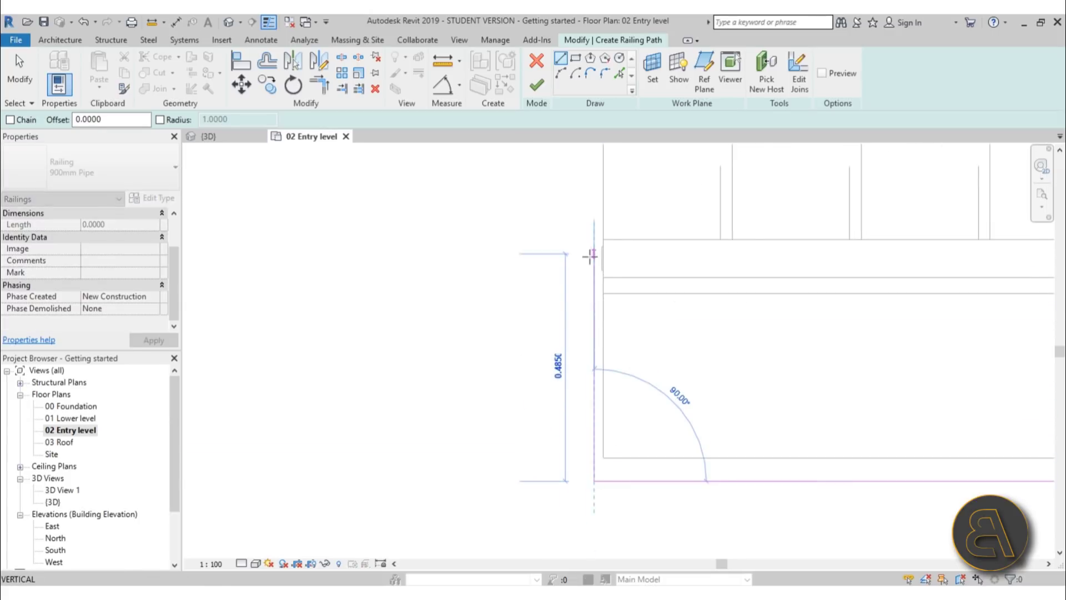
scroll(588, 273, up, 1)
click(595, 295)
scroll(636, 255, down, 4)
middle_drag(612, 312, 522, 461)
scroll(507, 376, up, 4)
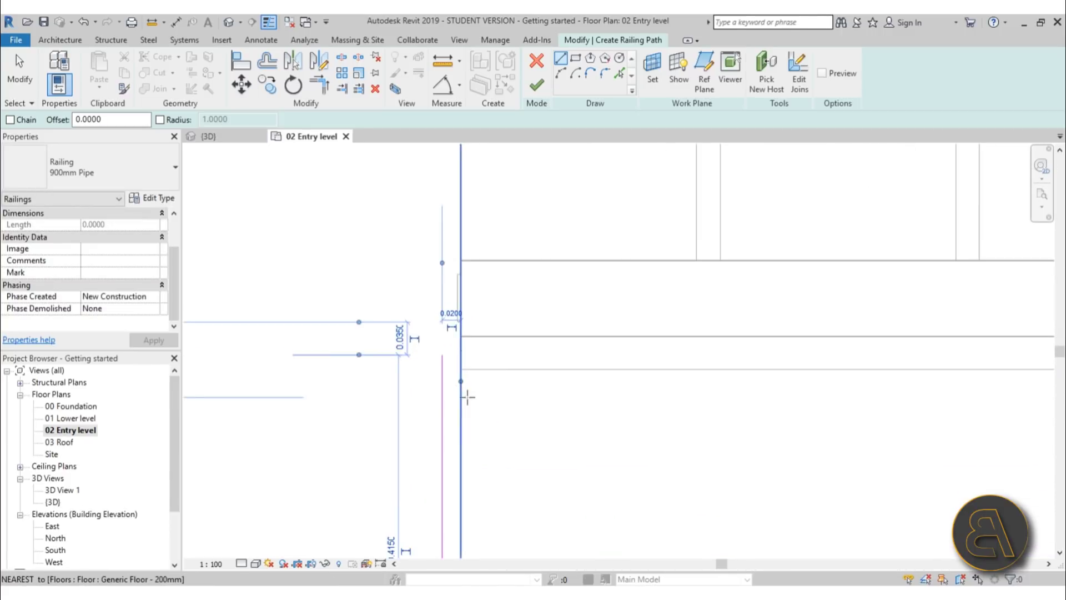
click(444, 357)
click(459, 352)
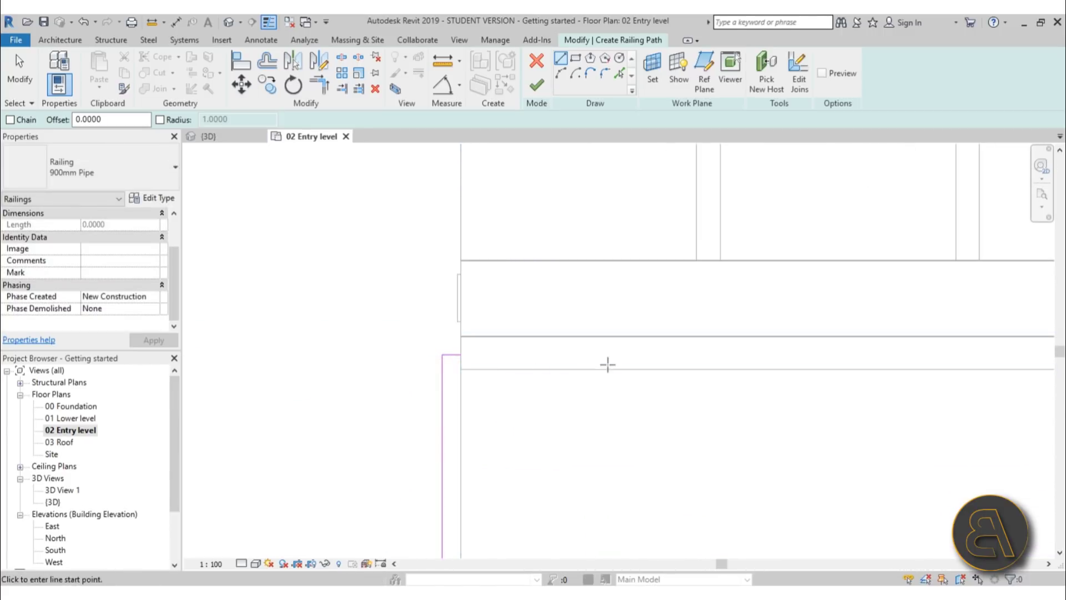
Adjust the path's end so a 0.075 m return segment lines up with the stair railing's end, and finish the railing
key(Escape)
scroll(599, 403, down, 3)
middle_drag(670, 411, 481, 404)
scroll(482, 404, up, 4)
click(352, 436)
scroll(399, 335, up, 3)
mouse_move(347, 413)
mouse_down()
mouse_move(352, 352)
mouse_move(367, 362)
mouse_up()
click(365, 364)
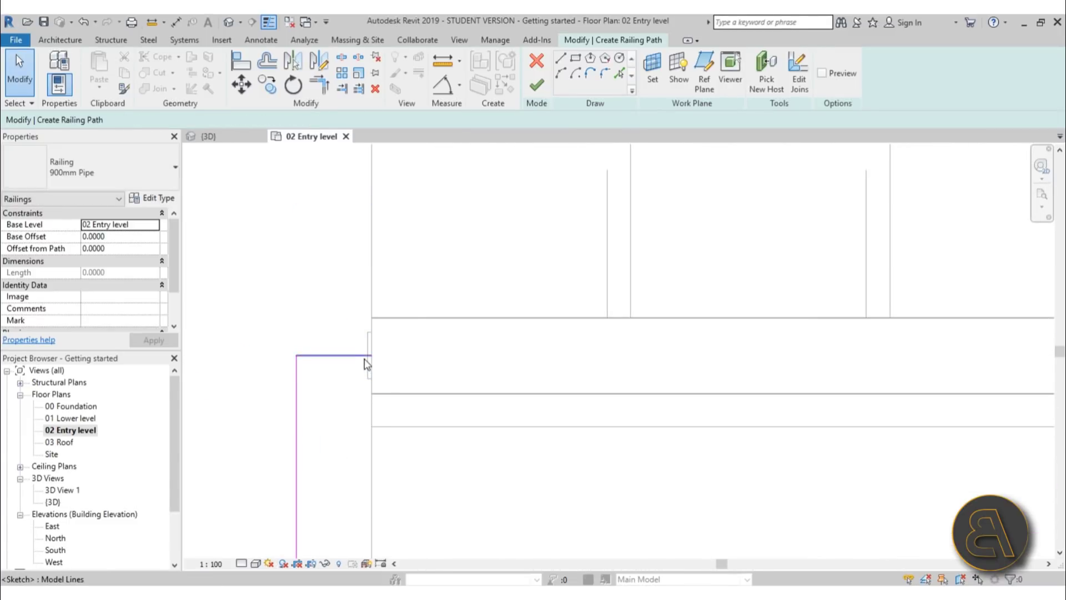
click(369, 355)
scroll(466, 352, up, 3)
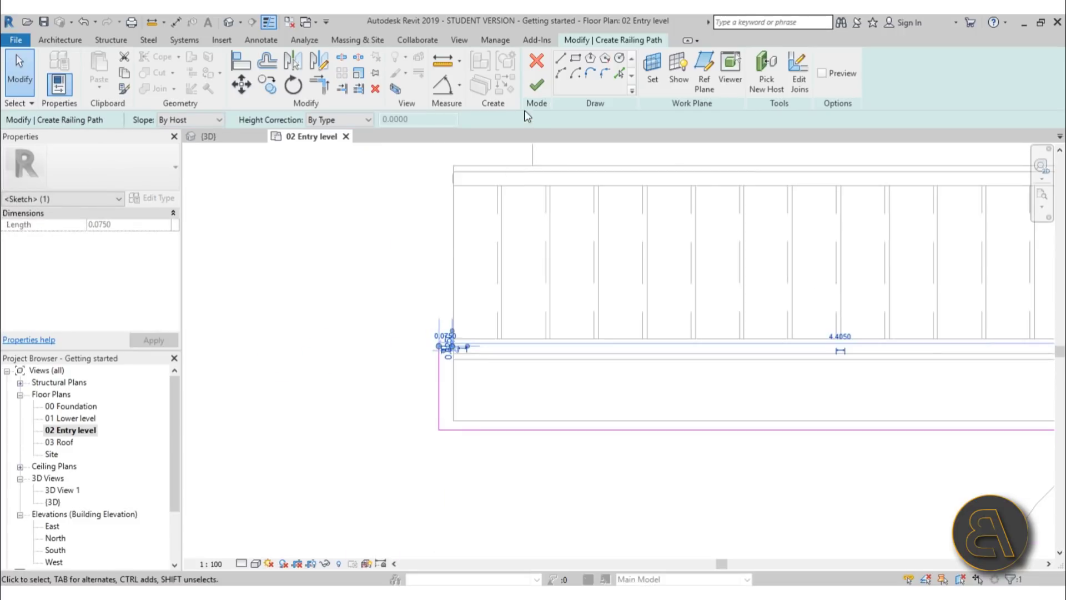
click(536, 86)
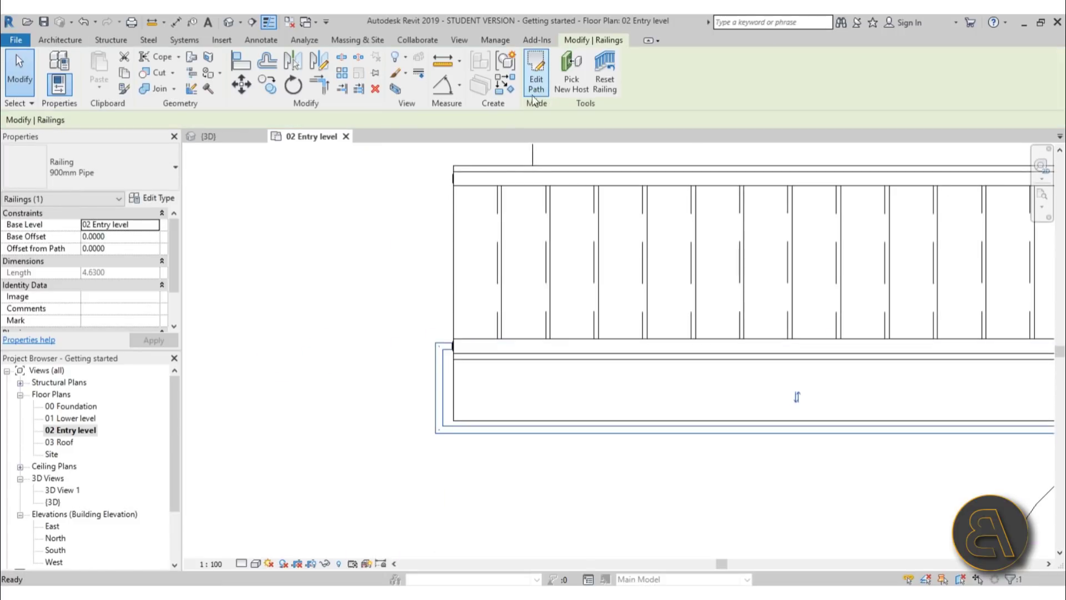
Change the new floor-edge railing to the Glass Panel - Bottom Fill type and clear the selection
click(100, 185)
click(71, 263)
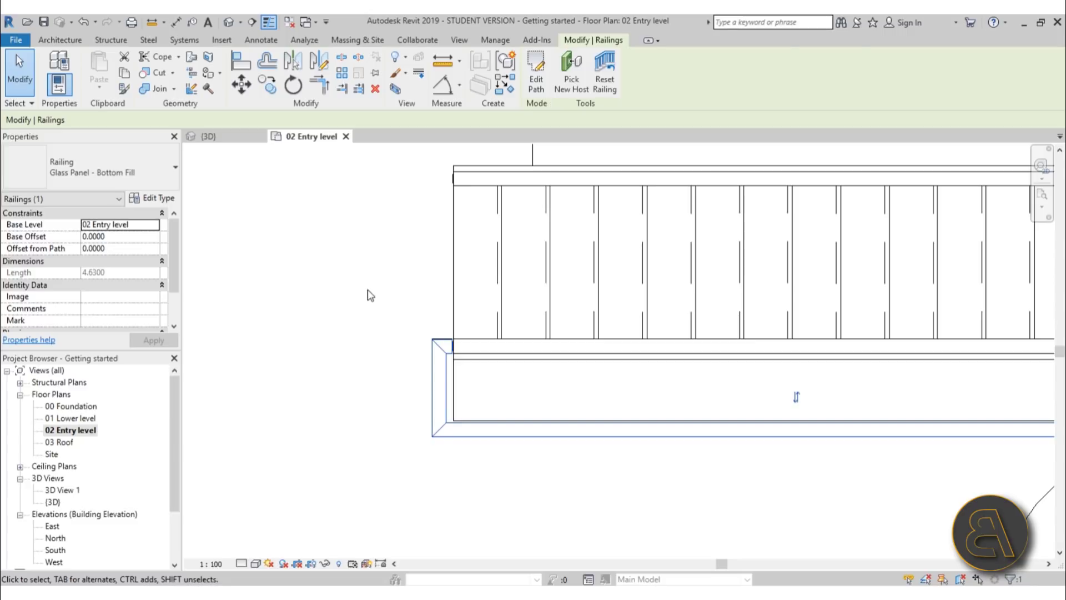
click(368, 295)
scroll(461, 333, up, 3)
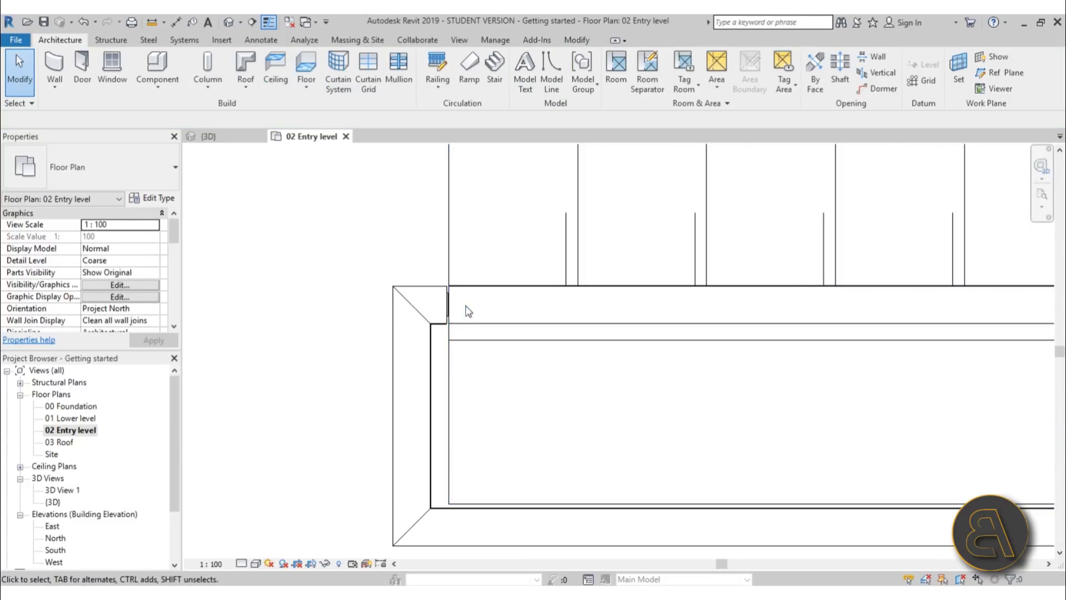
Examine in 3D how the floor-edge railing meets the stair railing at the top of the stair
click(229, 24)
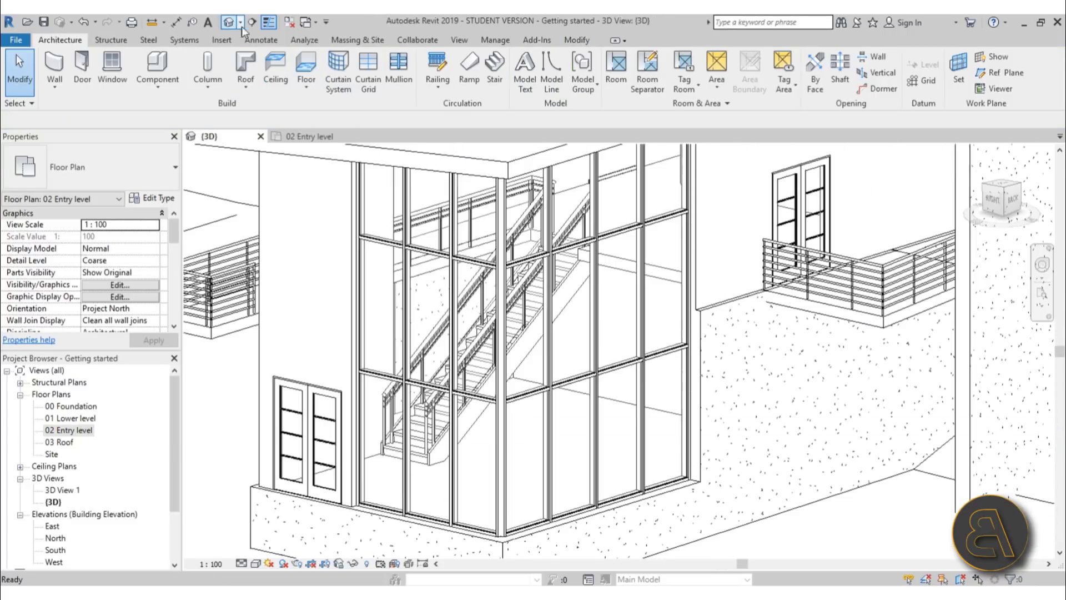
scroll(569, 395, up, 8)
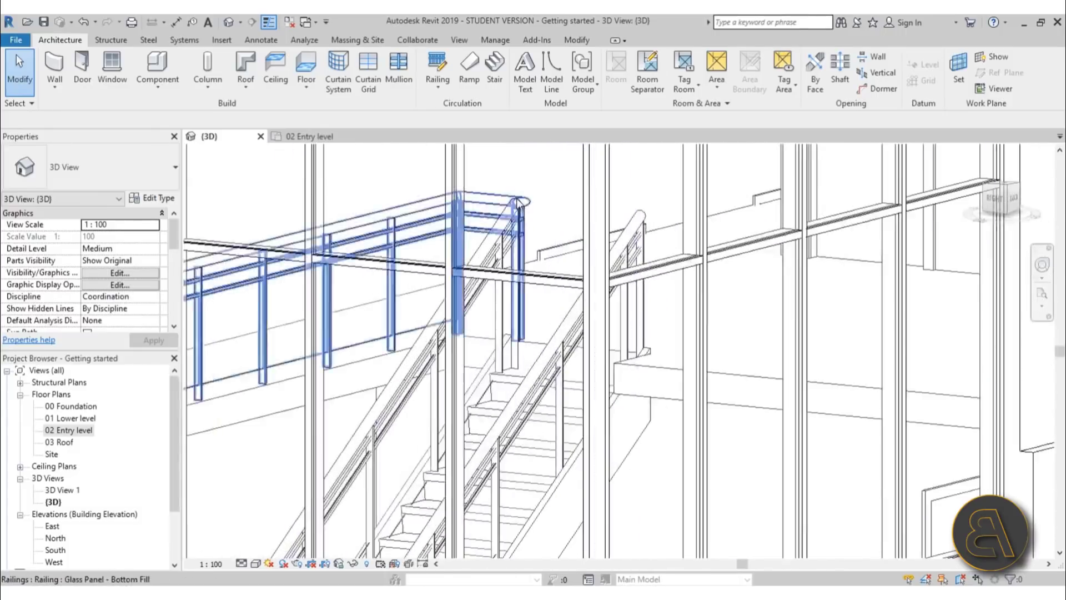
click(556, 216)
scroll(547, 217, down, 2)
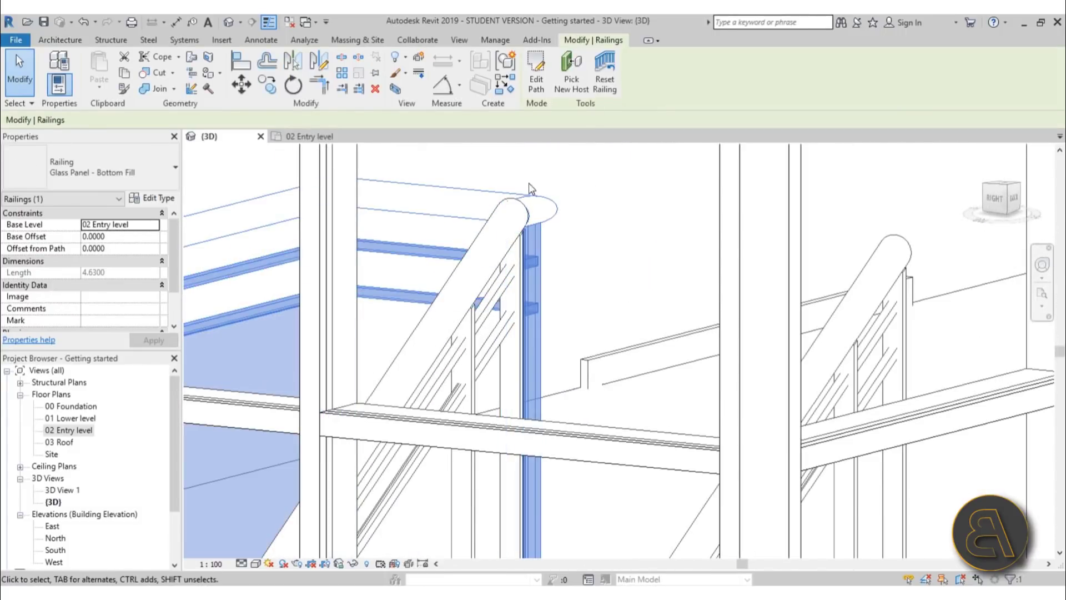
Extend the floor-edge railing path's return segment to 0.08 m so it reaches the stair's edge, and finish the railing
scroll(536, 218, down, 1)
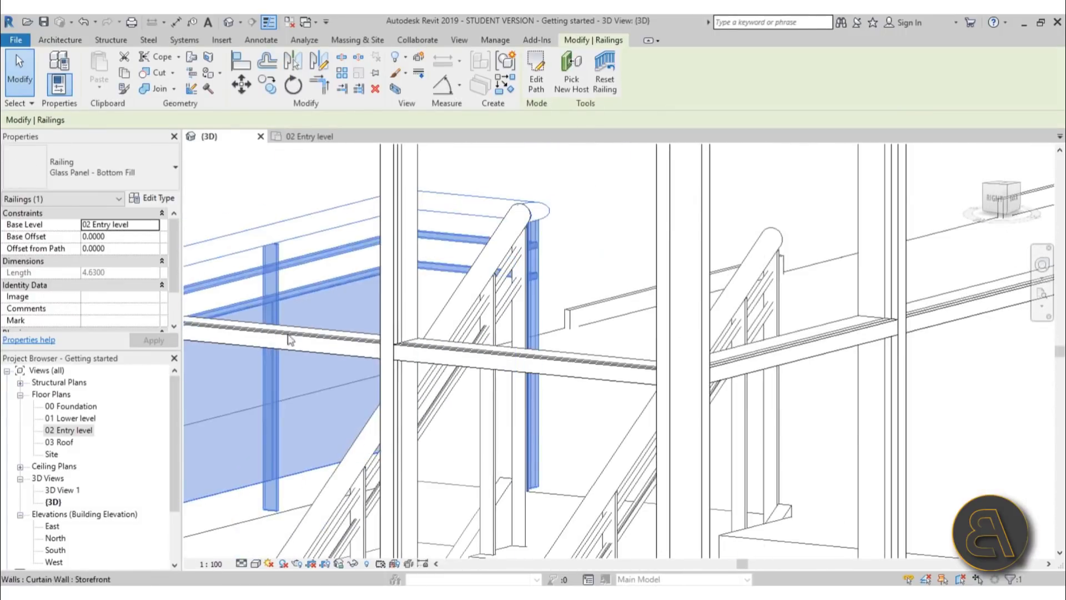
double_click(70, 430)
scroll(543, 398, up, 3)
click(537, 83)
scroll(398, 316, up, 3)
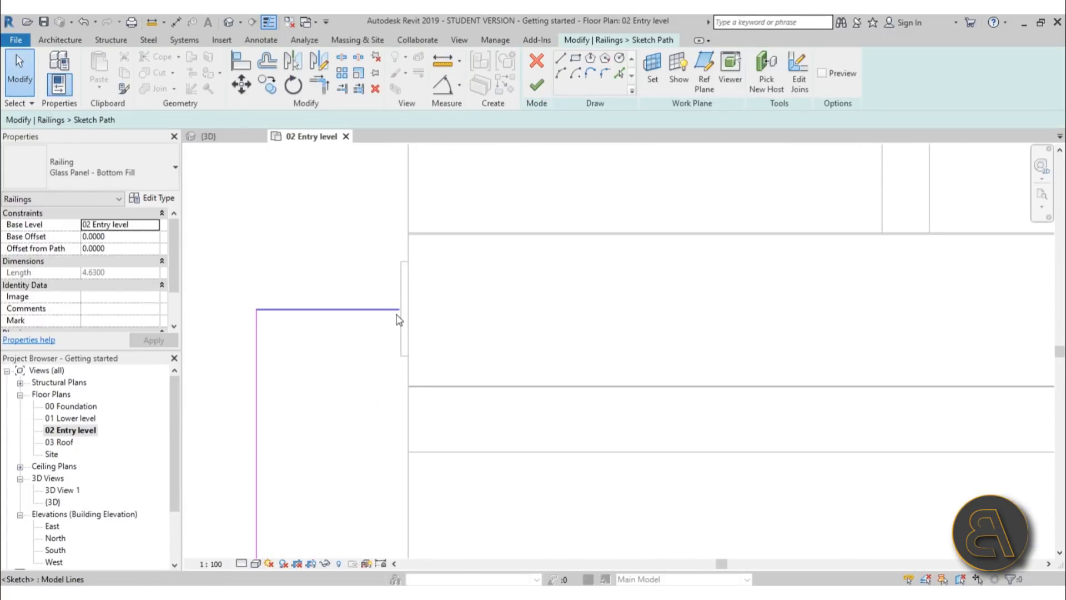
click(408, 309)
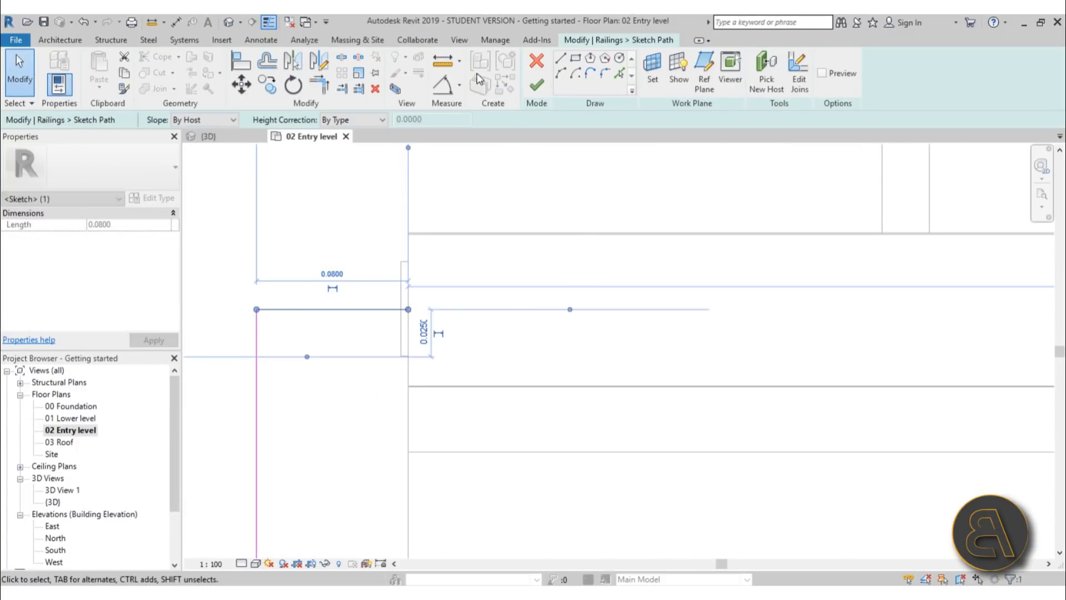
click(534, 86)
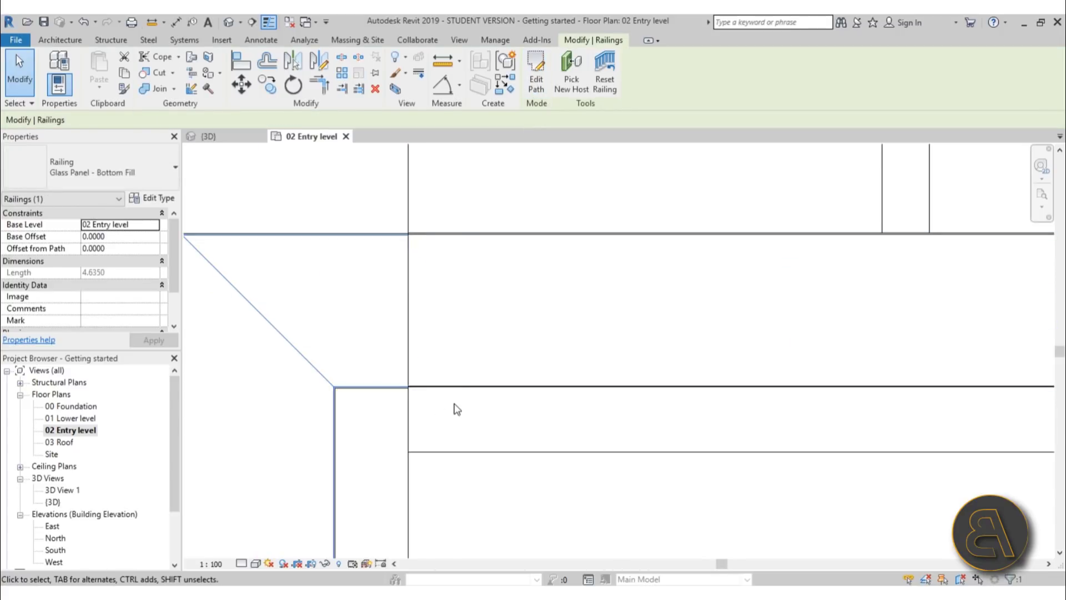
key(Escape)
Start a new entry-level railing path with a short stub running straight out from the end of the stair's opposite railing
scroll(417, 240, down, 2)
scroll(416, 305, up, 2)
scroll(411, 308, down, 2)
middle_drag(405, 309, 463, 365)
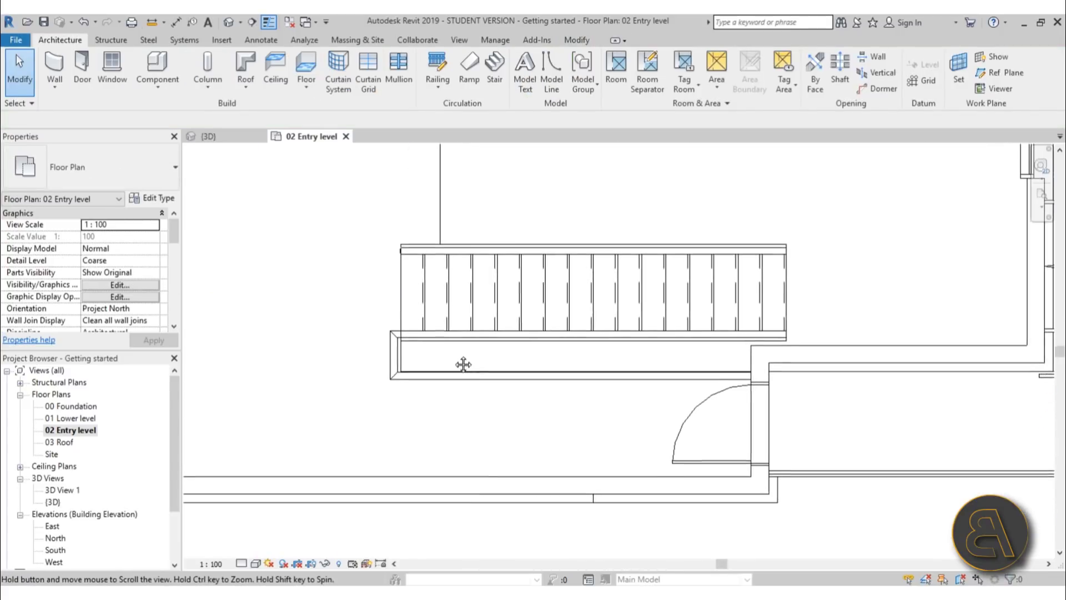
scroll(404, 307, up, 3)
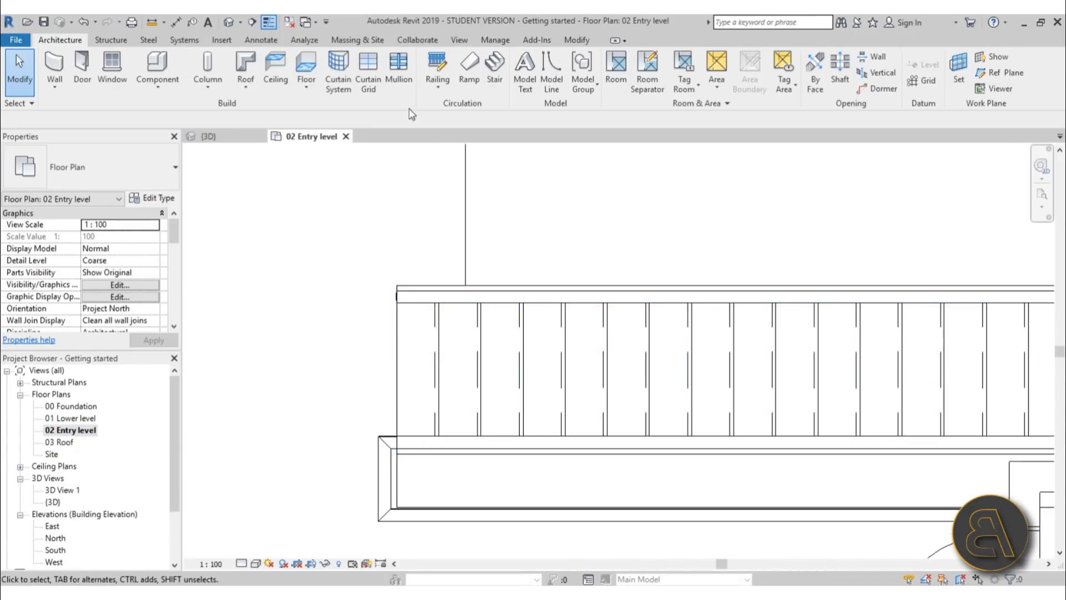
click(439, 62)
scroll(398, 290, up, 5)
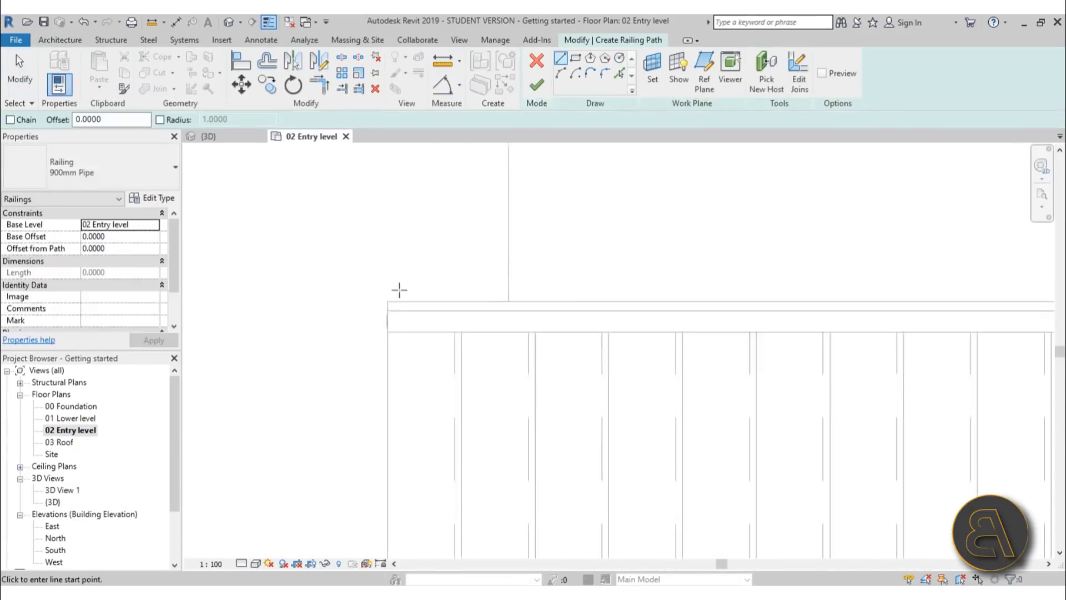
click(383, 337)
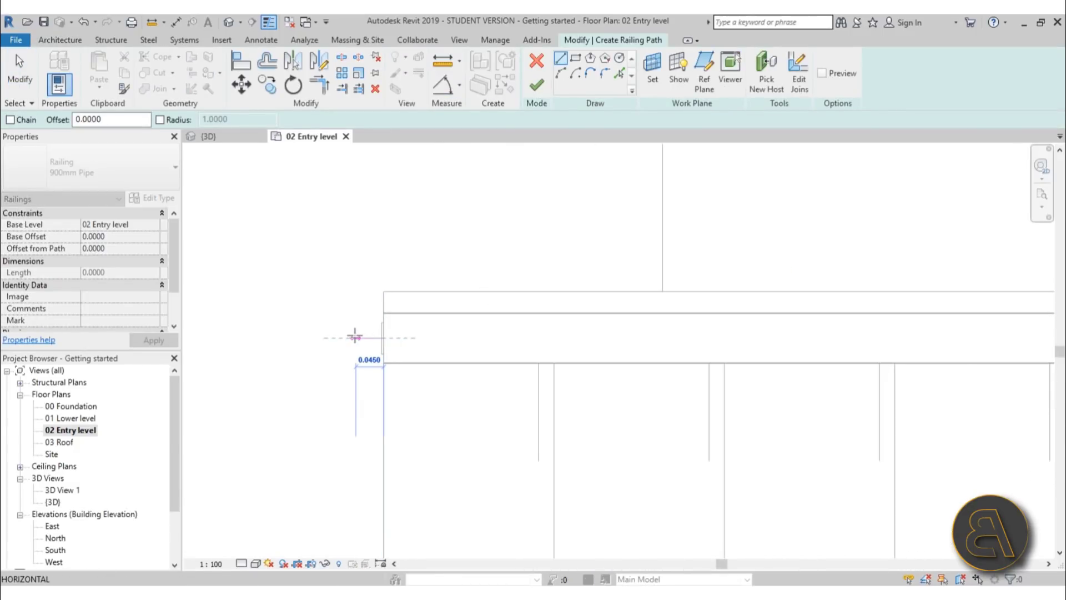
scroll(355, 334, down, 4)
scroll(361, 332, up, 2)
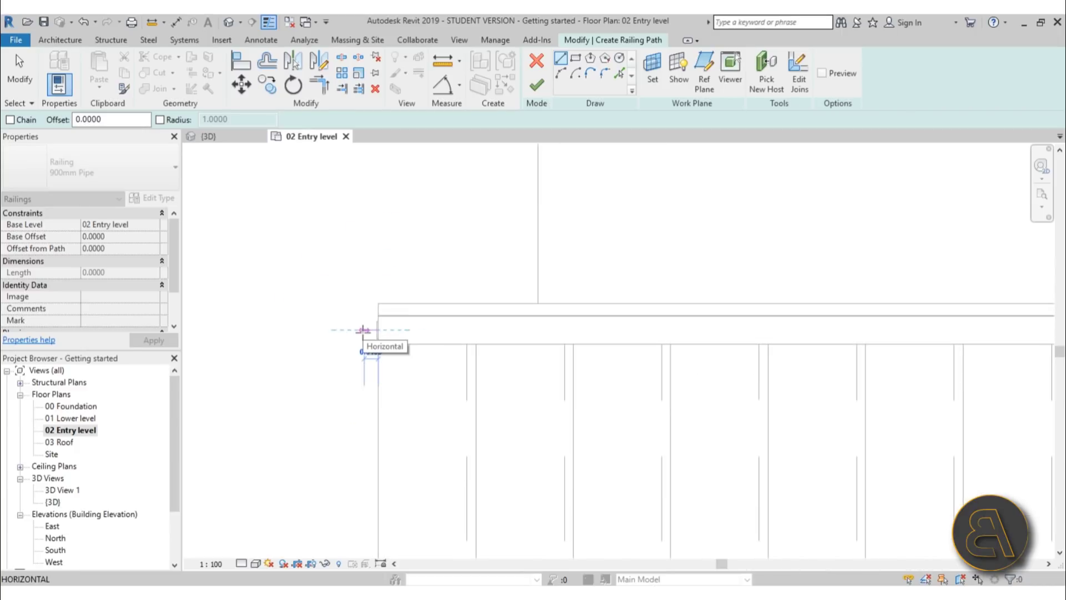
click(358, 329)
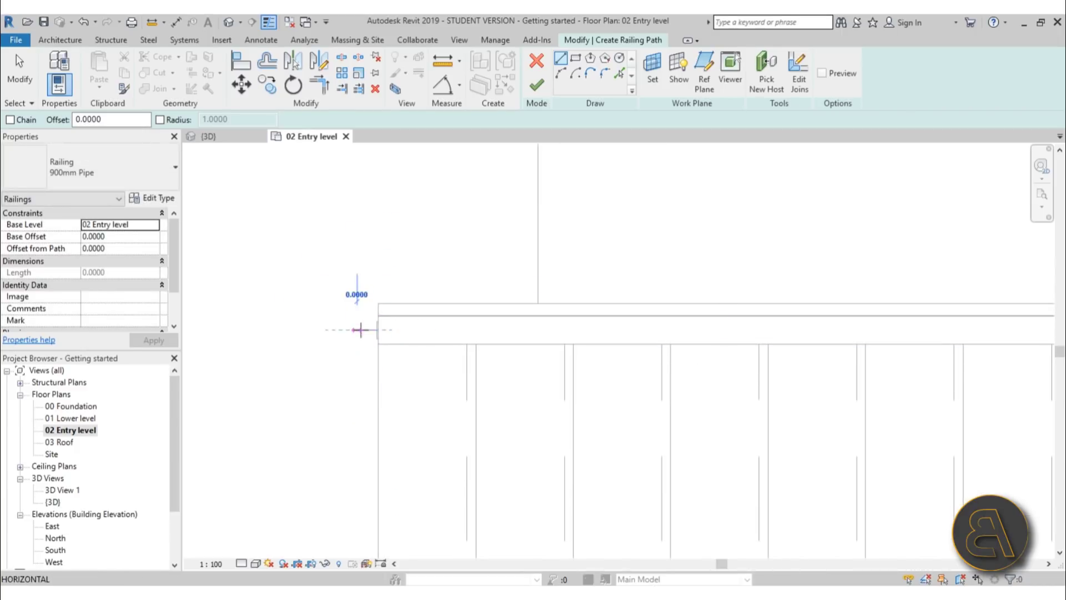
Continue the path about 0.16 m away from the stair, back parallel to it toward the floor edge, and along that edge to the wall; finish the railing
click(357, 329)
click(362, 274)
click(358, 273)
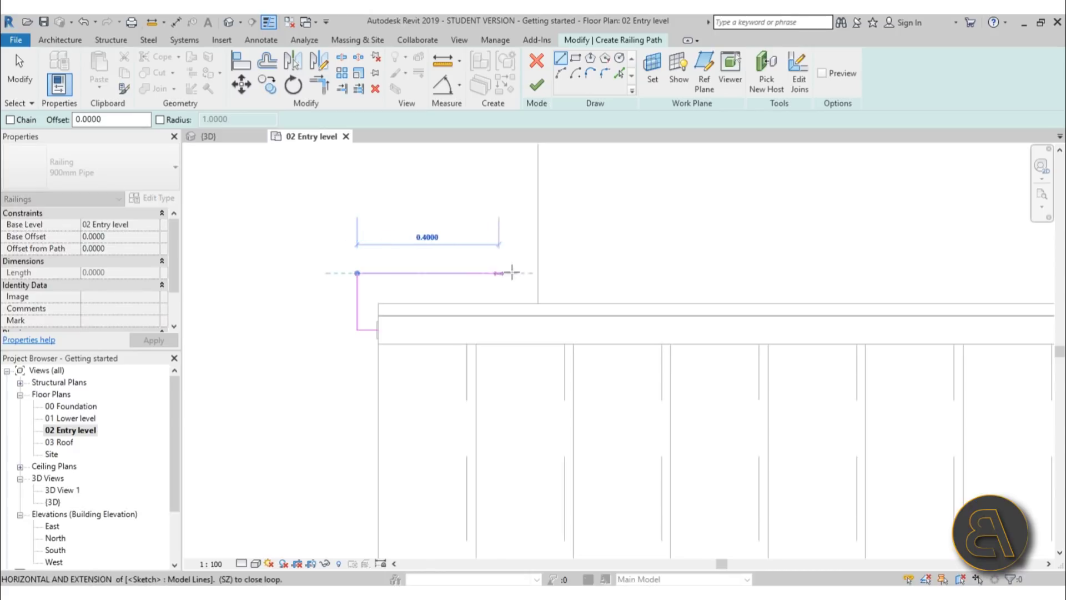
click(516, 273)
scroll(512, 238, down, 5)
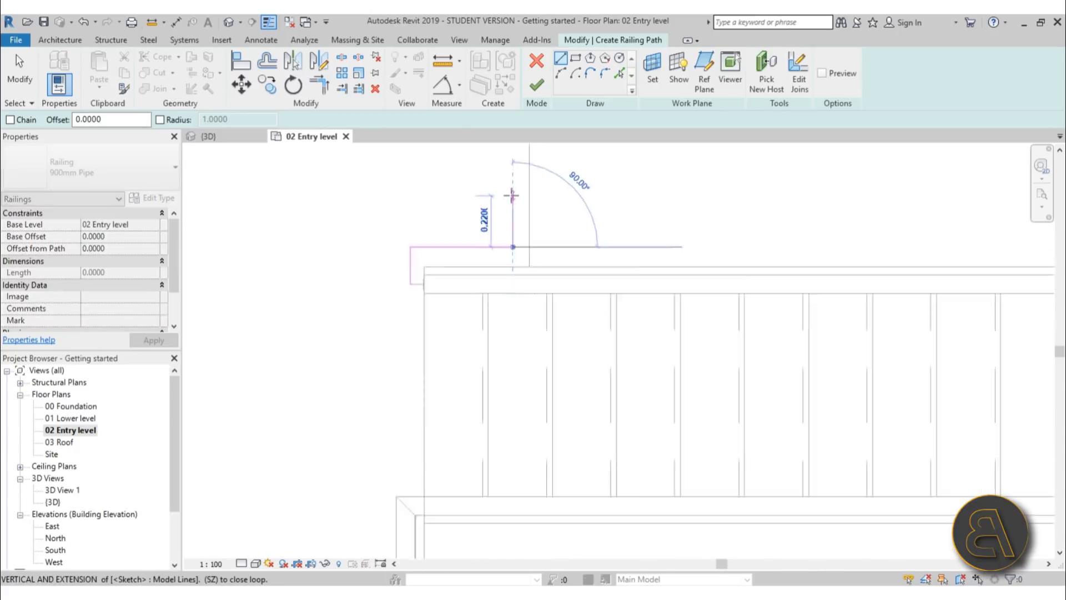
scroll(502, 177, up, 4)
click(503, 189)
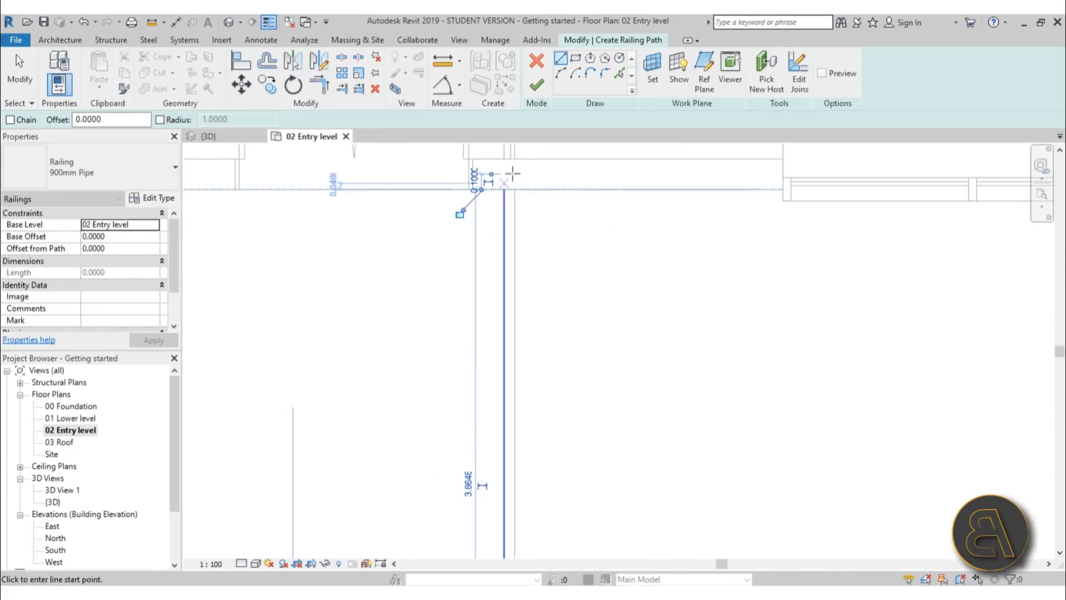
click(536, 86)
Change the new railing along the floor edge to the Glass Panel - Bottom Fill type
scroll(448, 348, down, 4)
scroll(369, 431, up, 6)
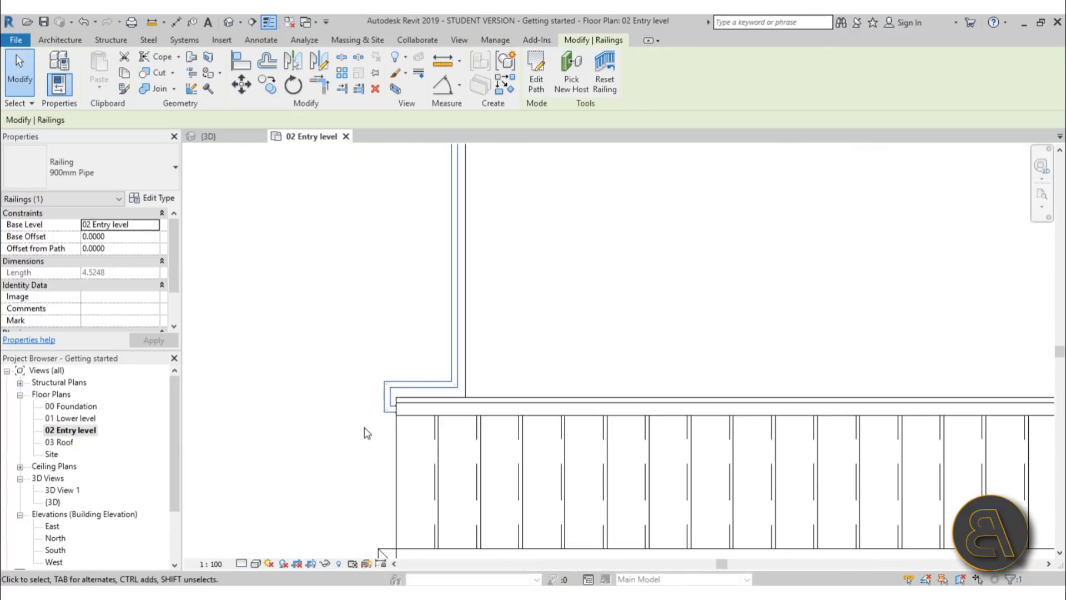
click(98, 176)
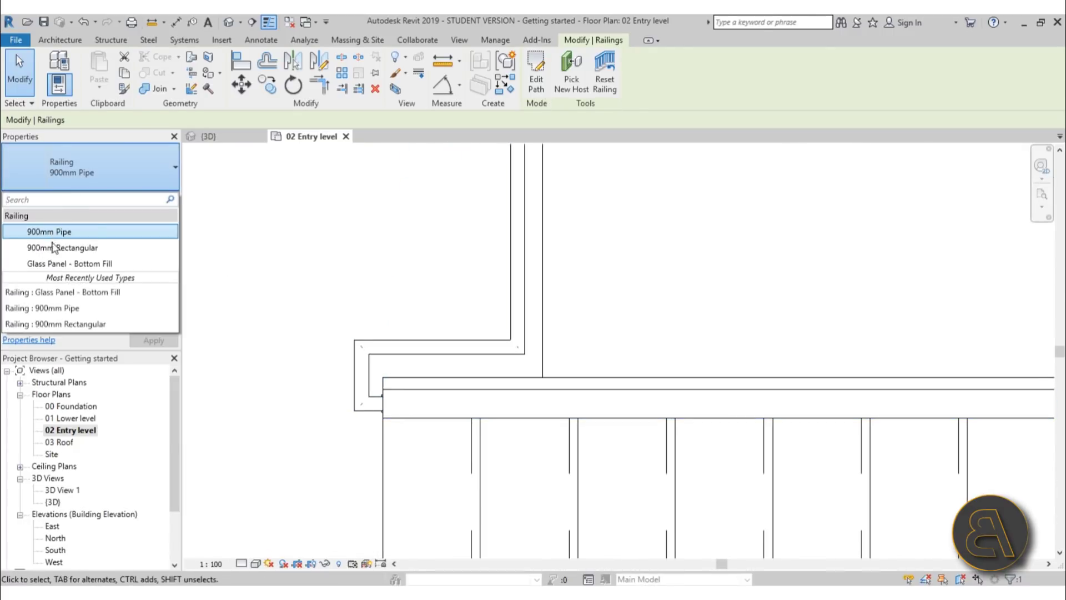
click(55, 263)
Move the railing path's 0.16 m segment away from the stair, making the adjoining parallel segment 0.47 m long, and finish the path edit
scroll(373, 409, up, 3)
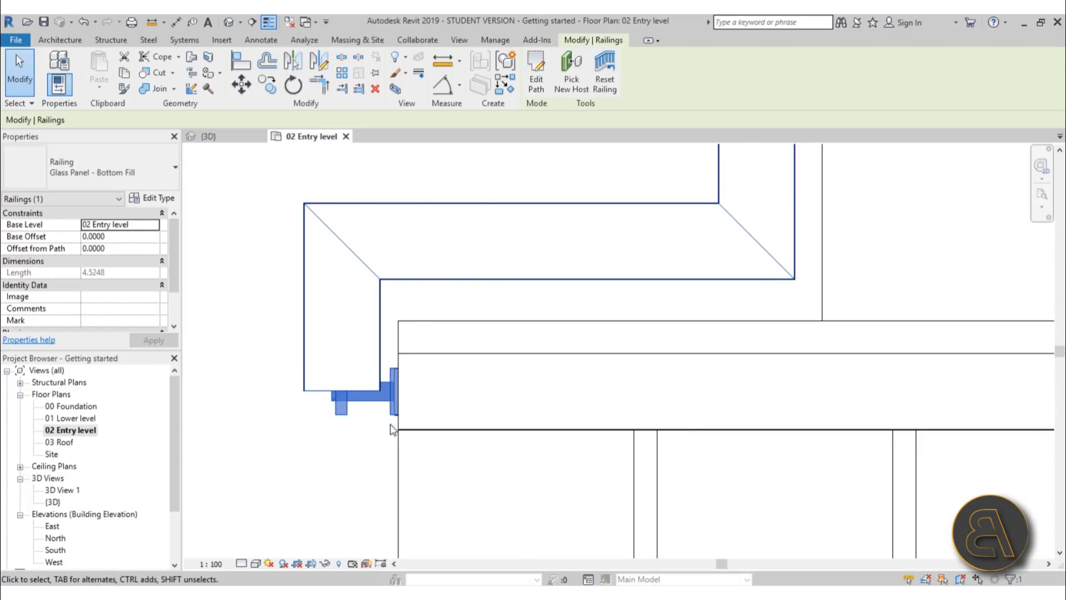
click(536, 89)
drag(343, 339, 312, 335)
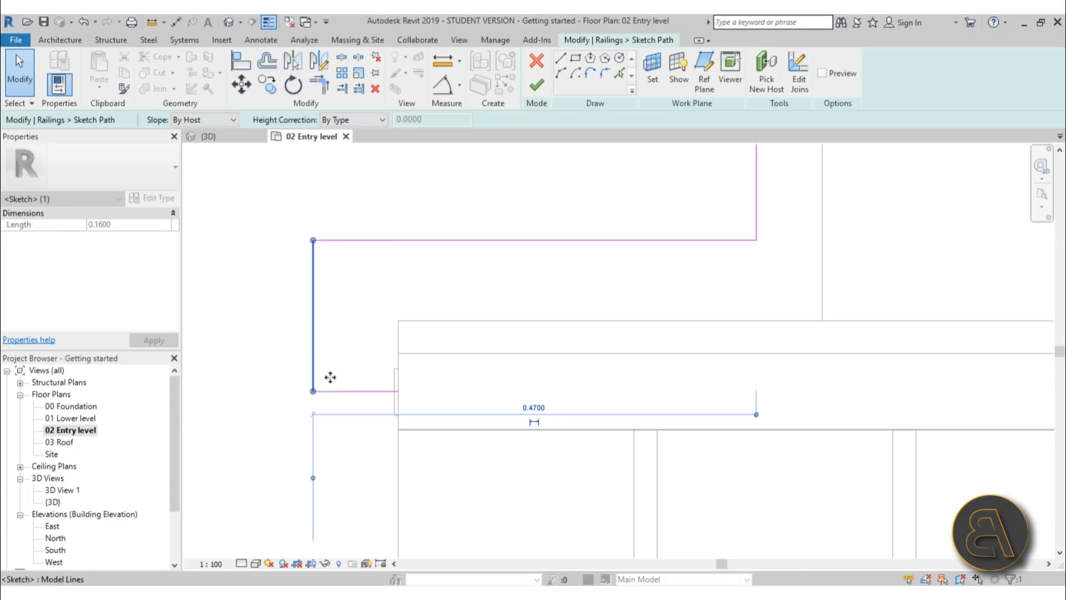
click(537, 86)
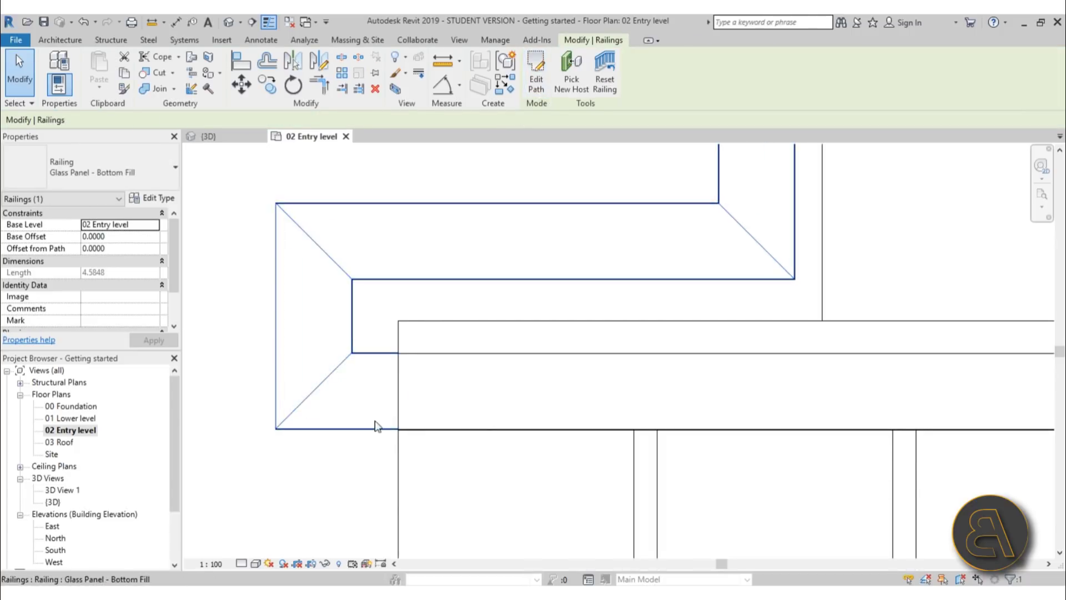
Examine in 3D how both floor-edge railings meet the stair railings and how the stair sits in the building
click(233, 24)
scroll(713, 430, up, 5)
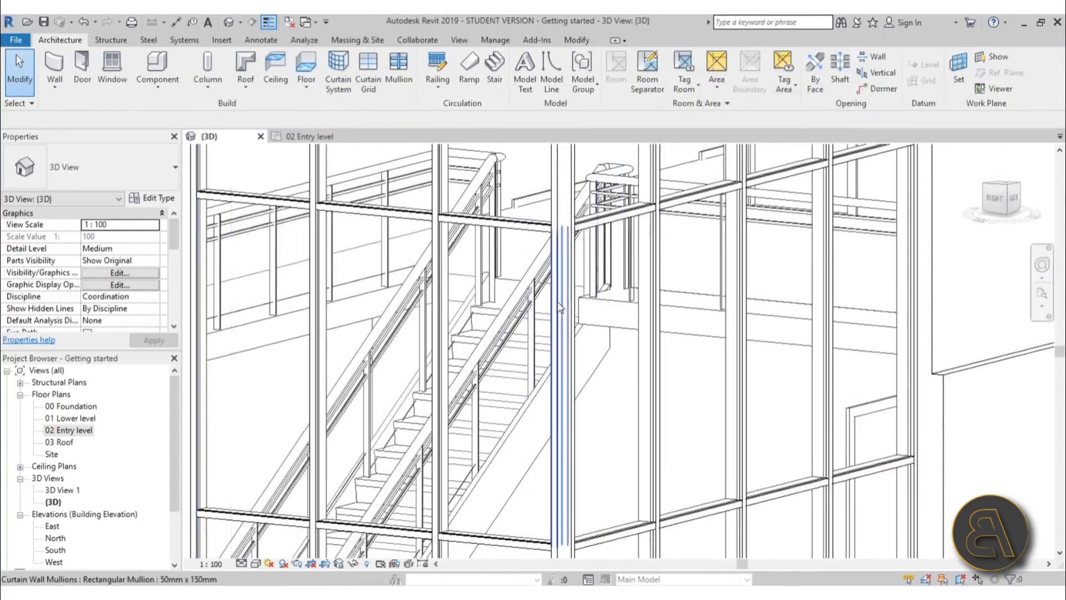
scroll(604, 157, down, 5)
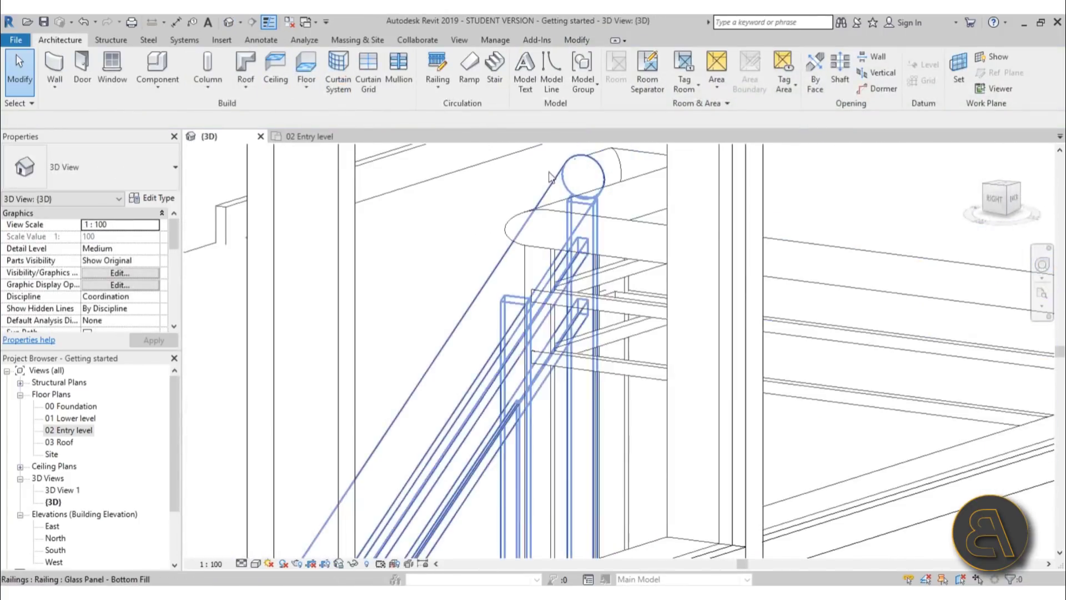
scroll(589, 335, down, 6)
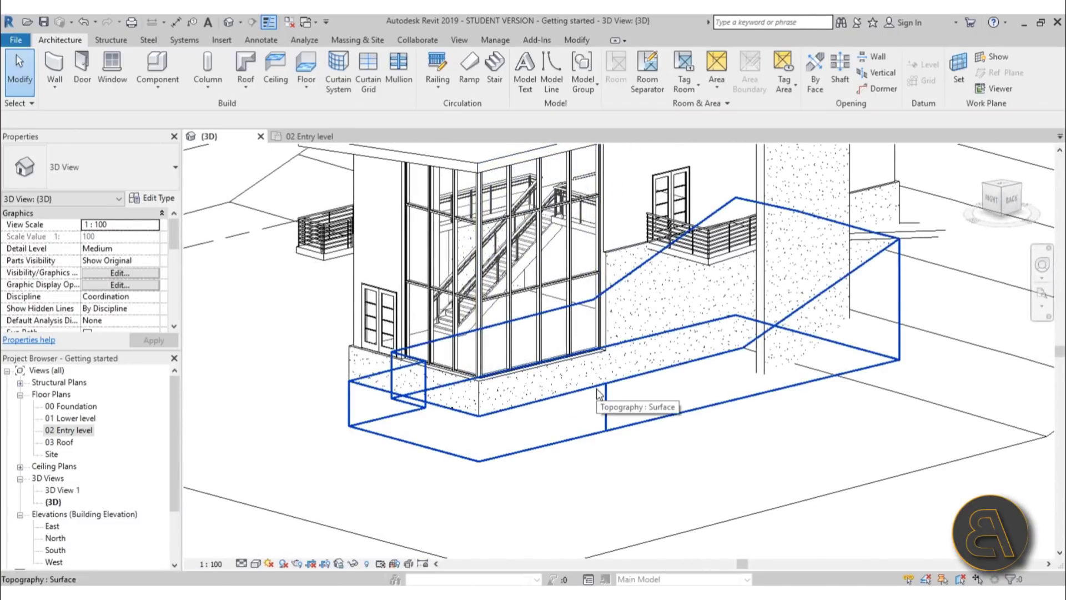
shift+middle_drag(488, 349, 631, 433)
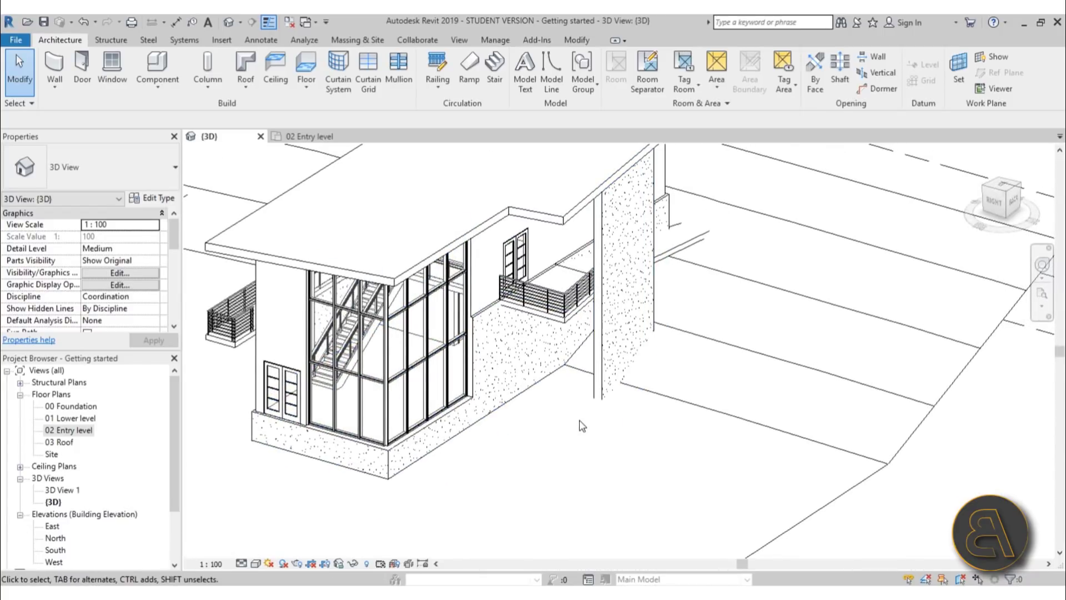
Open the 01 Lower level floor plan and delete the UP direction annotation on the stair
double_click(78, 419)
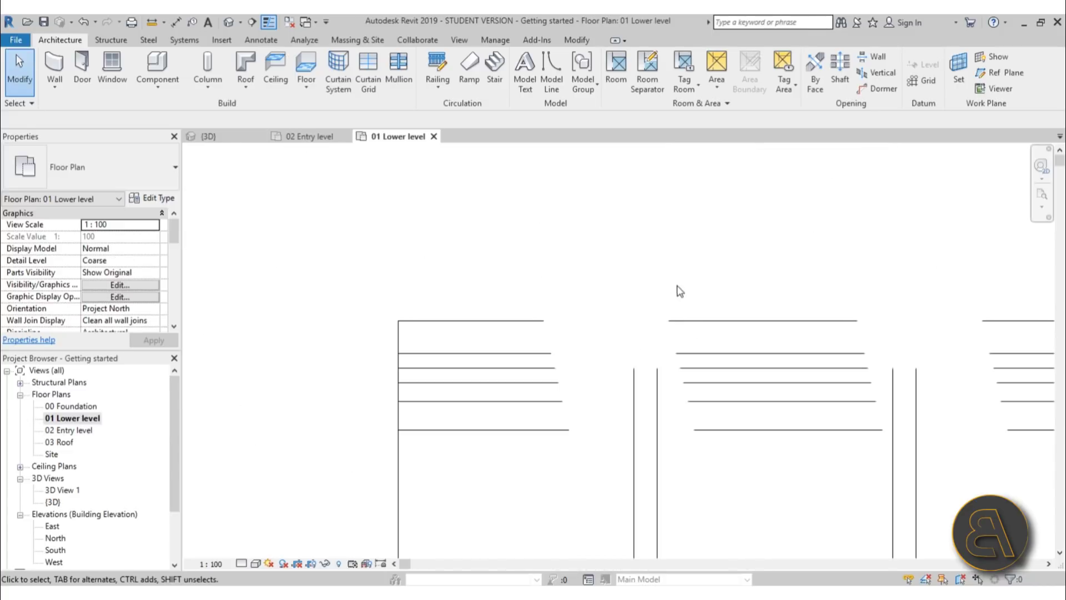
scroll(572, 284, down, 5)
scroll(599, 303, up, 5)
scroll(633, 348, up, 1)
click(687, 370)
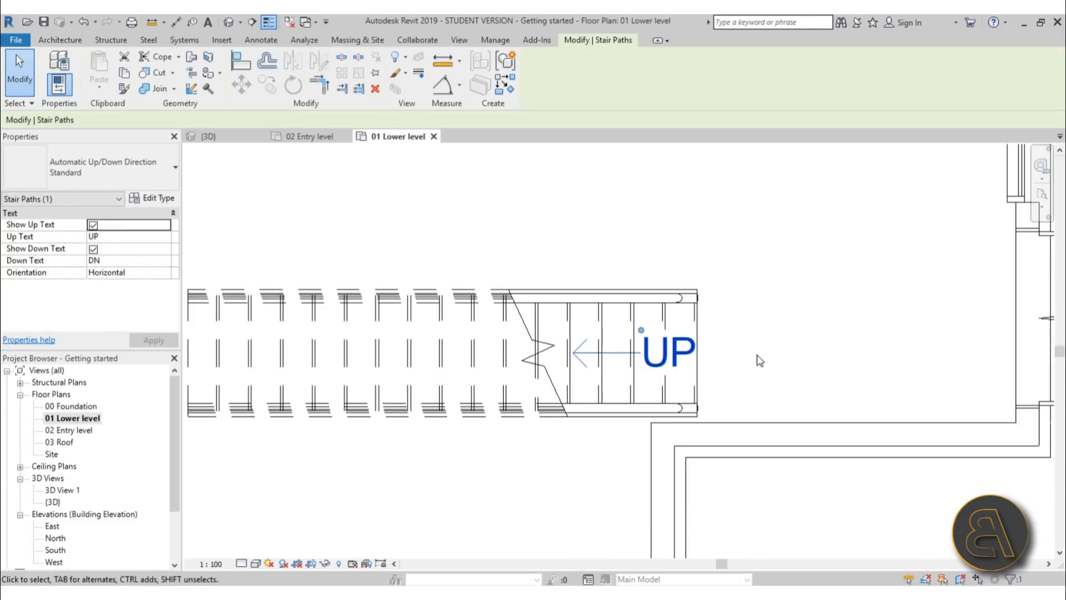
key(Delete)
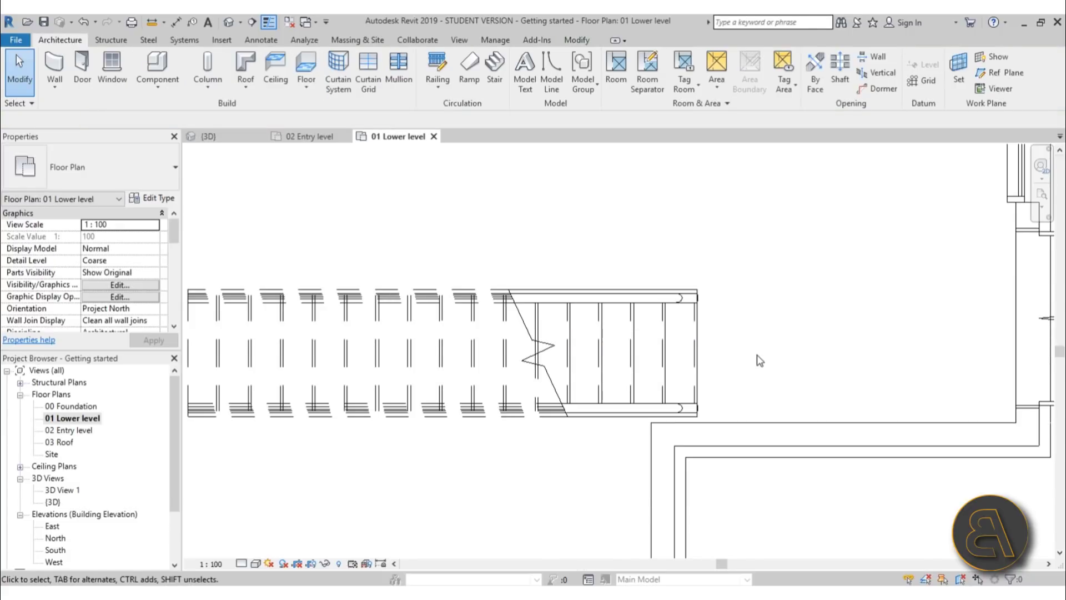
Examine the stair and the surrounding room layout in the 01 Lower level plan
scroll(760, 360, down, 4)
scroll(593, 447, up, 4)
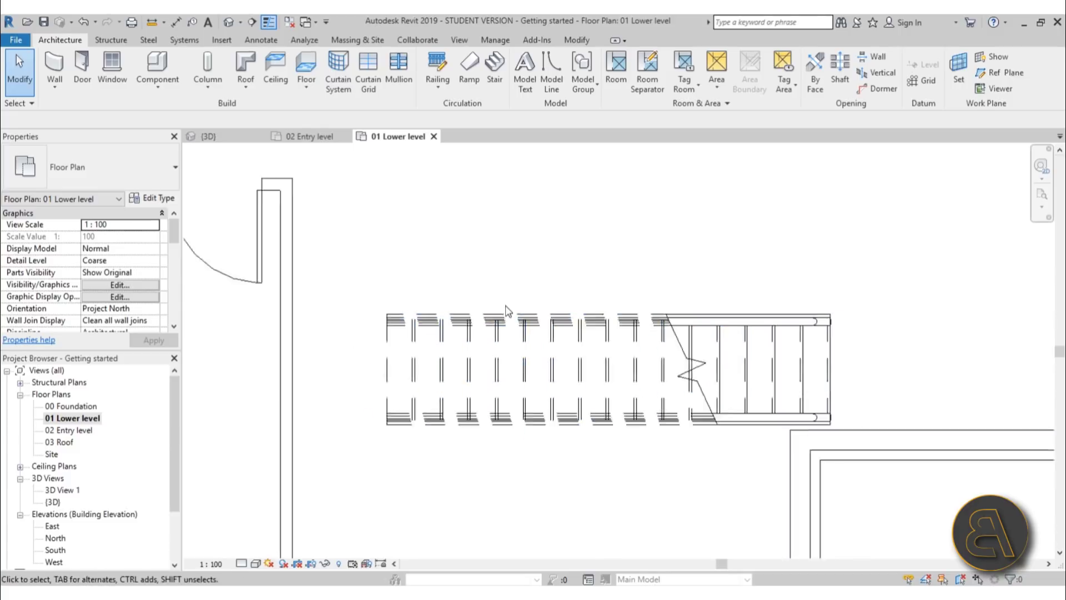
scroll(506, 306, down, 2)
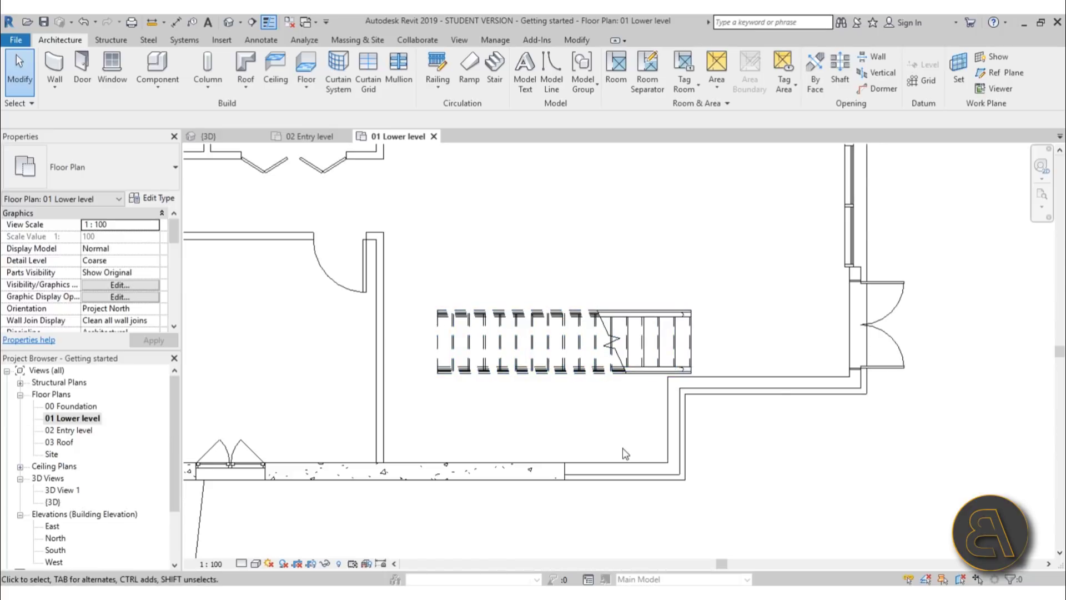
scroll(561, 383, down, 2)
mouse_move(567, 428)
middle_down()
mouse_move(625, 404)
mouse_move(614, 383)
mouse_move(621, 309)
mouse_move(644, 327)
middle_up()
scroll(622, 397, up, 2)
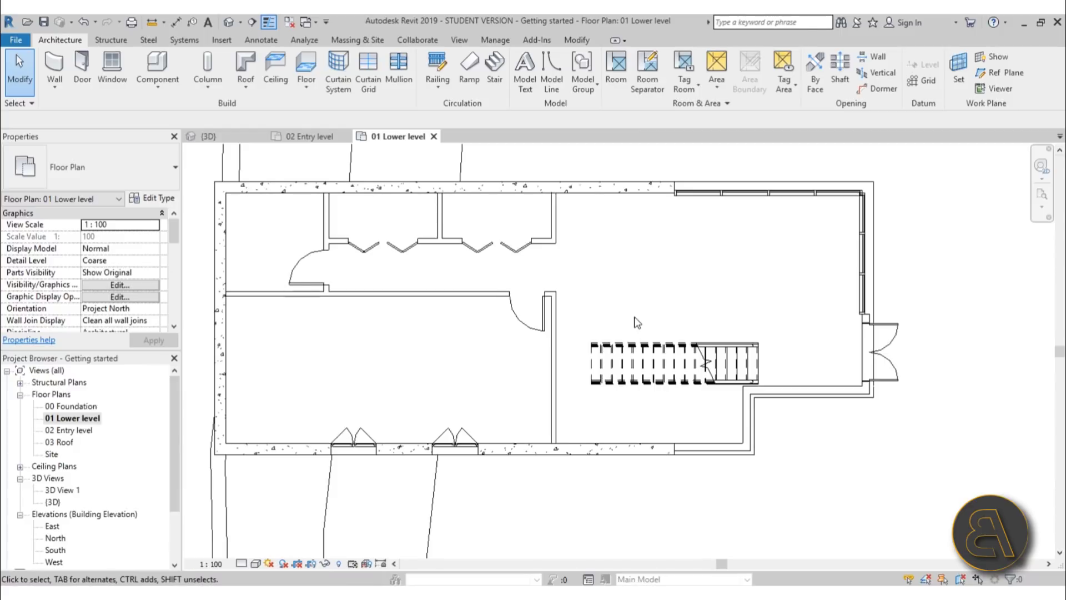
scroll(664, 355, up, 2)
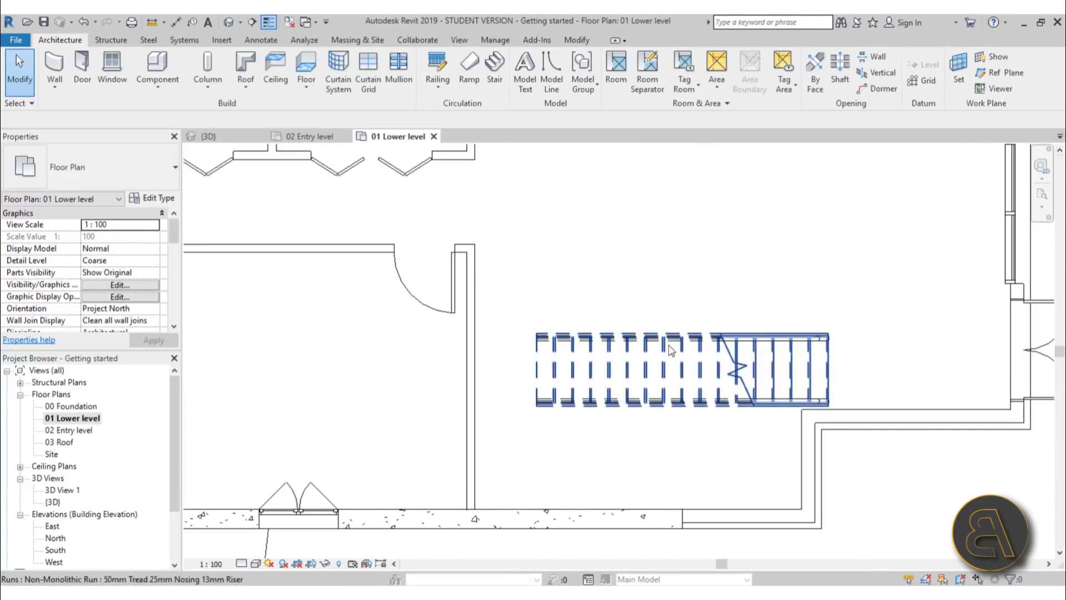
scroll(670, 355, up, 5)
scroll(662, 481, down, 5)
middle_drag(528, 340, 564, 357)
scroll(564, 357, up, 2)
middle_drag(500, 333, 639, 301)
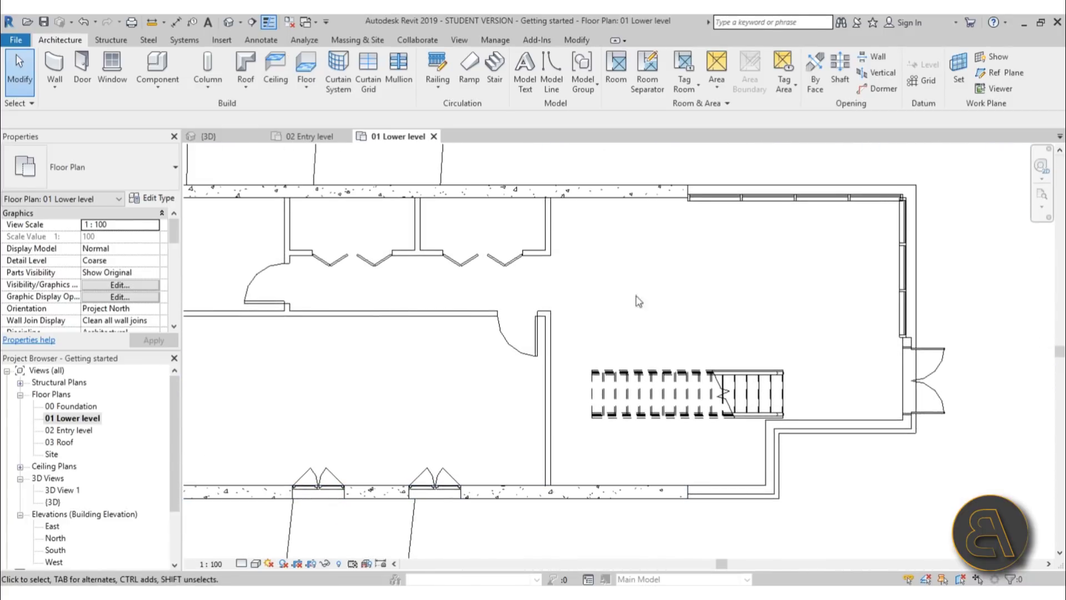
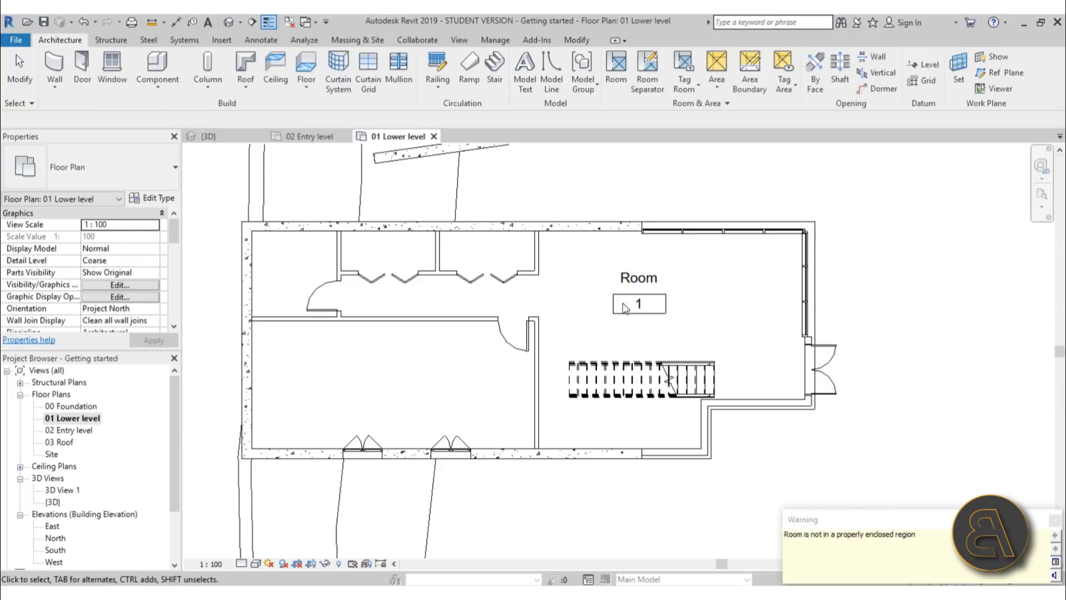
Delete the room tag above the stair and the room it belongs to from the lower level plan
click(613, 325)
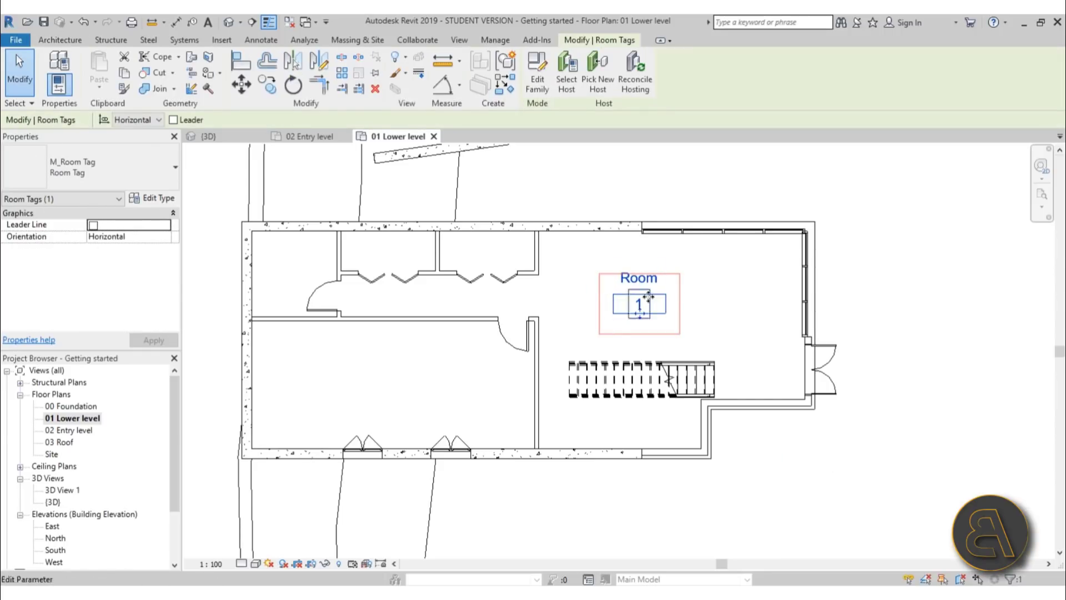
key(Delete)
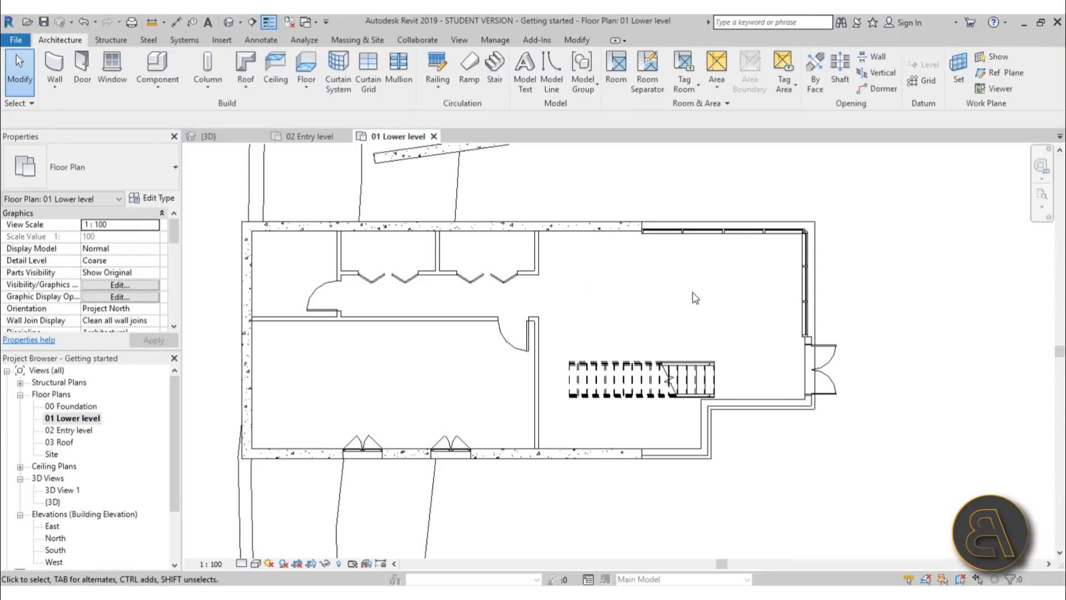
click(654, 297)
key(Delete)
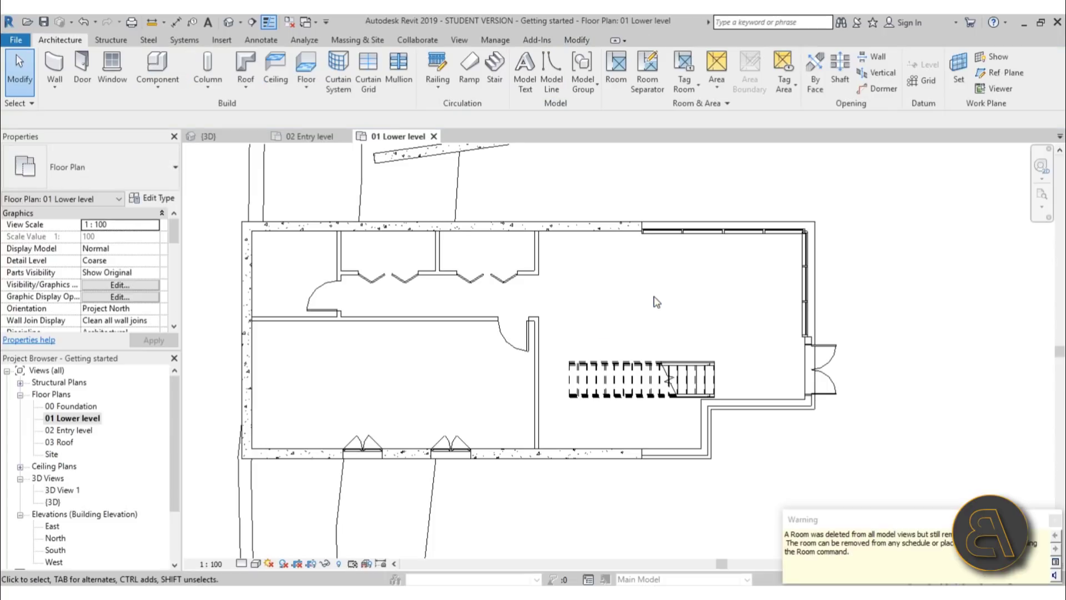
Turn on Room Bounding for the three concrete retaining walls enclosing the lower level
click(624, 306)
click(597, 225)
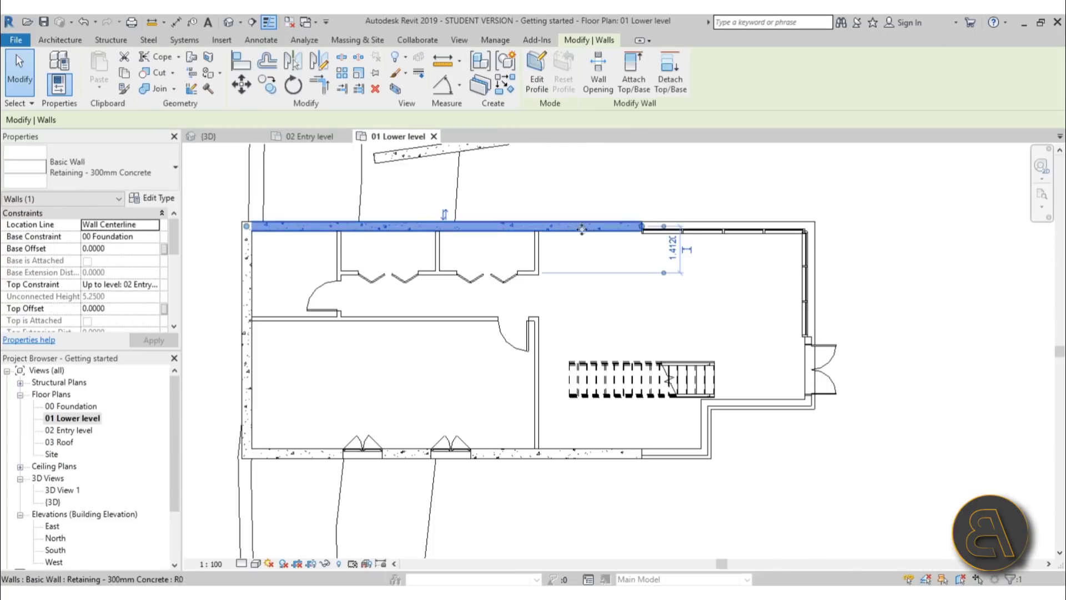
scroll(177, 257, down, 1)
scroll(177, 258, down, 2)
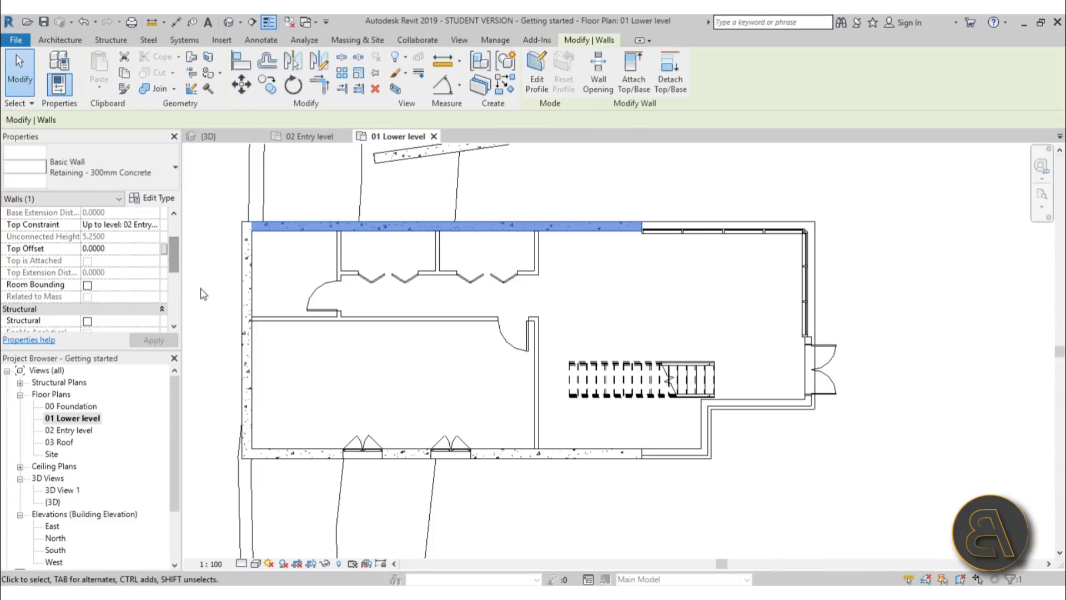
click(376, 224)
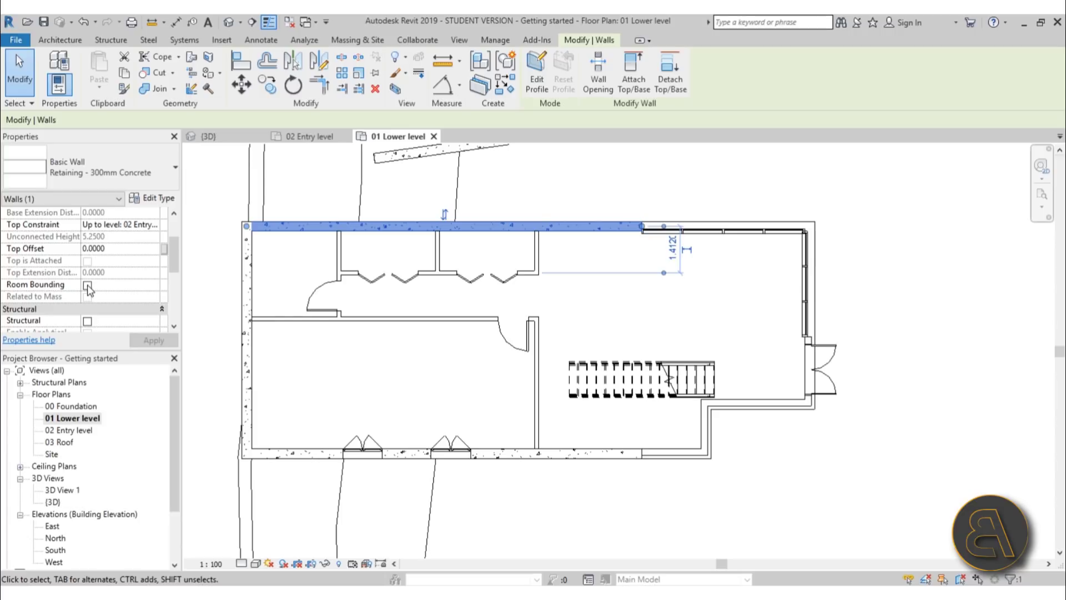
scroll(87, 289, down, 1)
scroll(628, 282, up, 1)
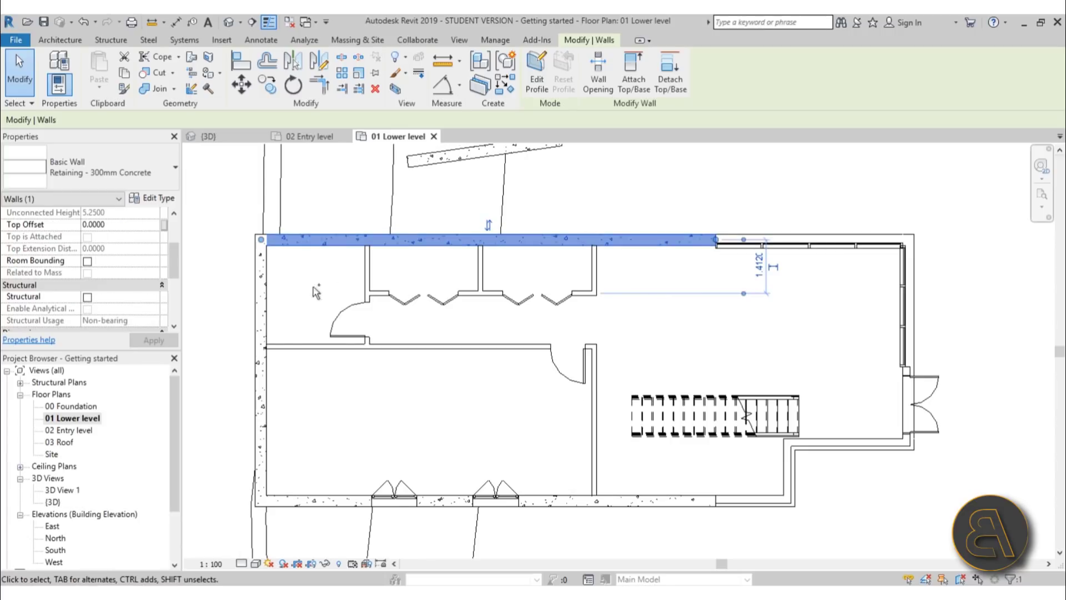
ctrl+click(261, 302)
ctrl+click(714, 497)
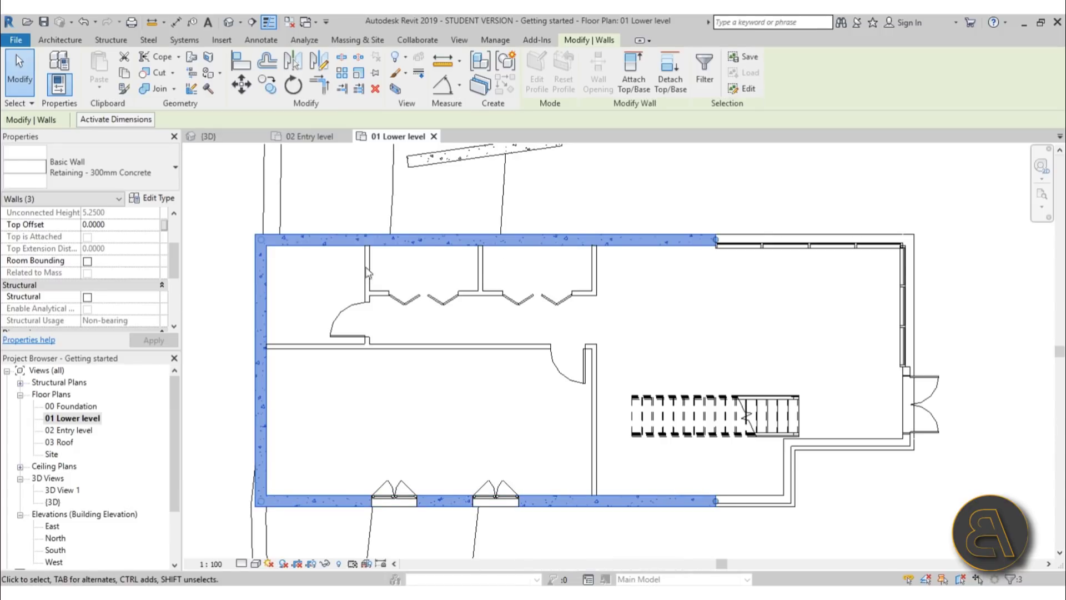
click(87, 261)
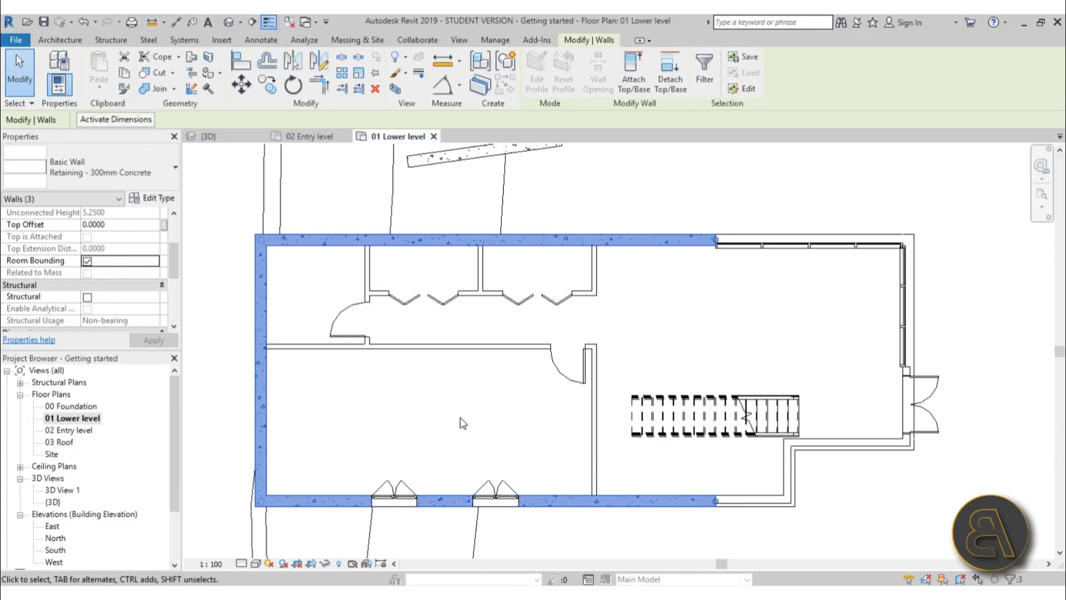
click(489, 418)
Check the Room Bounding setting of the upper retaining wall, the two storefront curtain walls and the generic 200mm exterior walls
click(655, 240)
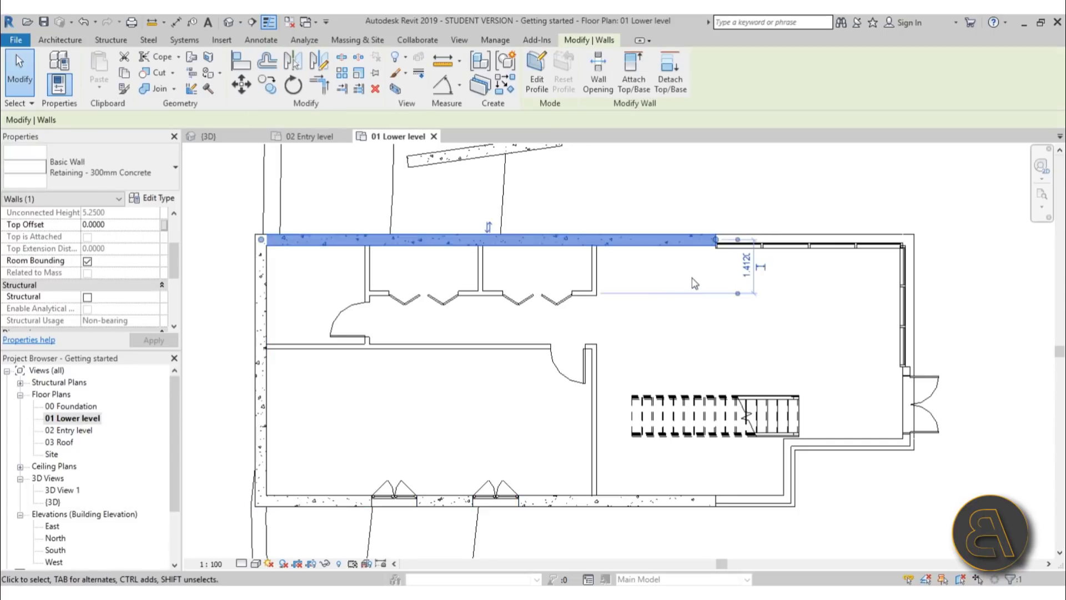
key(Escape)
click(784, 247)
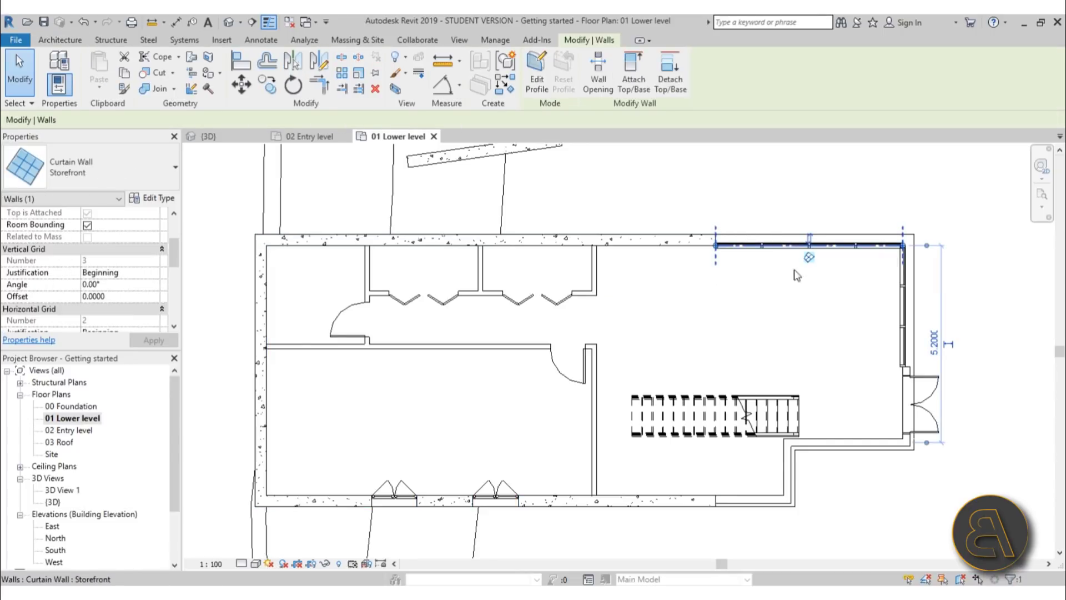
click(902, 306)
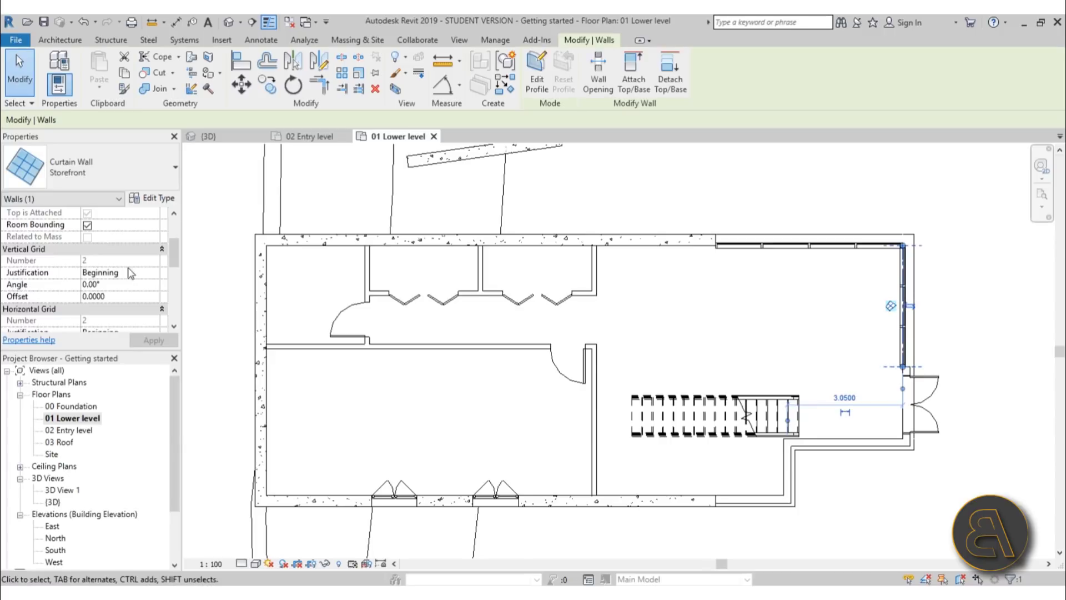
key(Escape)
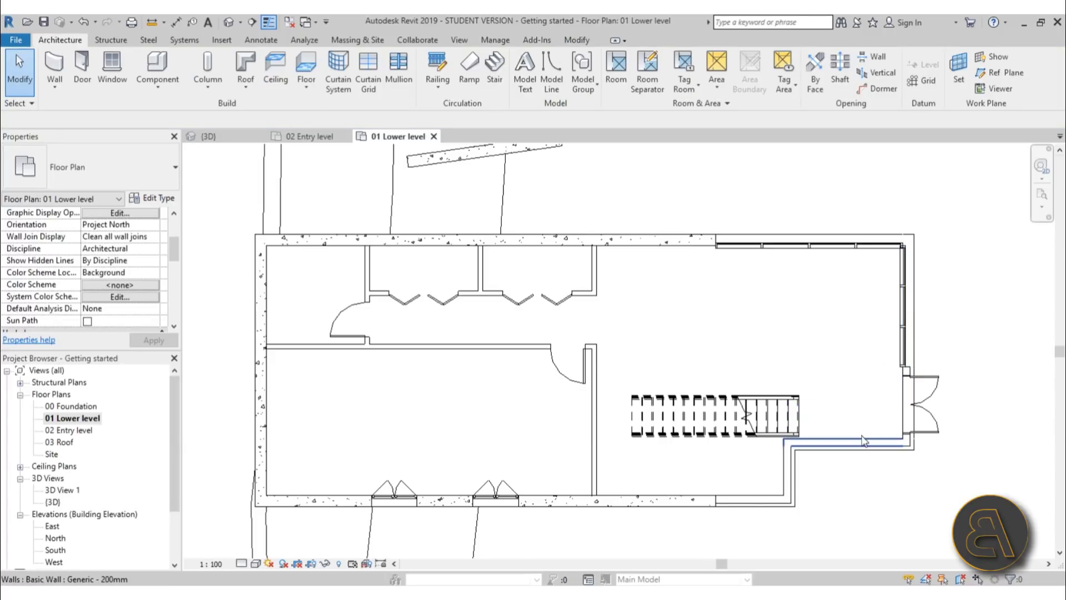
click(841, 441)
click(788, 472)
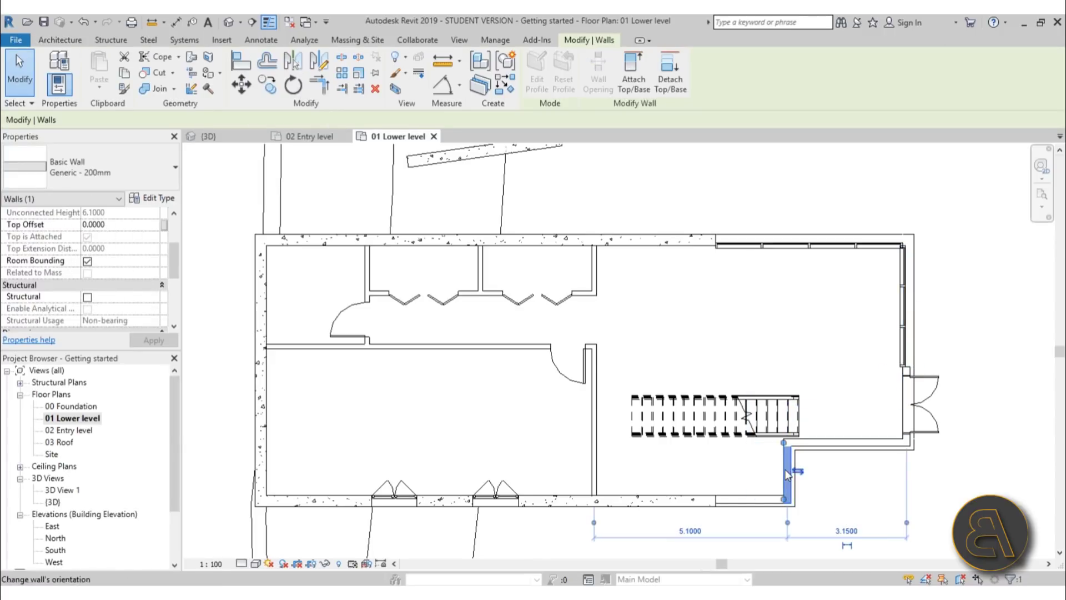
click(744, 498)
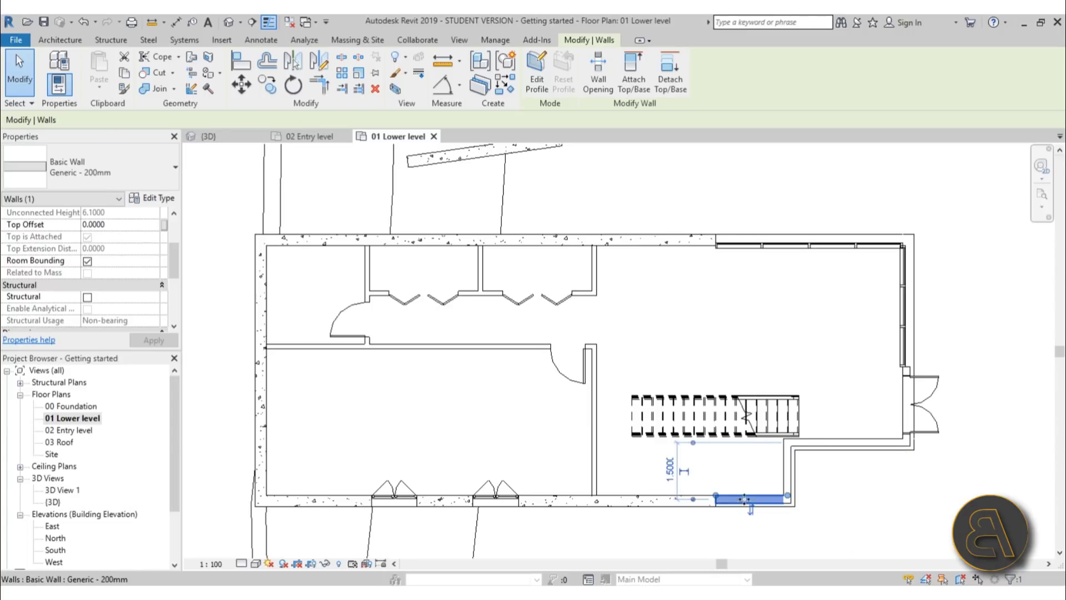
click(478, 388)
Place tagged rooms in the open stair area, the large room beside it and the small corner room
middle_drag(717, 316, 645, 319)
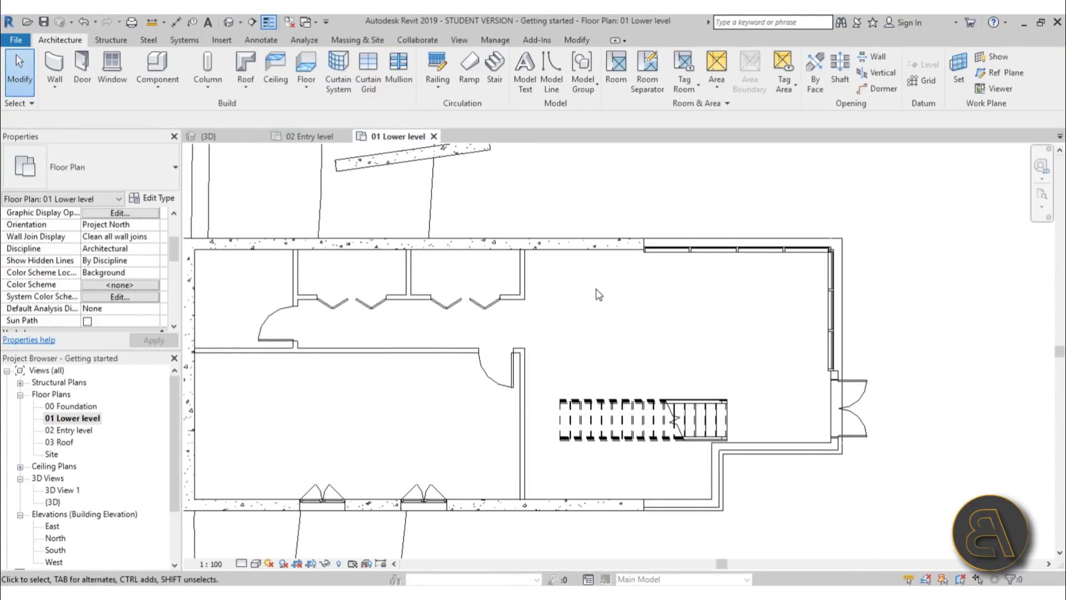
scroll(599, 294, down, 1)
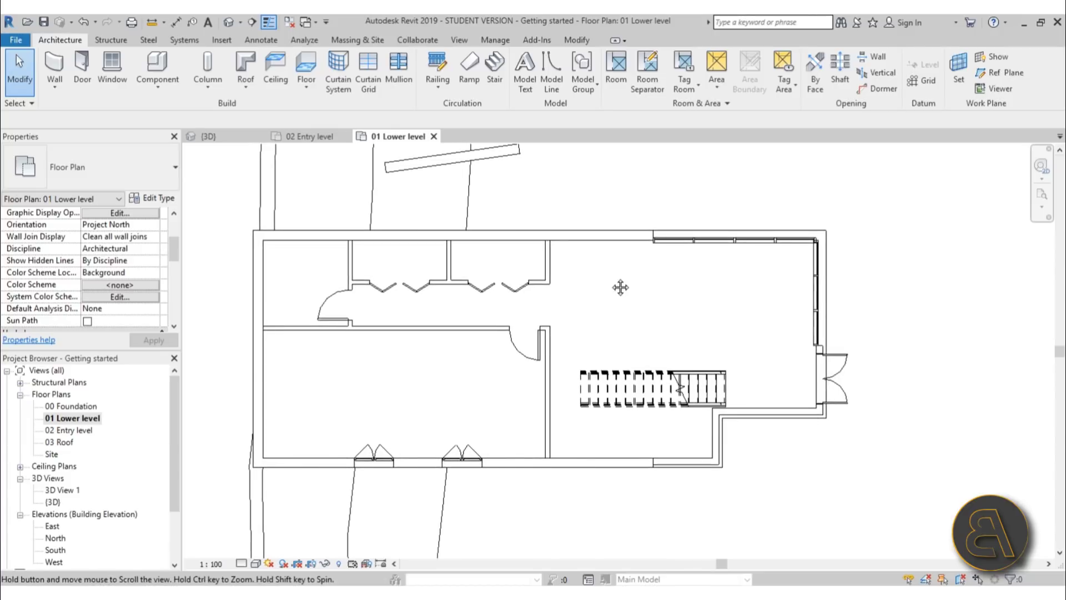
click(617, 75)
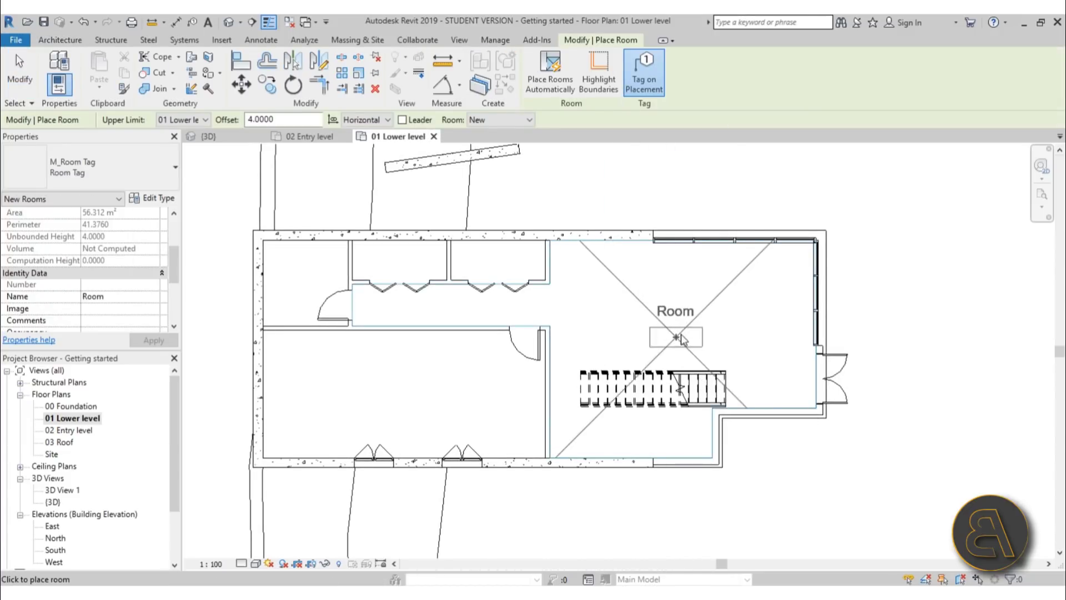
click(667, 337)
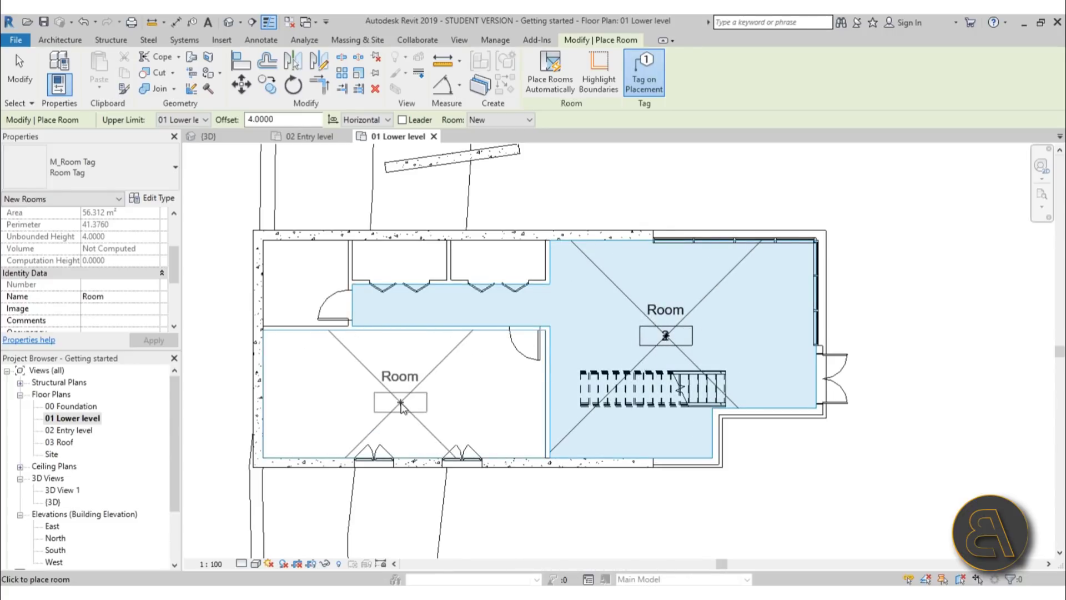
click(400, 402)
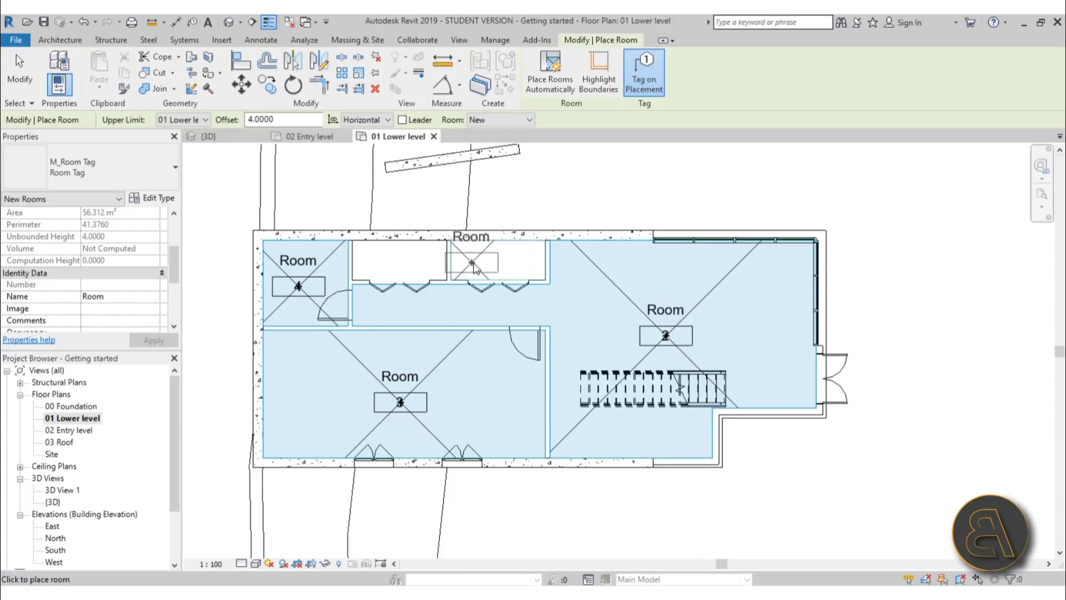
key(Escape)
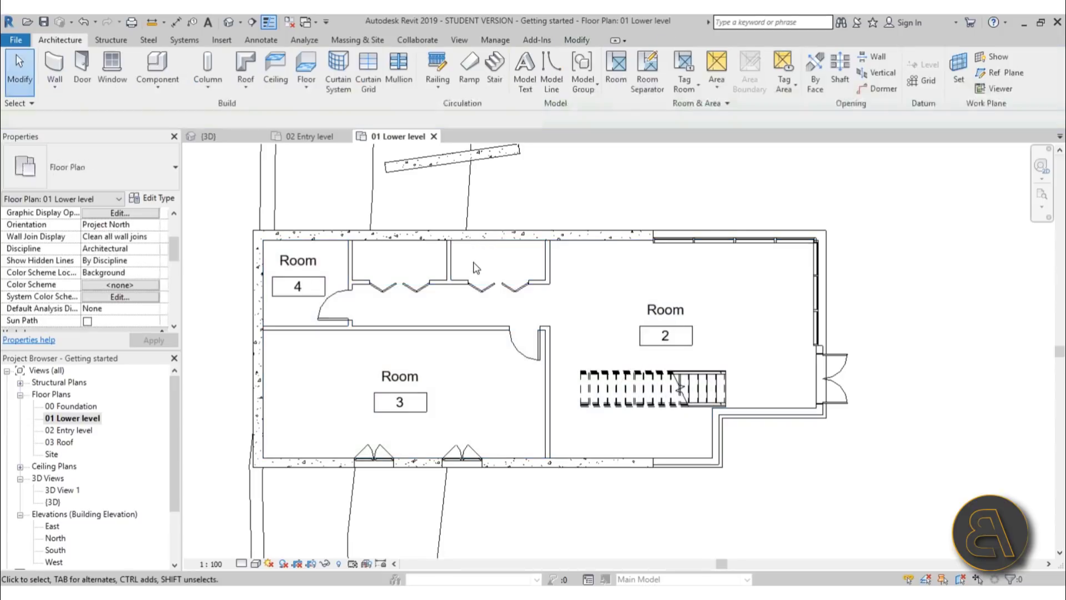
Turn off Room Bounding for the short partition between the two closets
click(449, 266)
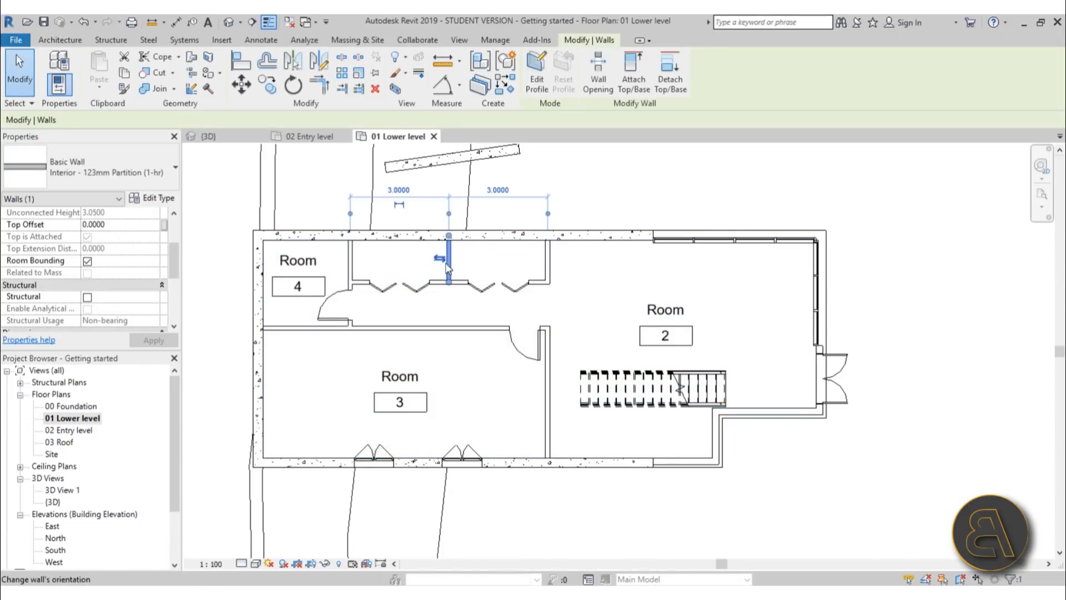
click(87, 261)
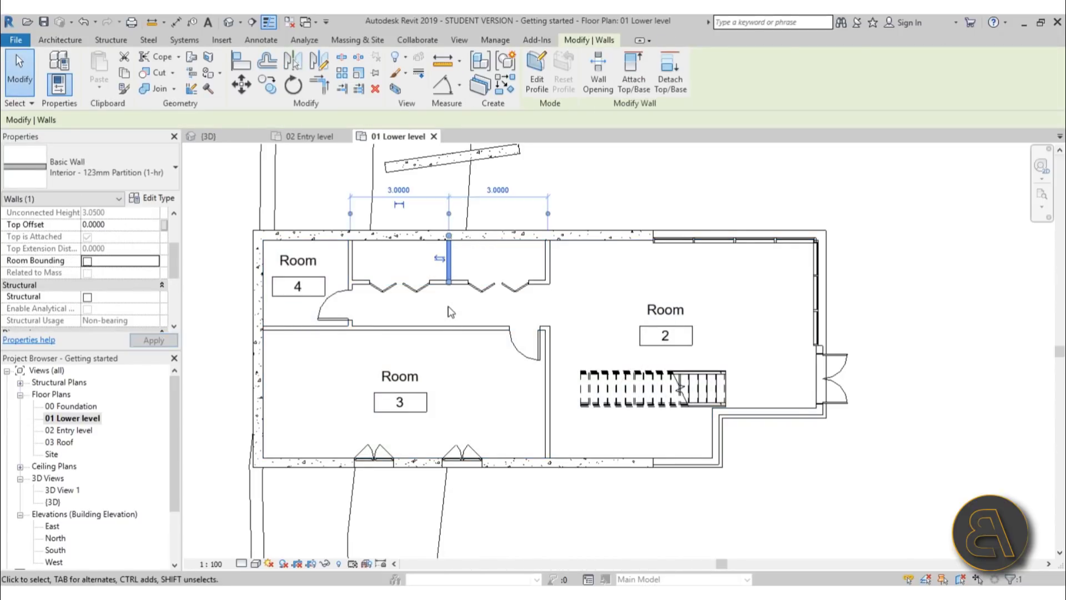
key(Escape)
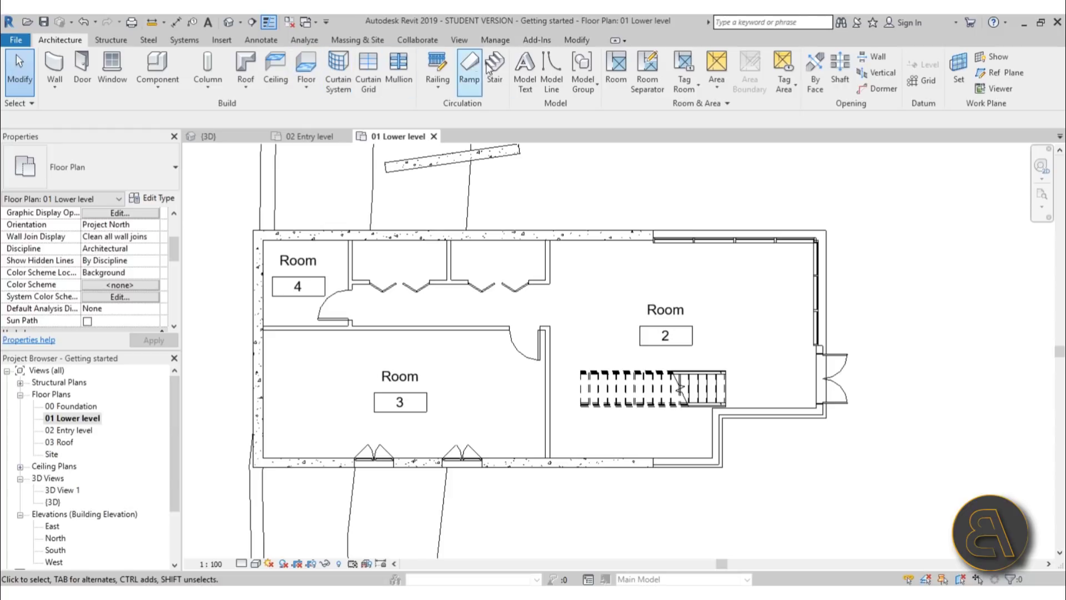
Place one tagged room covering both closets
click(617, 70)
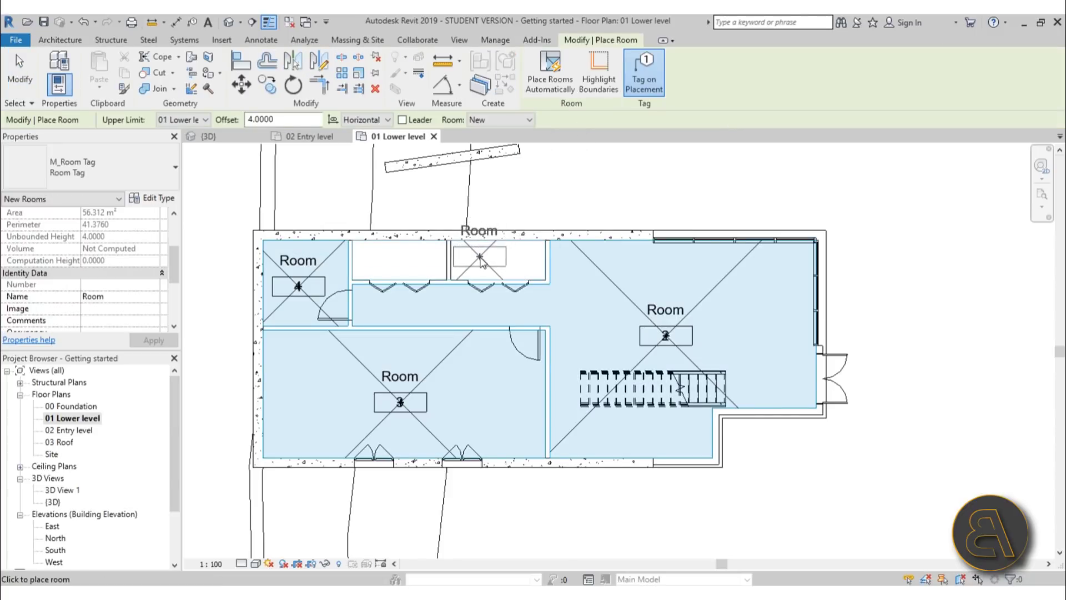
click(482, 254)
scroll(516, 272, up, 3)
key(Escape)
key(Escape)
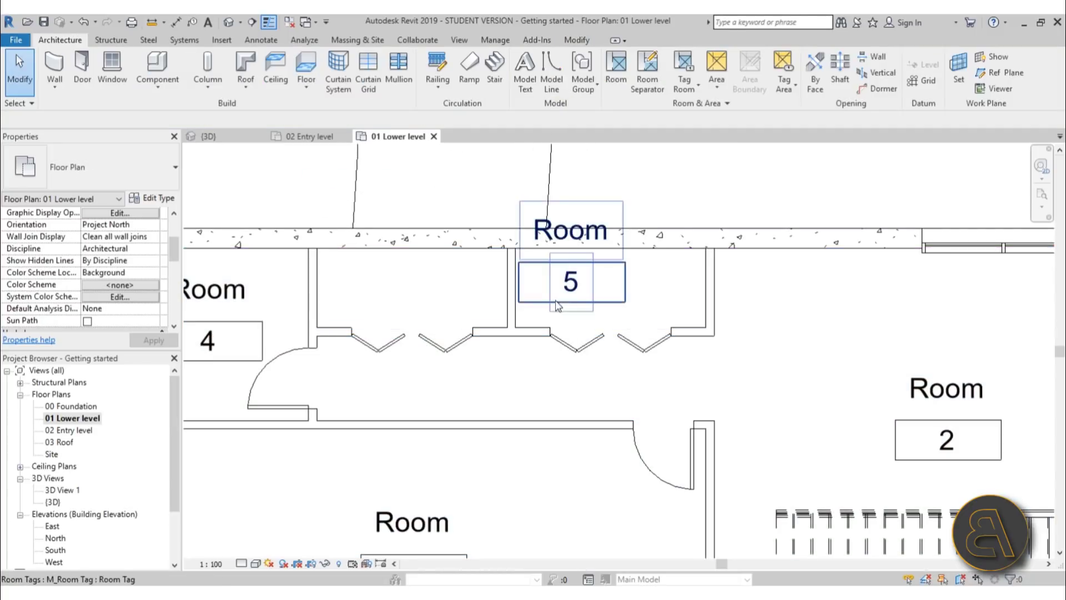
Move the closet room's tag to the middle of the room, over the dividing partition
click(495, 317)
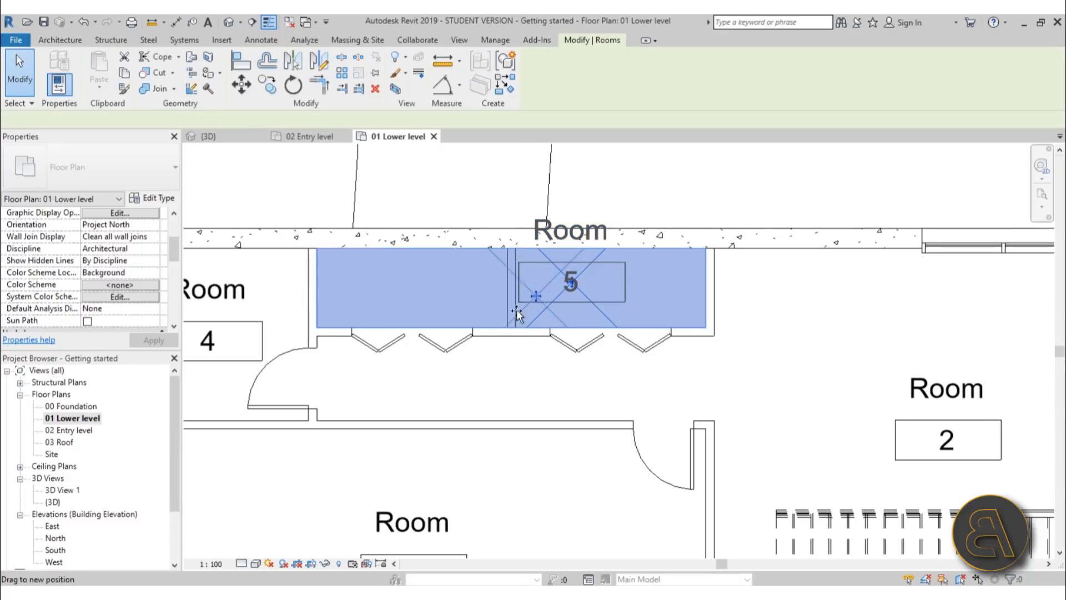
click(568, 299)
drag(569, 300, 521, 325)
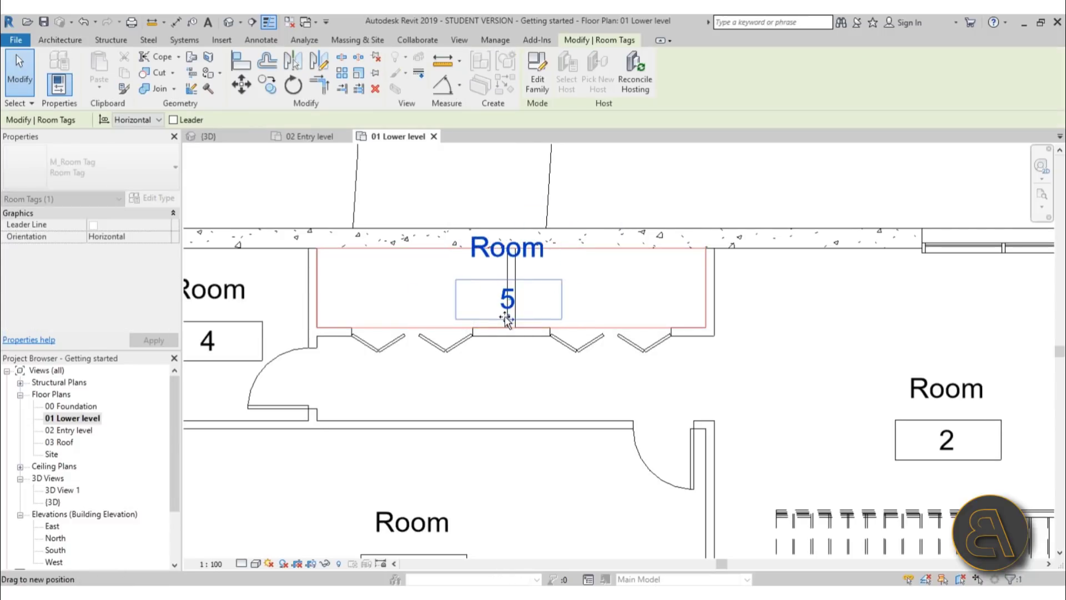
key(Escape)
Inspect the extent of the room around the stair and open its tag's name for editing
scroll(434, 283, down, 4)
scroll(594, 322, up, 3)
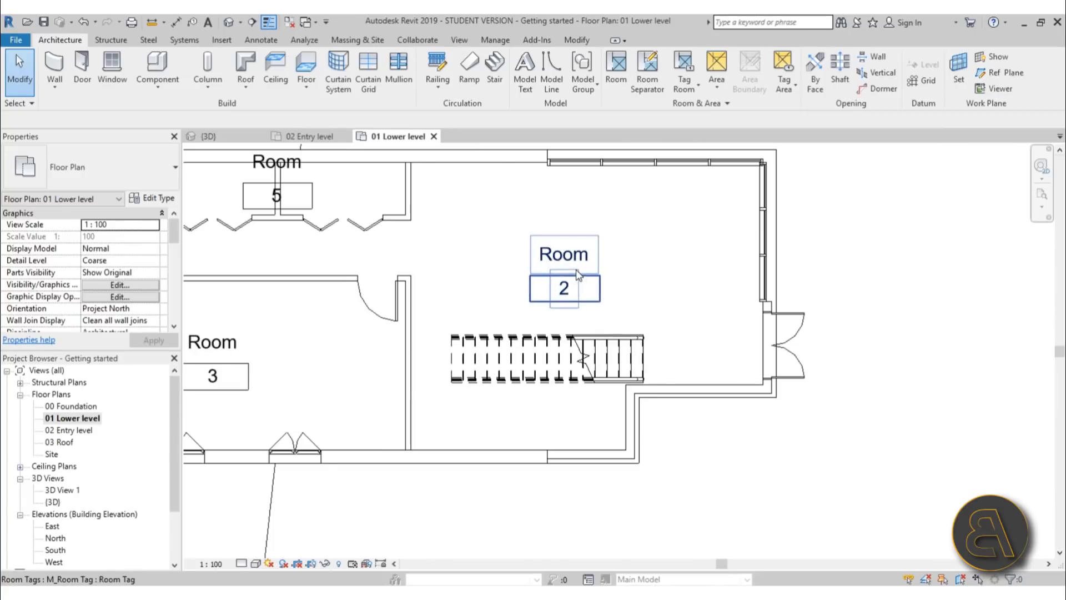
click(564, 289)
scroll(628, 289, down, 3)
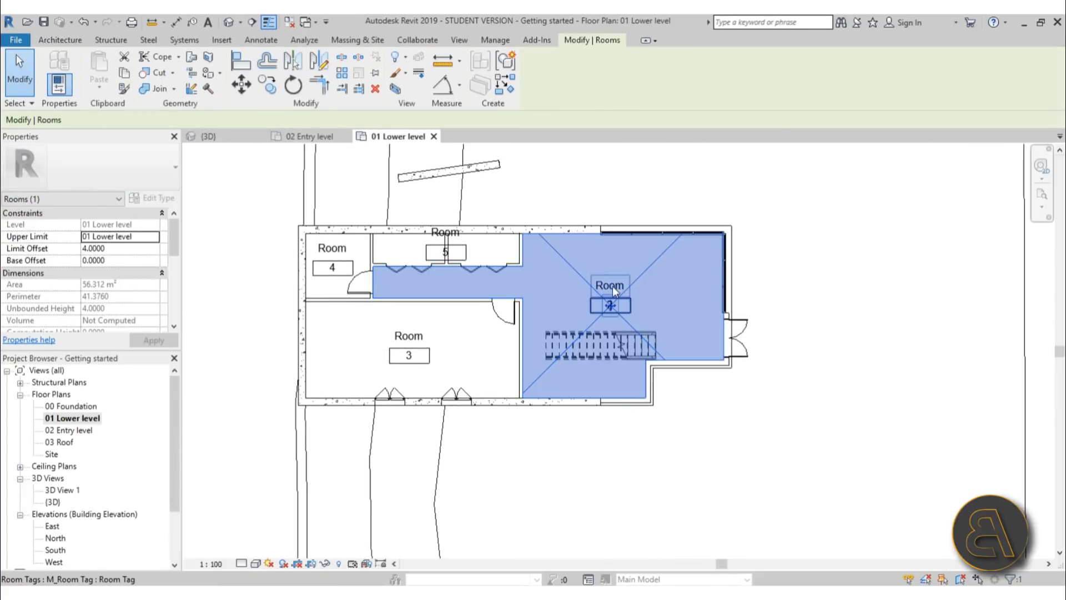
click(612, 286)
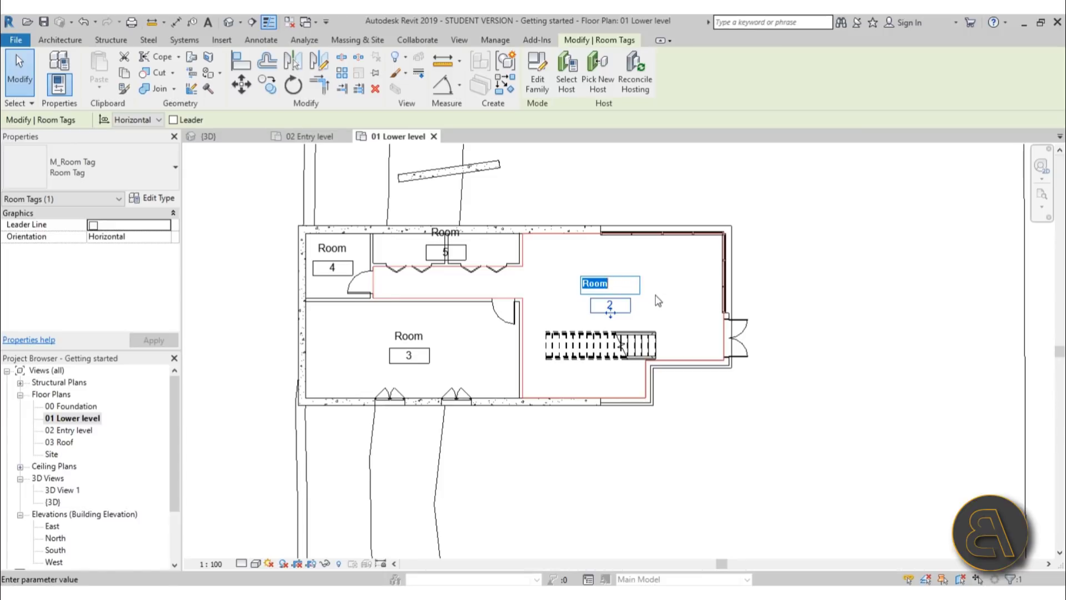
click(657, 300)
click(696, 339)
click(624, 330)
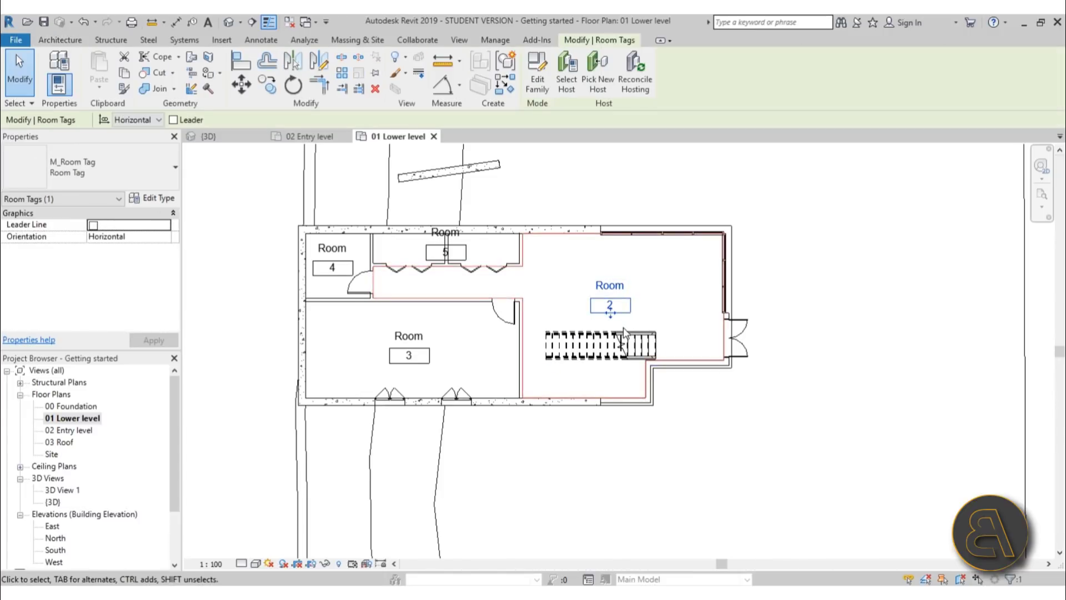
key(Escape)
Review the stair-area room's constraints and identity data, and check its name field in the tag
click(639, 272)
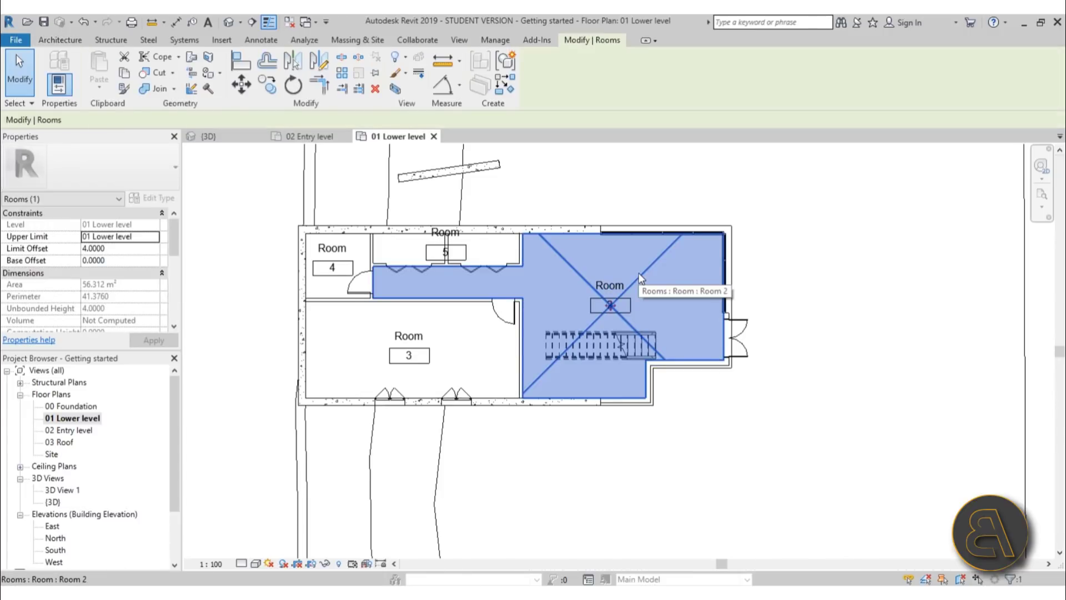
scroll(83, 266, down, 5)
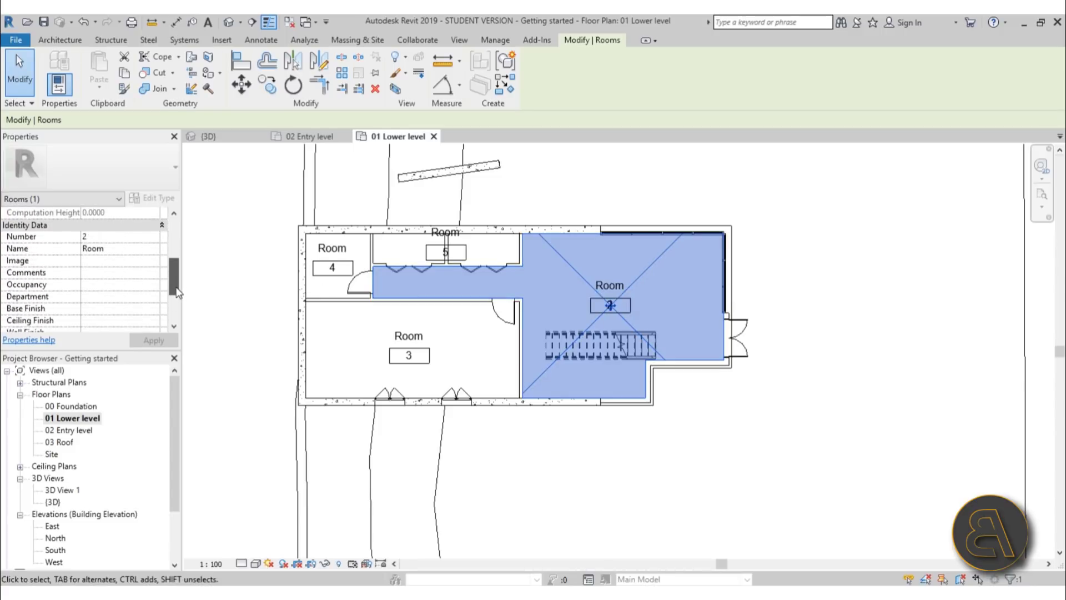
key(Escape)
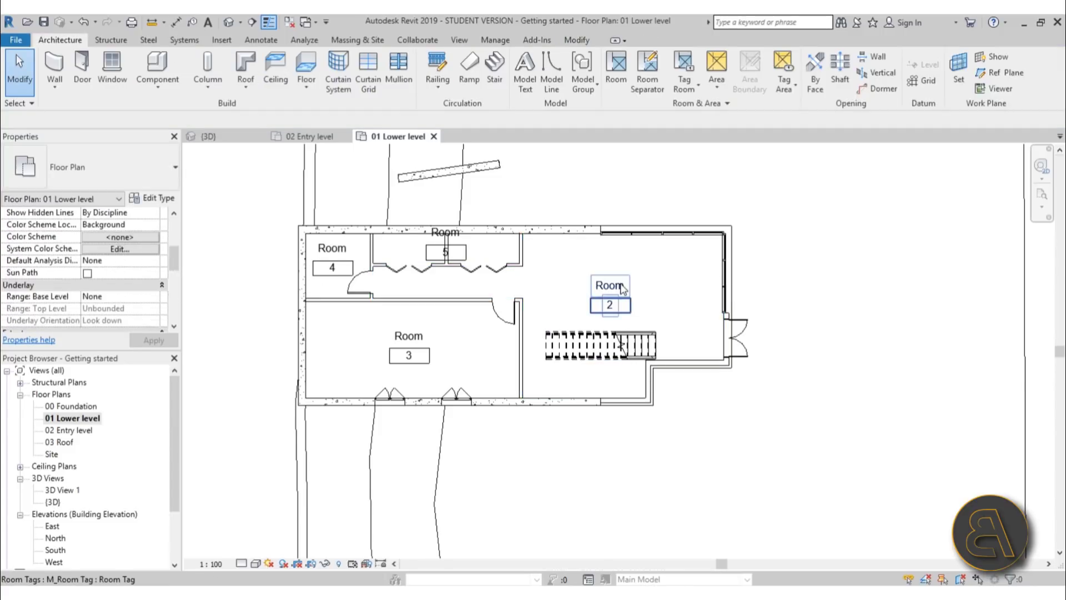
click(622, 297)
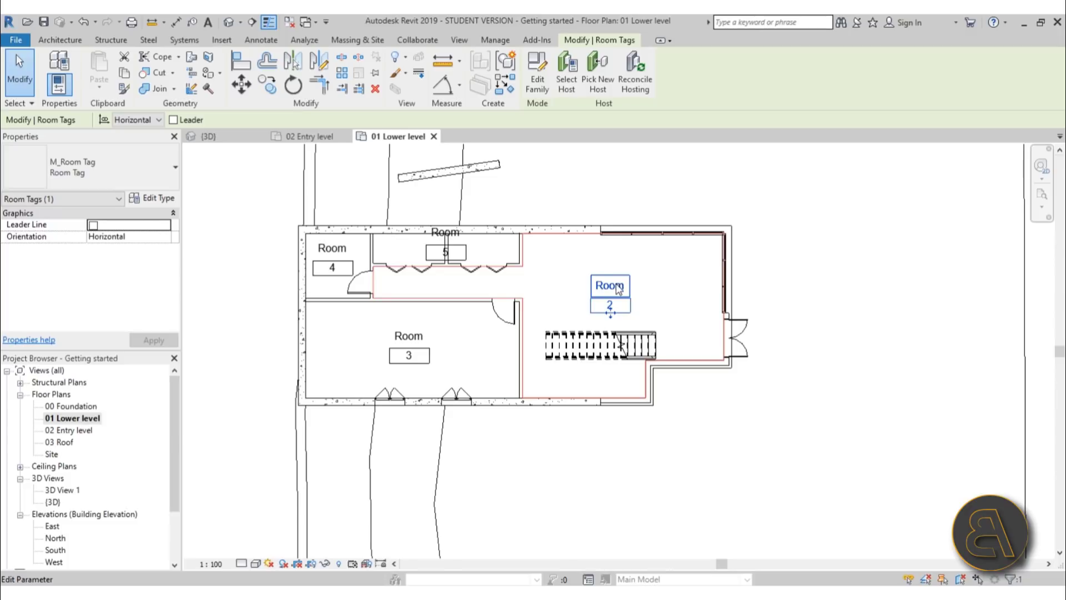
click(618, 287)
click(557, 269)
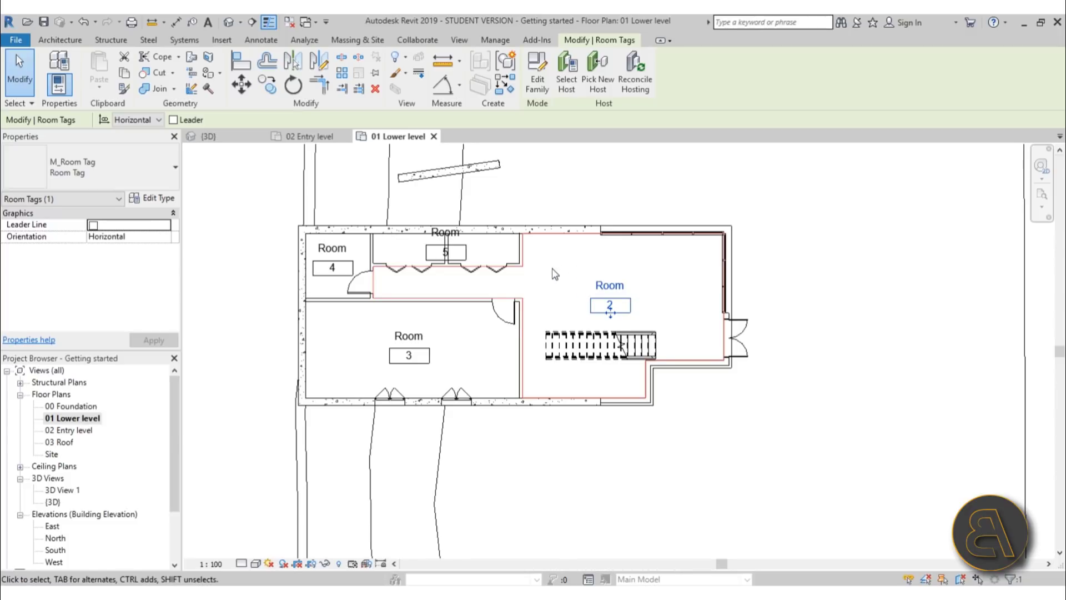
key(Escape)
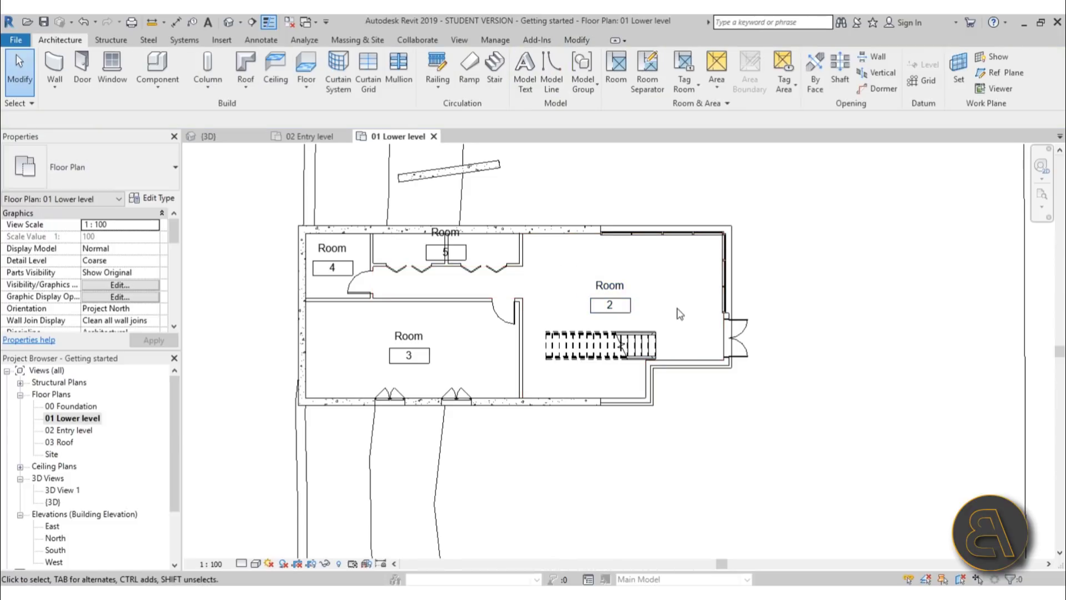
Rename the room around the stair, number 2, as "Living room"
click(651, 274)
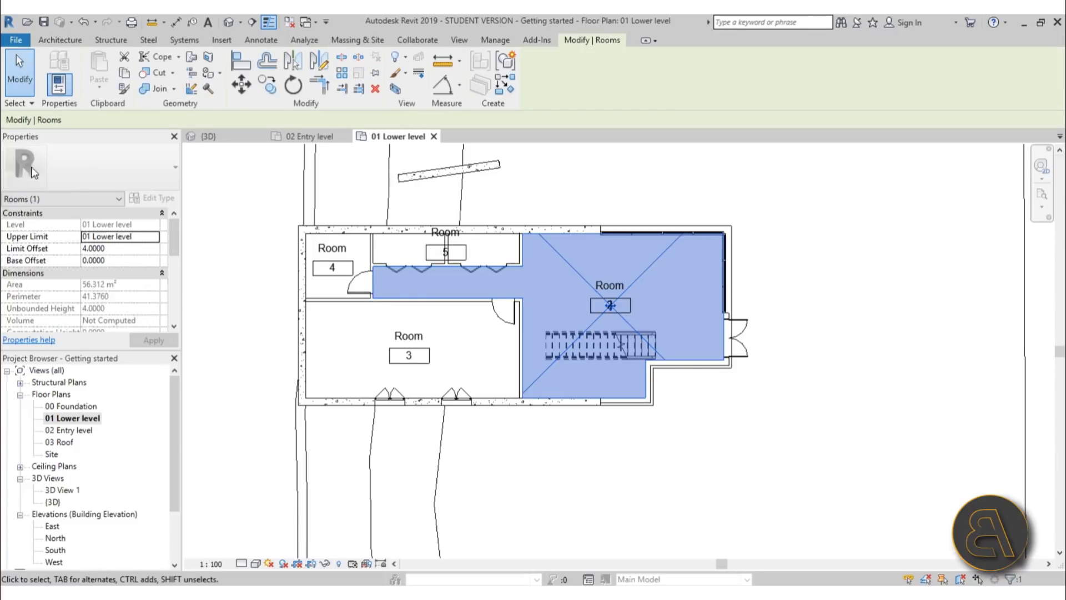
drag(174, 235, 173, 249)
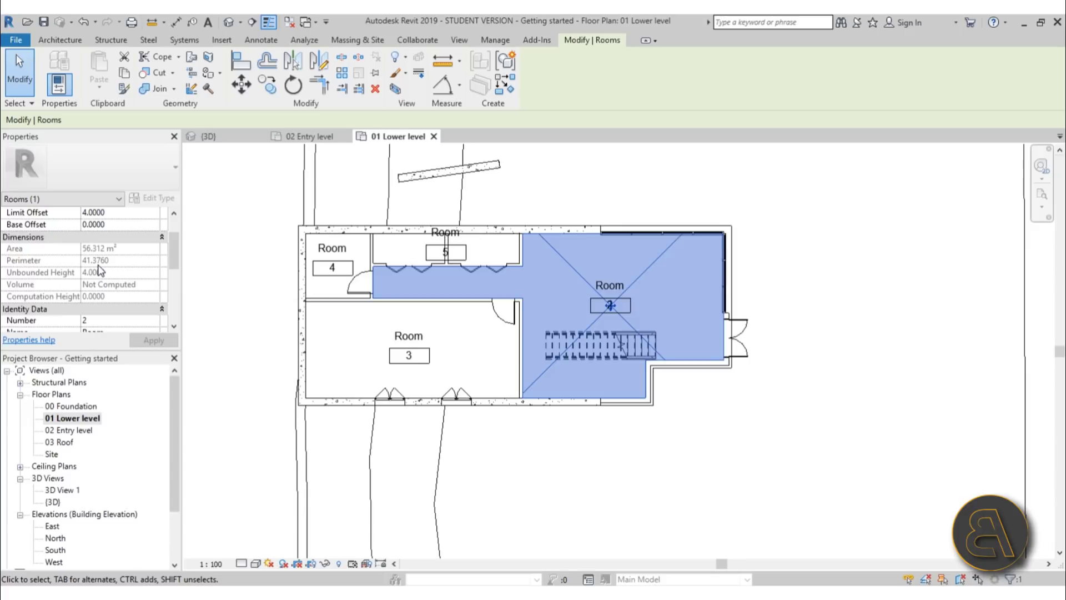
scroll(150, 270, down, 3)
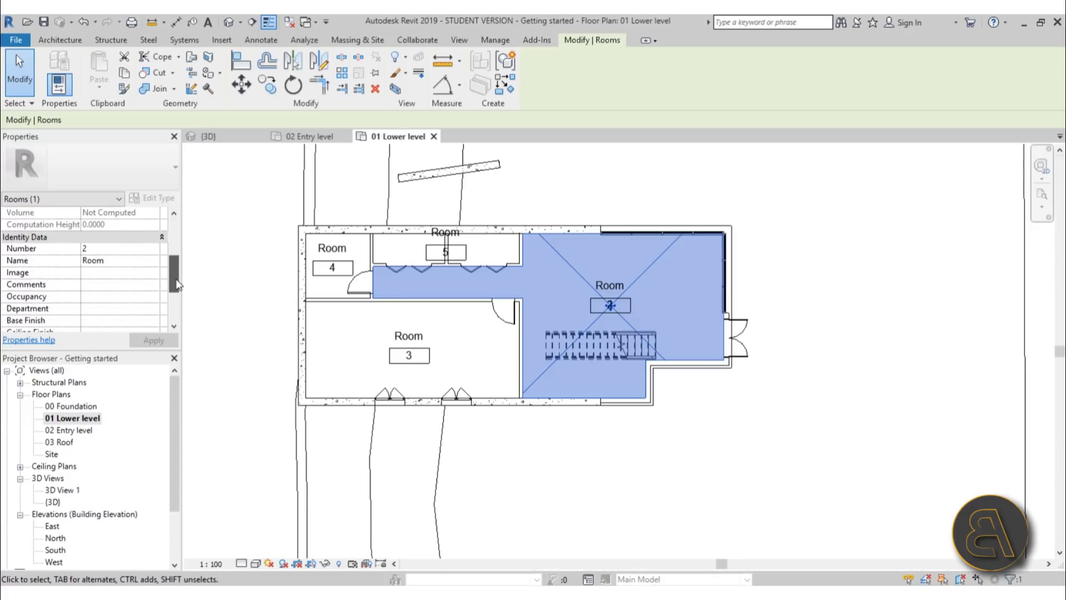
click(112, 261)
text(Living r)
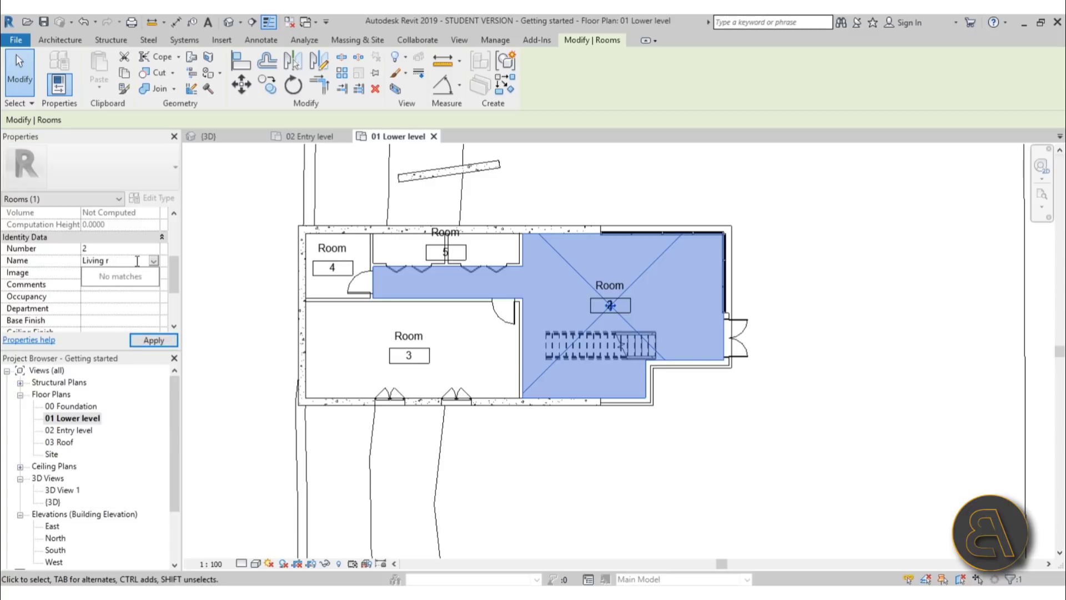
text(oom)
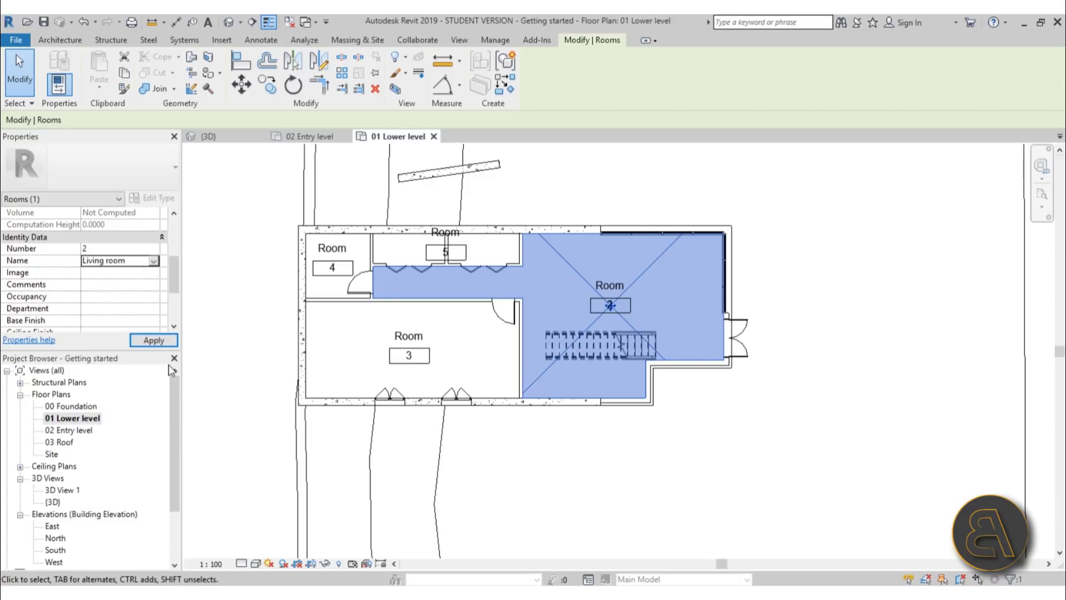
click(156, 340)
click(583, 426)
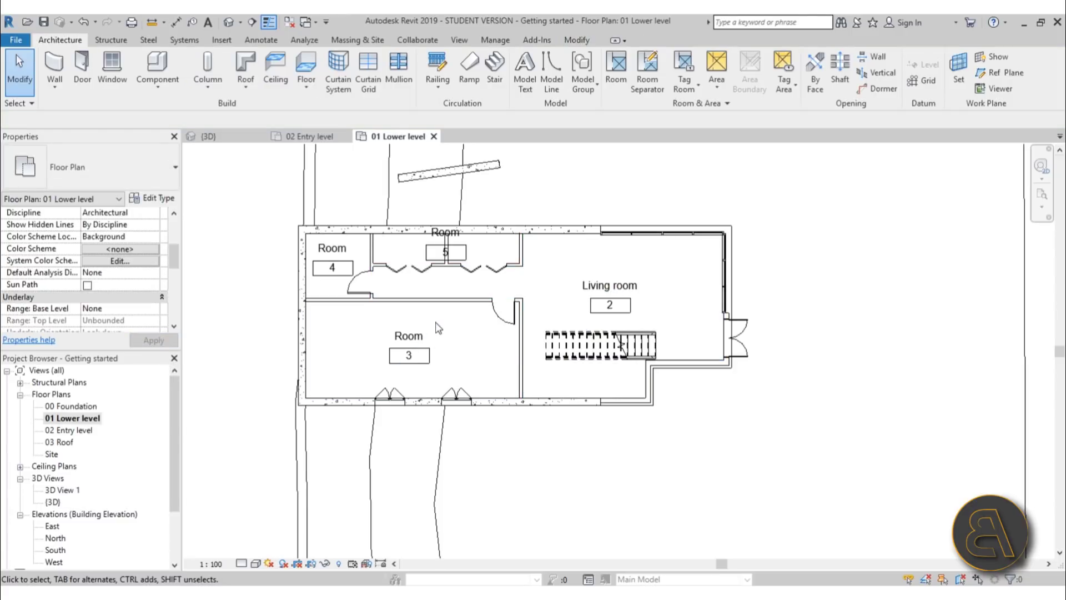
Rename the small corner room, number 4, as "WC"
click(358, 256)
click(134, 259)
text(W)
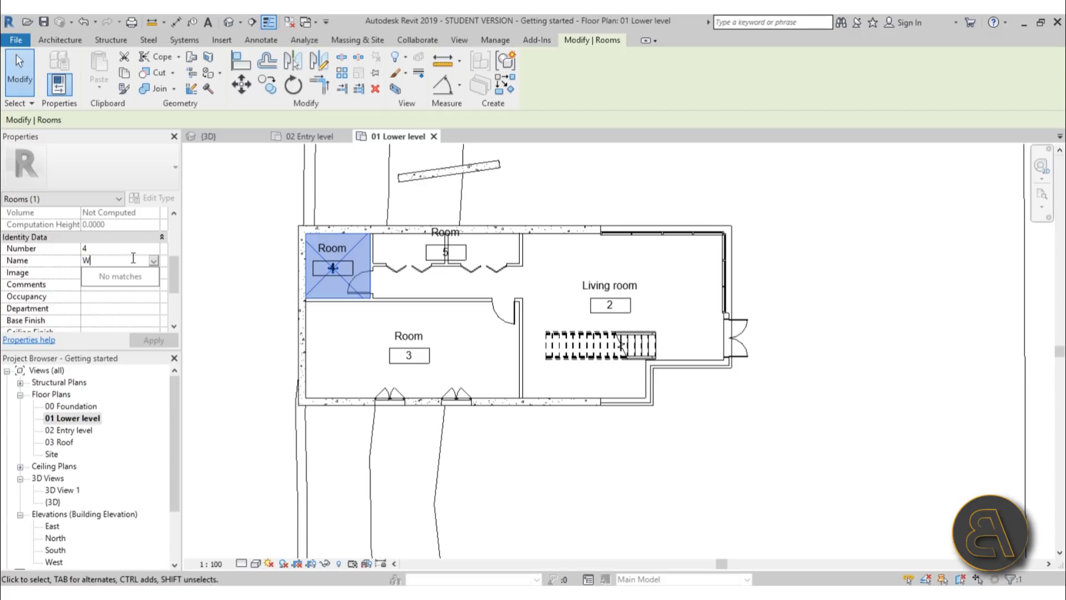
text(C)
click(154, 340)
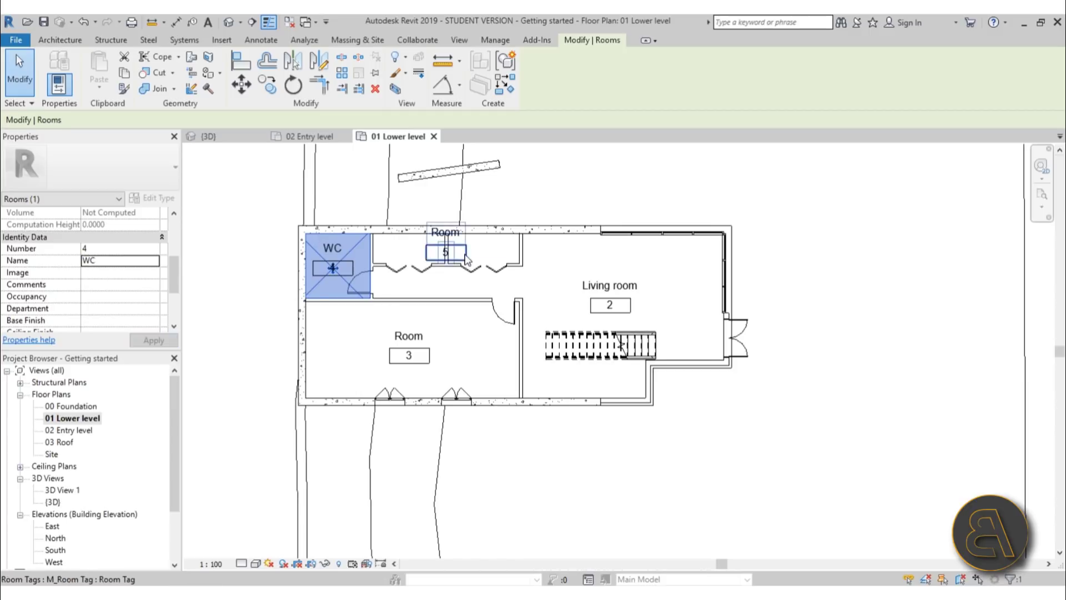
Rename the closet room, number 5, as "storage"
click(464, 255)
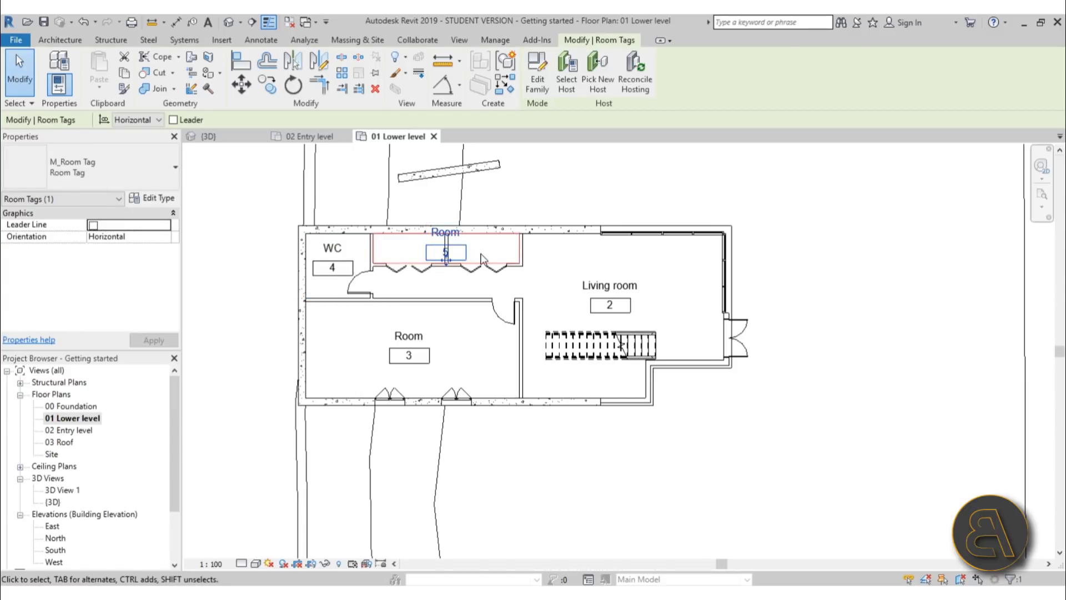
click(482, 246)
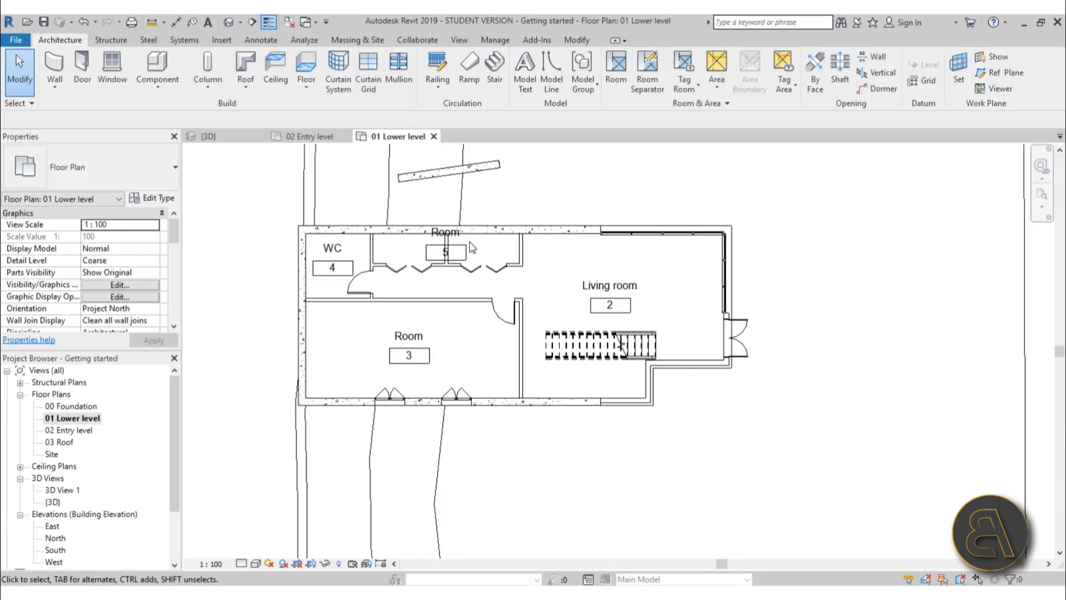
scroll(469, 247, up, 3)
click(450, 232)
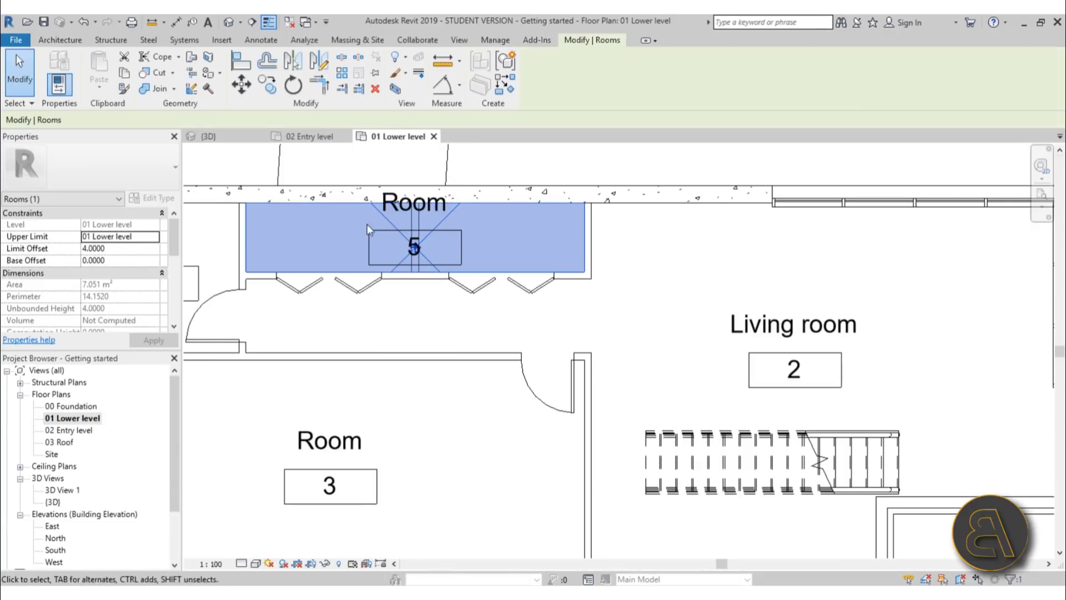
drag(174, 257, 175, 290)
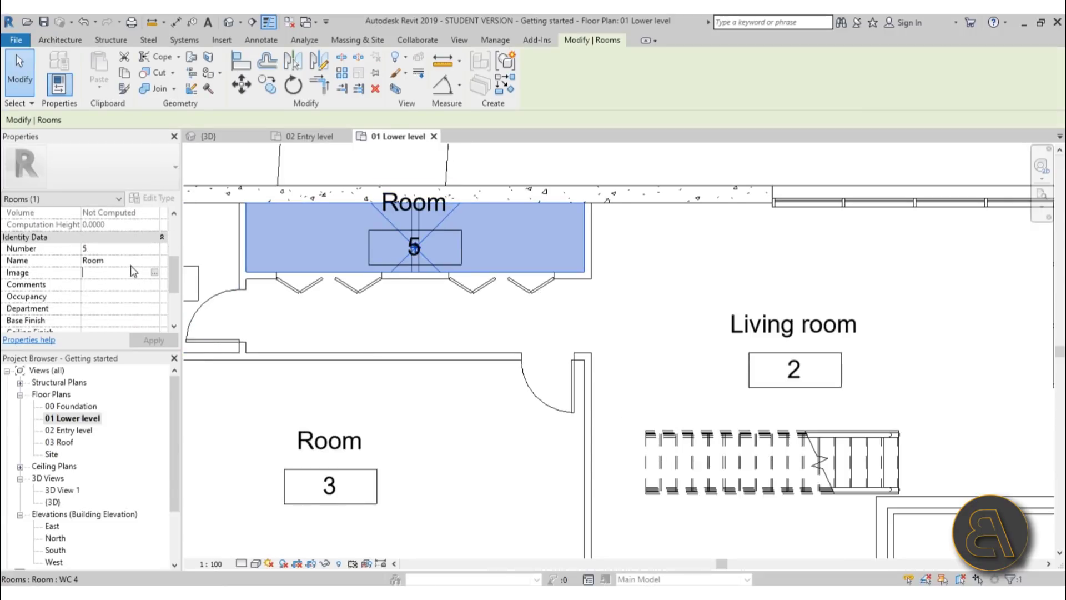
click(130, 261)
text(stor)
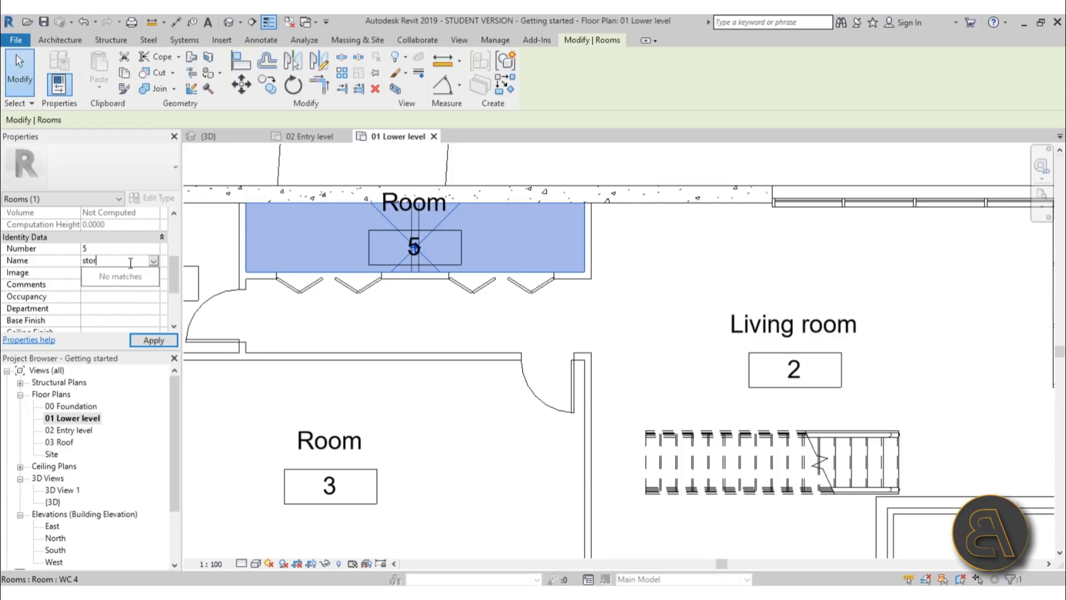
text(age)
key(Return)
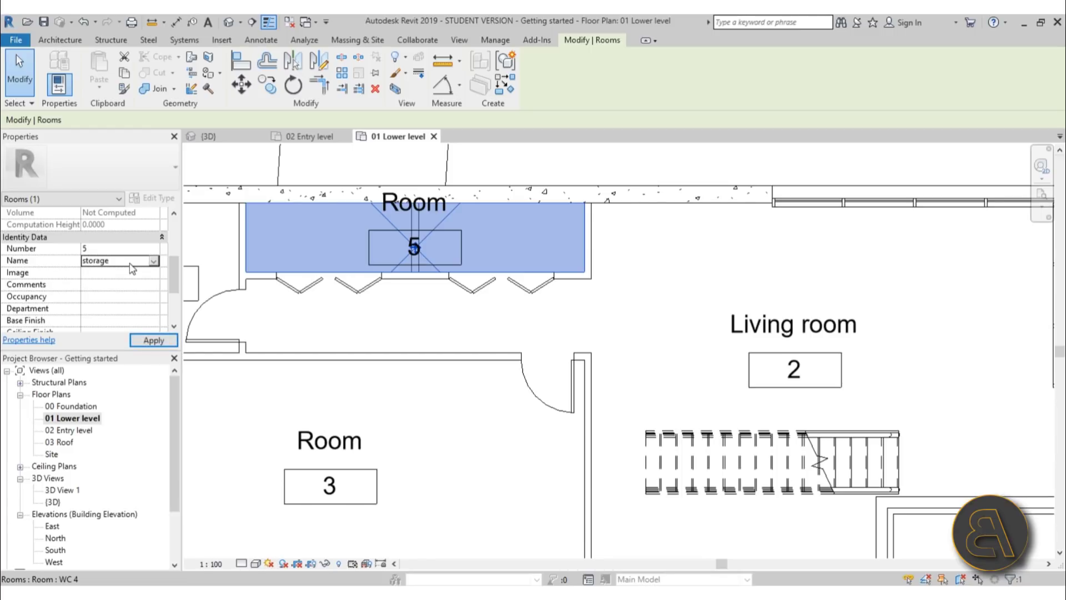
click(154, 341)
click(598, 310)
scroll(597, 309, down, 2)
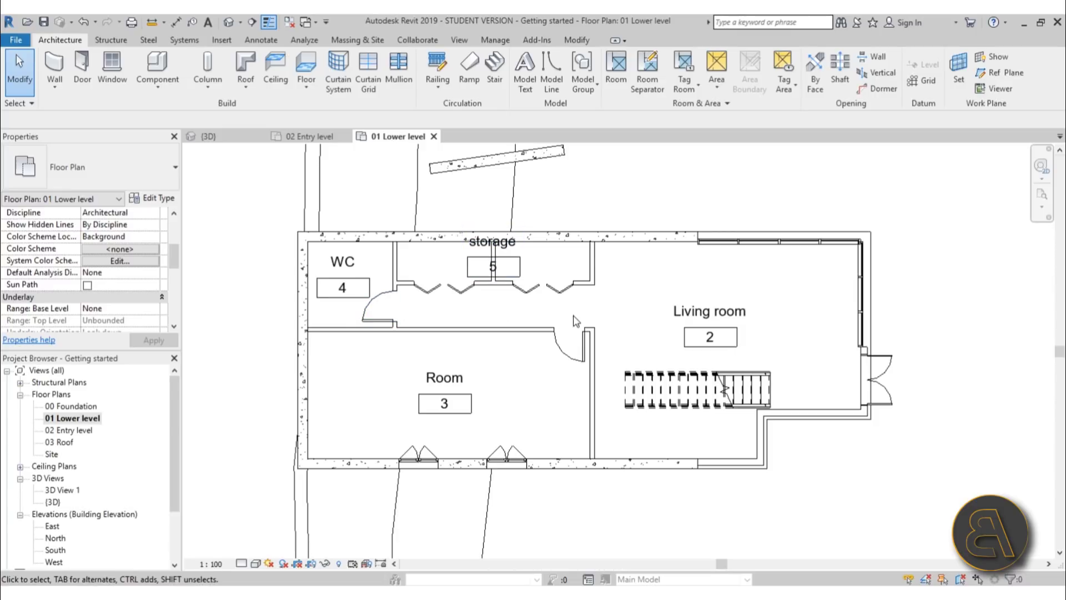
Draw a room separation line about 1.3 m long across the hallway opening, from the closet wall corner to the opposite wall corner
middle_drag(453, 314, 437, 307)
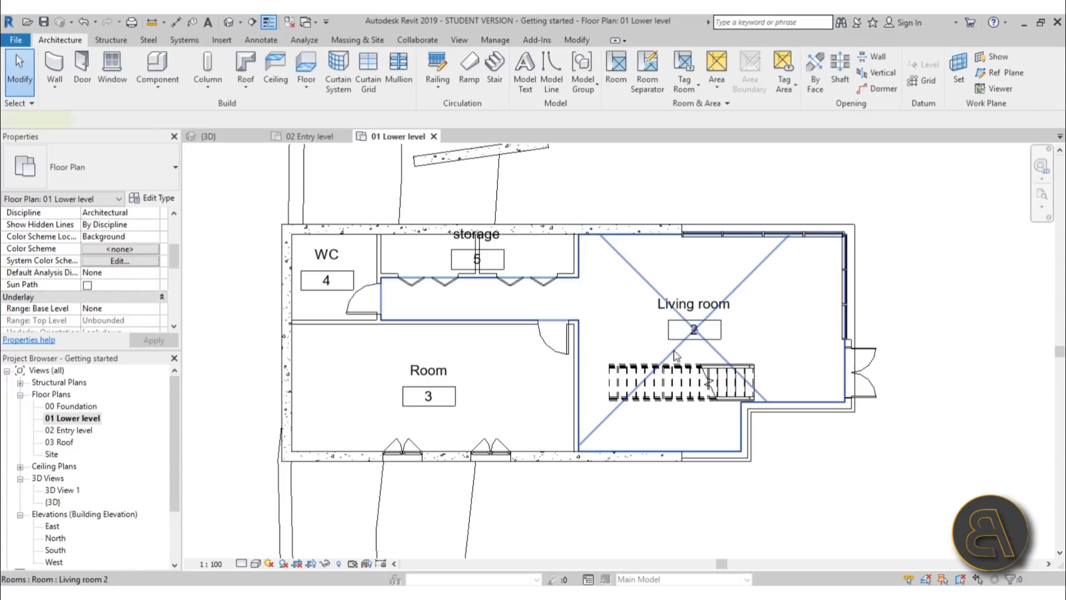
click(583, 300)
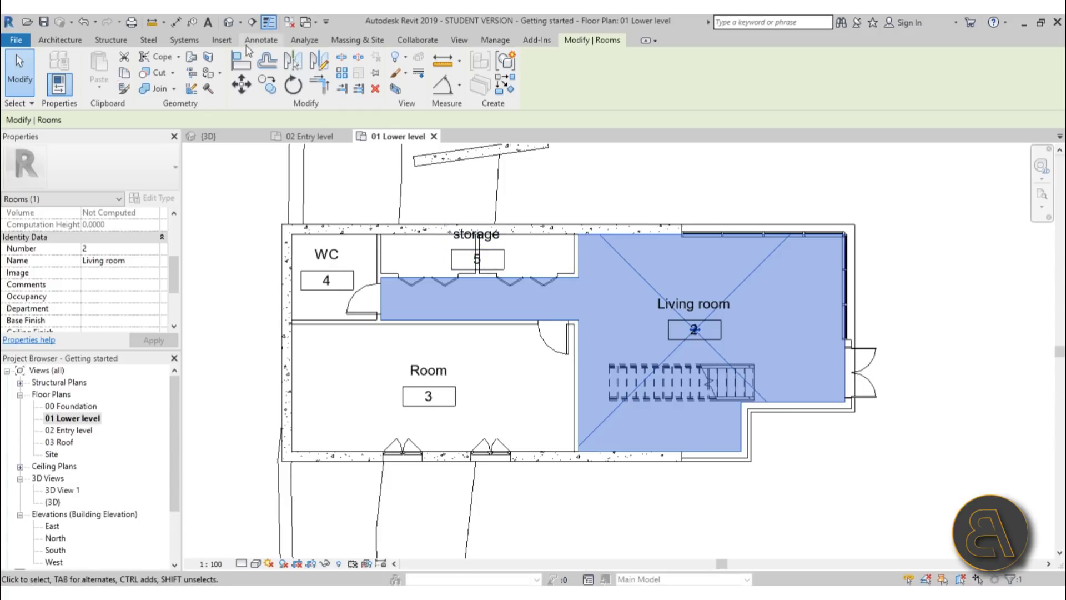
click(77, 43)
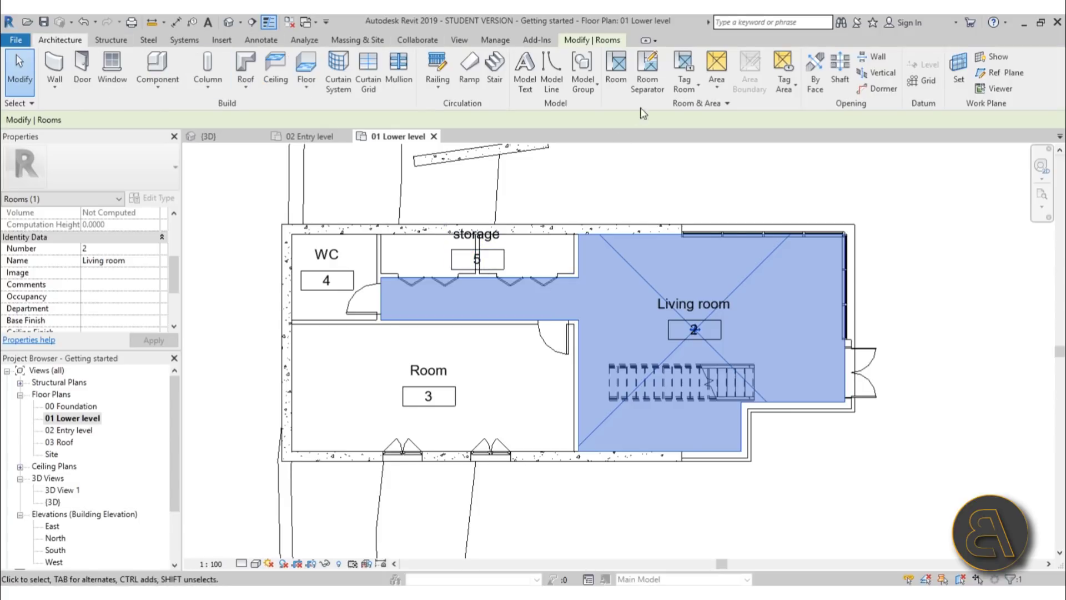
click(656, 91)
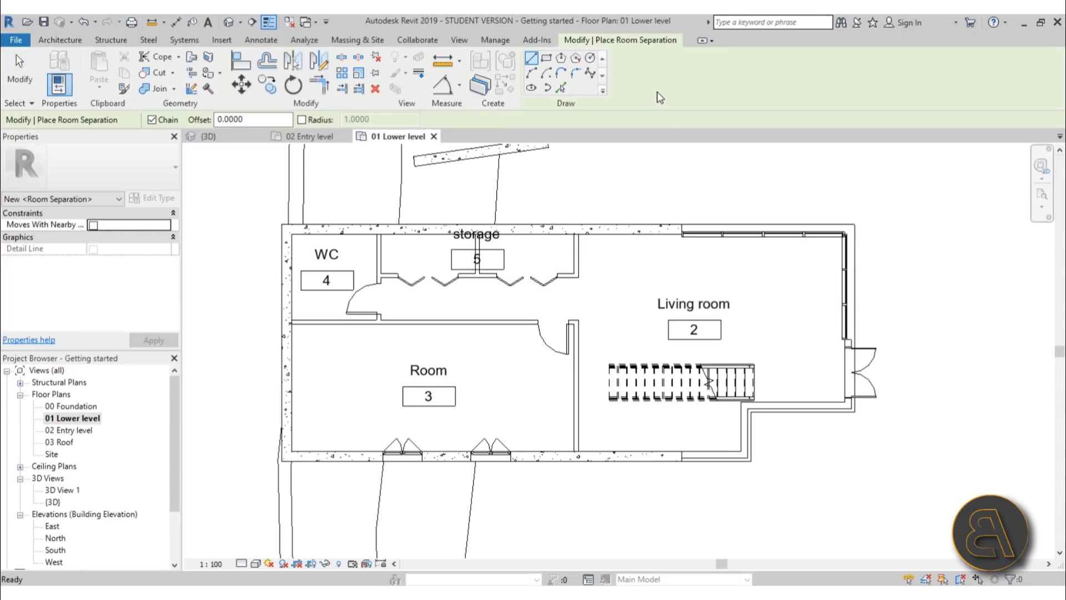
scroll(595, 265, up, 3)
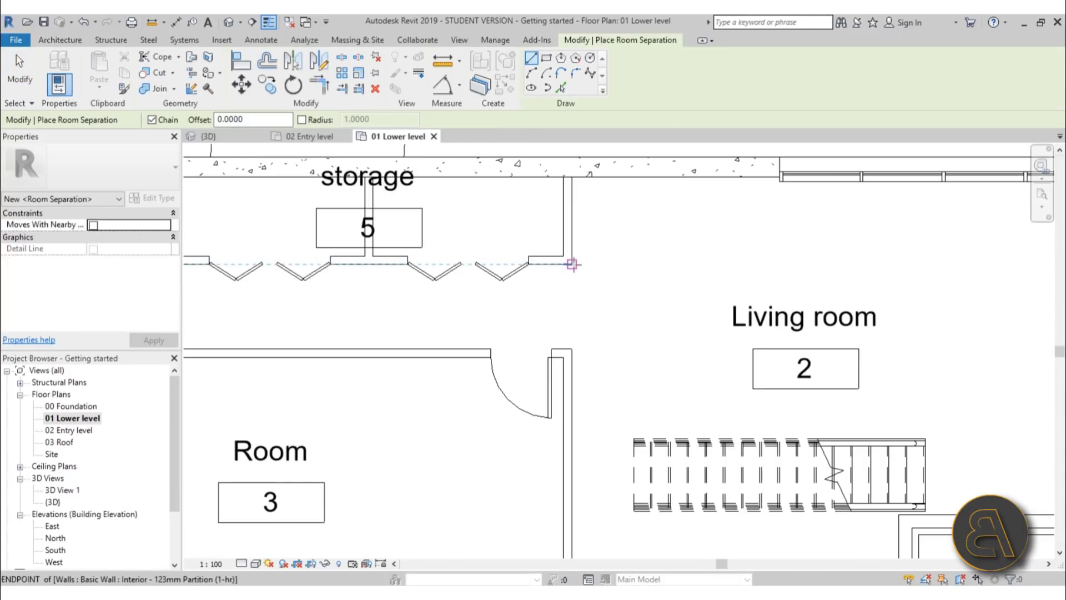
click(577, 277)
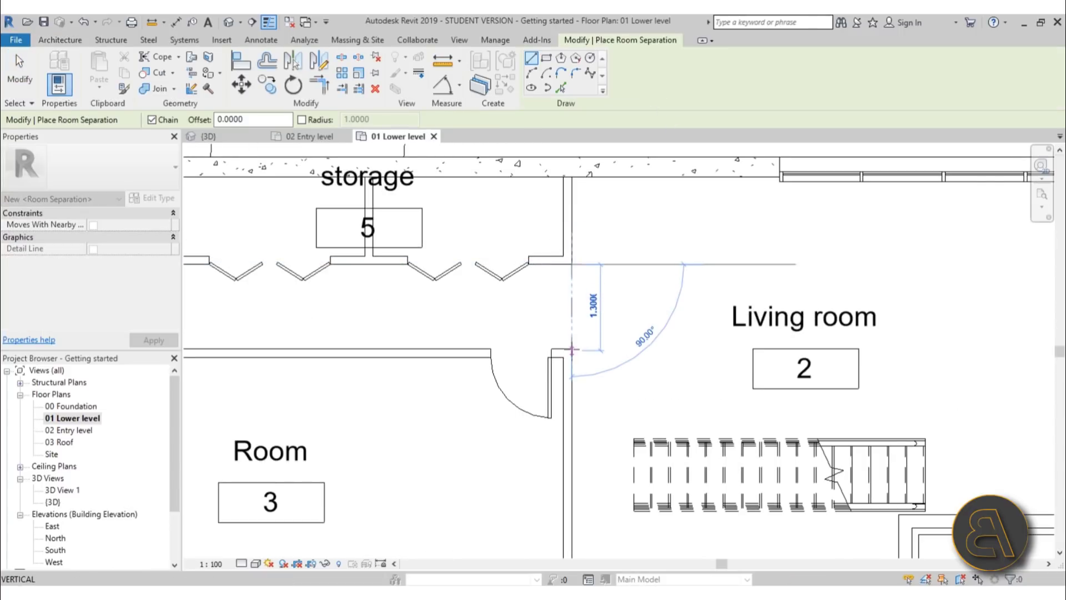
click(572, 350)
click(21, 69)
scroll(661, 288, down, 4)
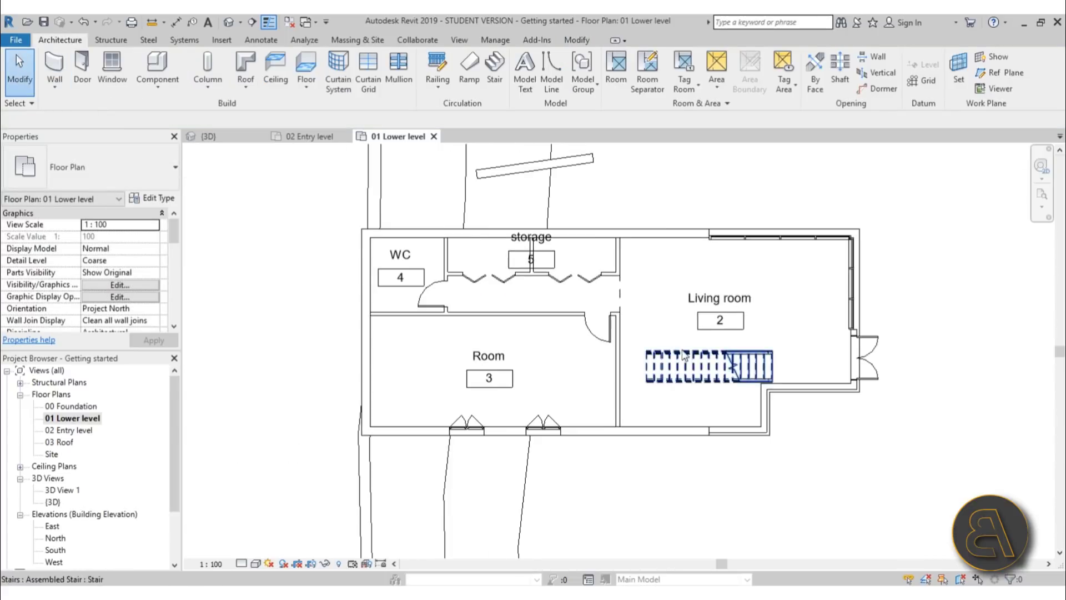
click(742, 292)
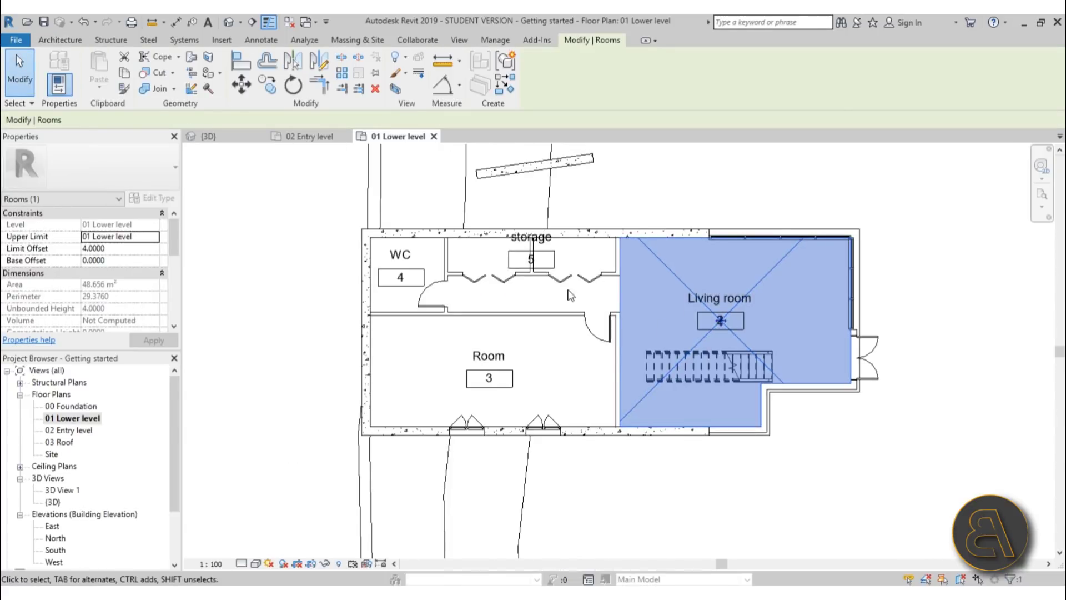
key(Escape)
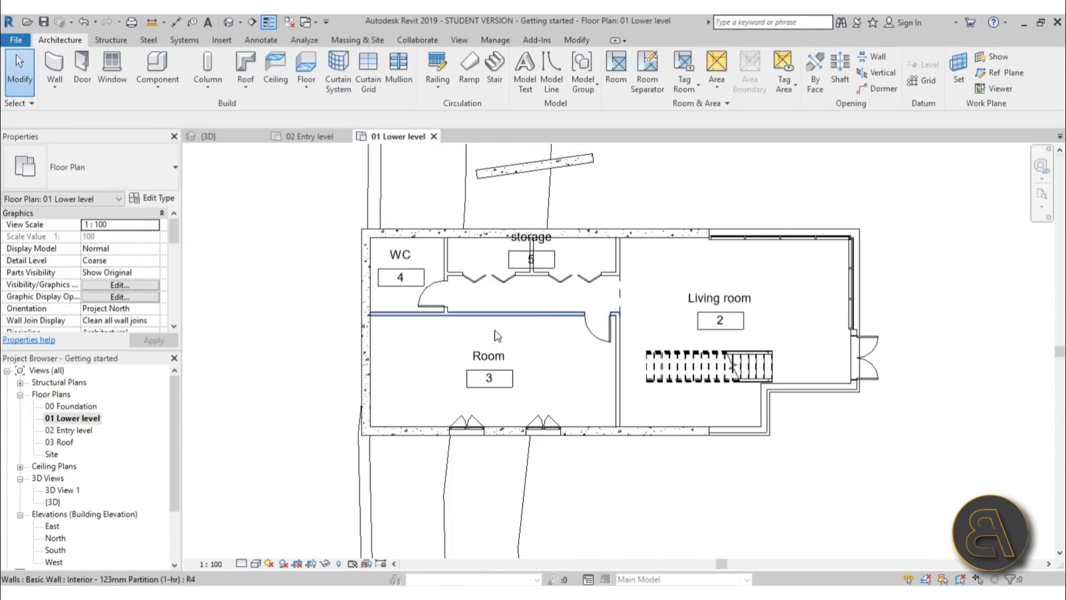
Place a tagged room in the hallway between the closets and the large room below
click(616, 69)
scroll(528, 302, up, 3)
click(531, 302)
key(Escape)
key(Escape)
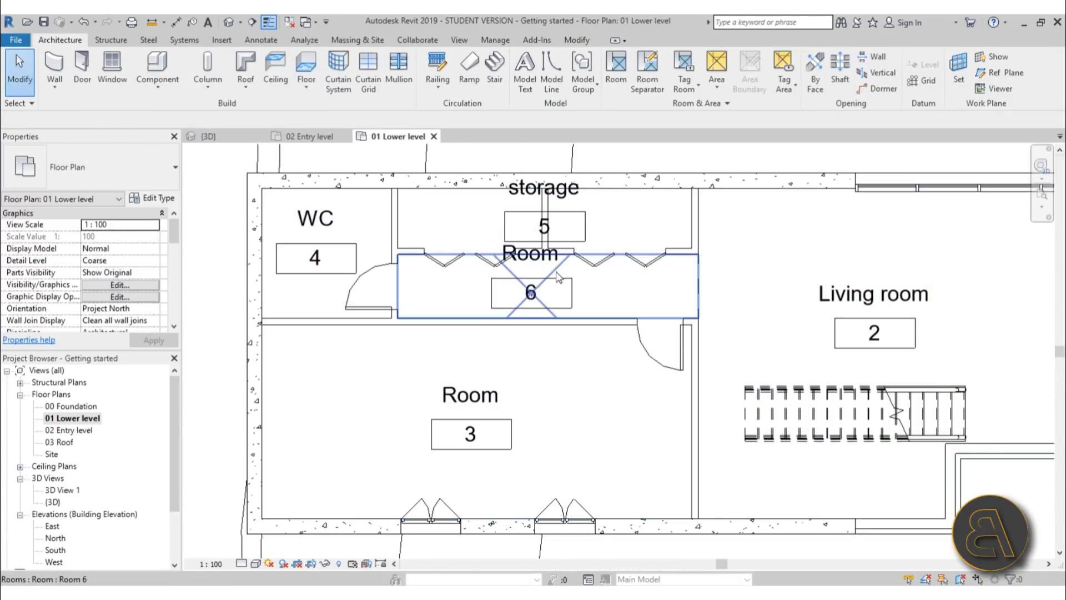
click(558, 273)
drag(170, 244, 178, 291)
scroll(131, 298, down, 2)
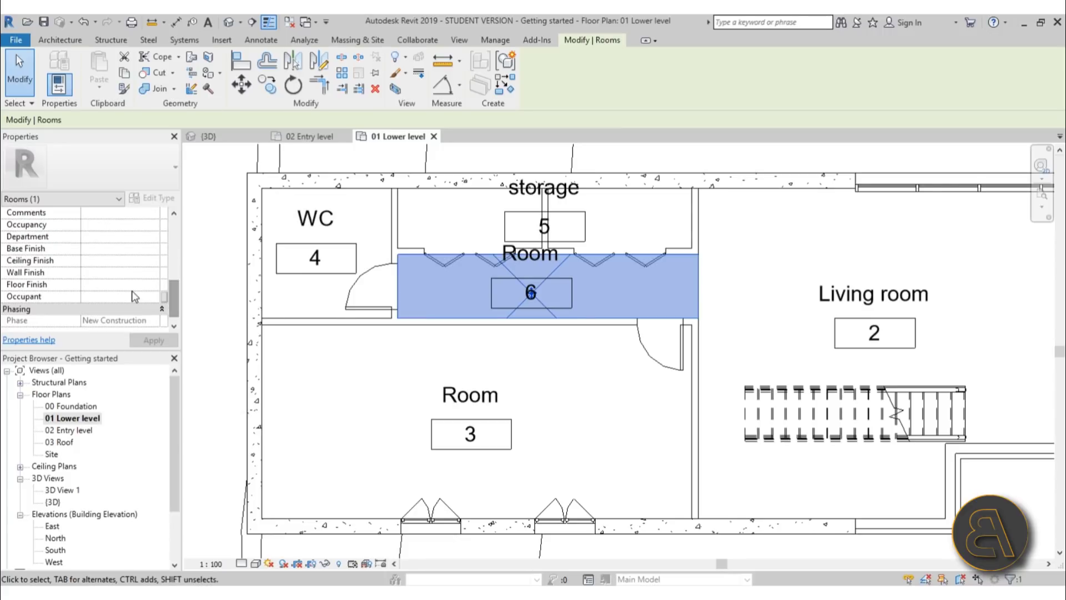
scroll(136, 278, up, 3)
click(128, 250)
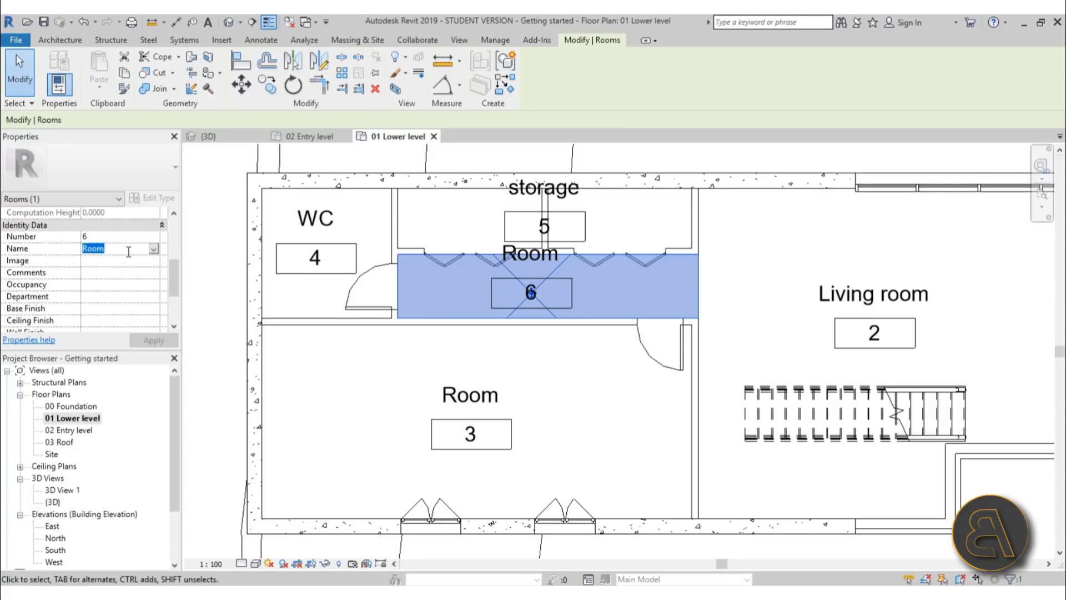
text(hall)
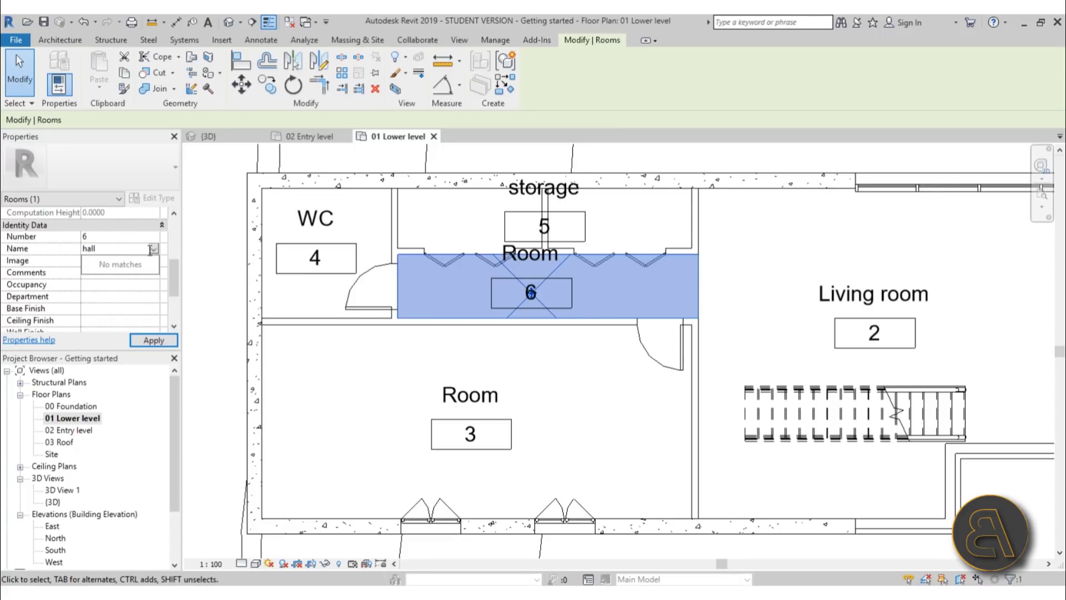
key(Escape)
key(Escape)
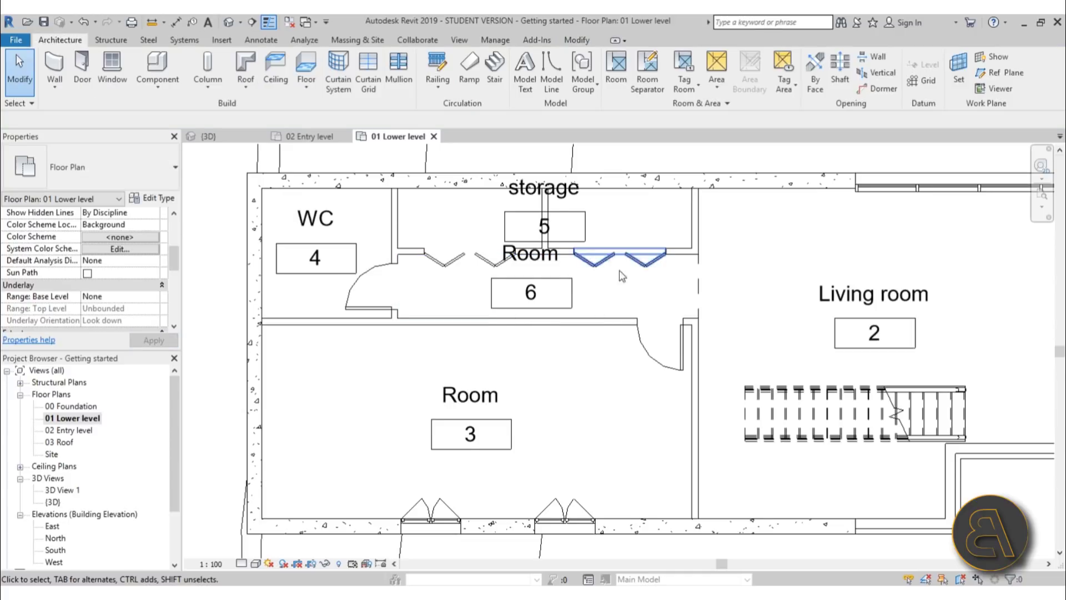
Rename the hallway room, number 6, as "hall"
middle_drag(622, 276, 592, 295)
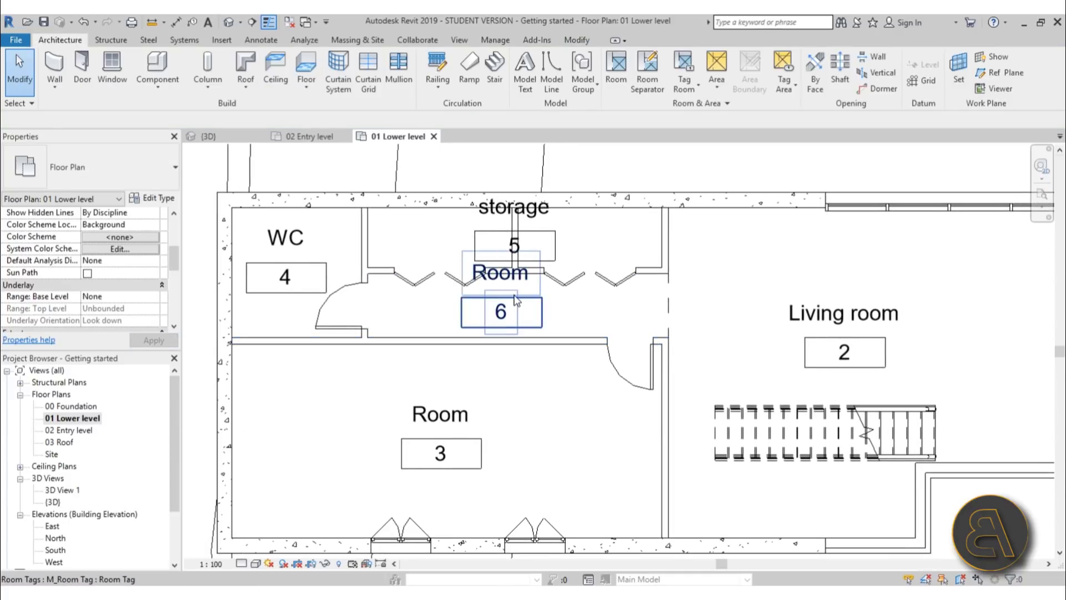
click(549, 294)
click(551, 319)
key(Escape)
scroll(555, 298, up, 5)
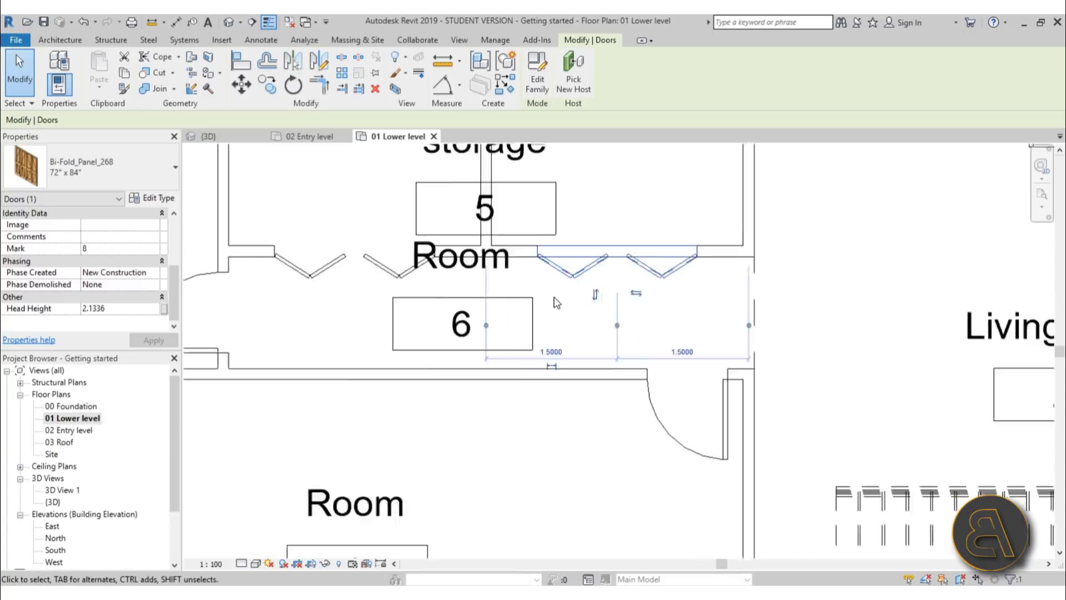
key(Escape)
click(404, 274)
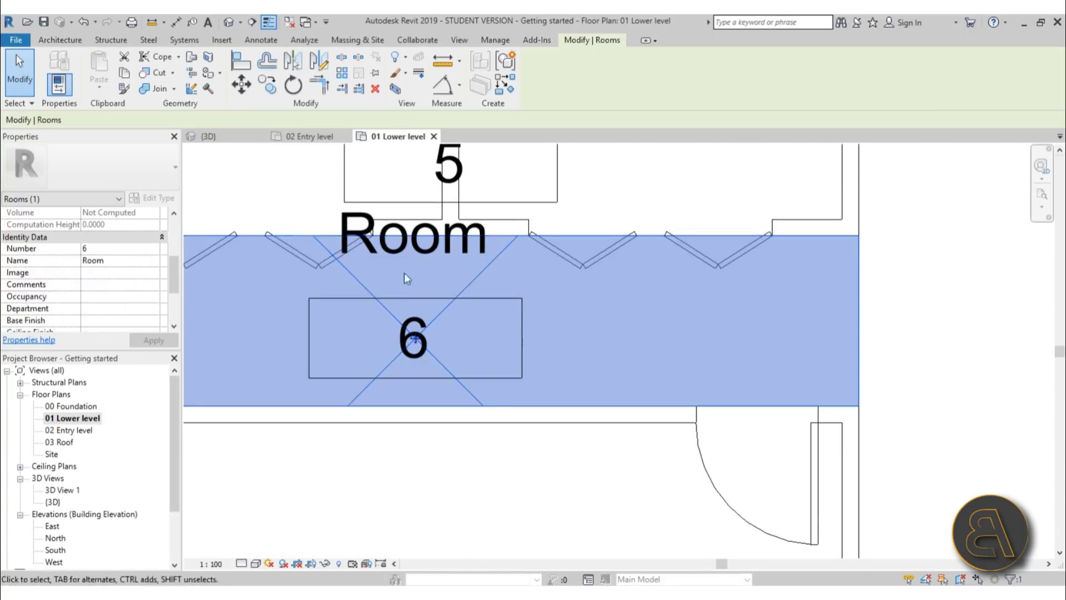
click(139, 262)
text(hall)
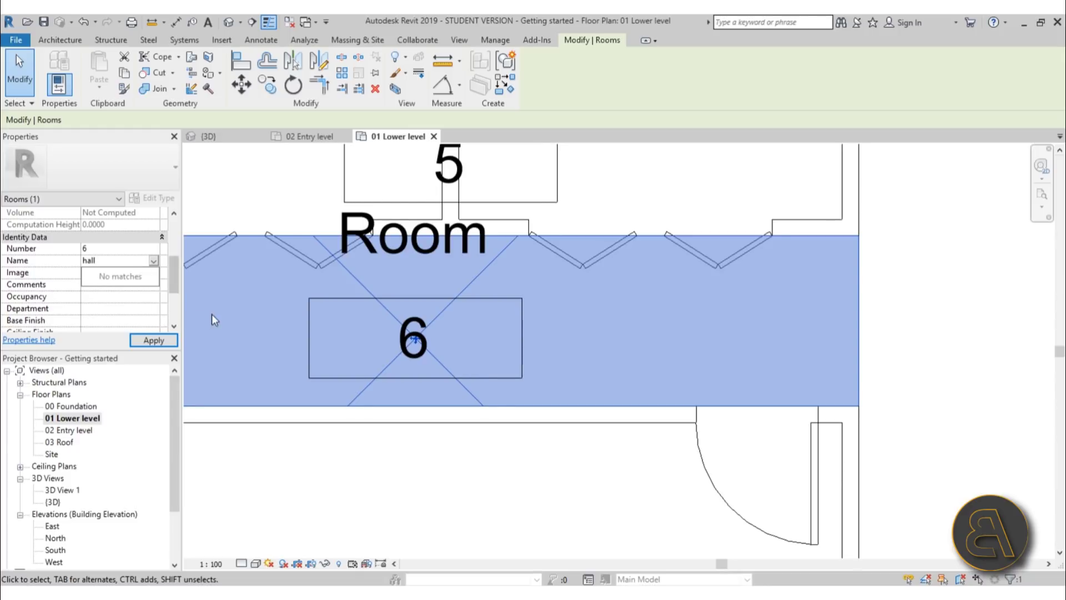
key(Return)
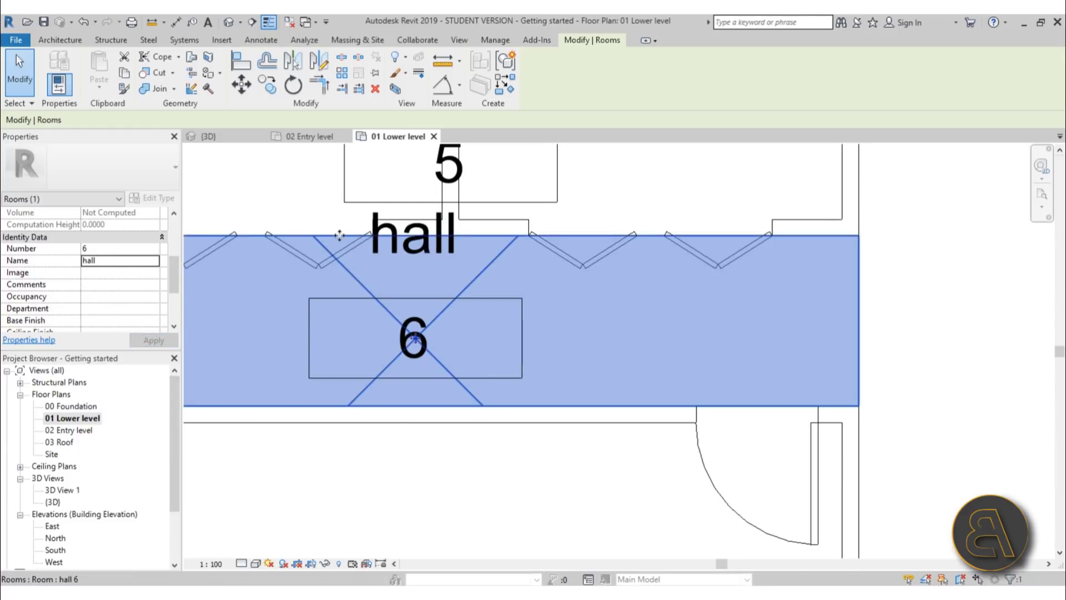
key(Escape)
scroll(669, 213, down, 2)
scroll(668, 216, down, 2)
scroll(528, 298, up, 2)
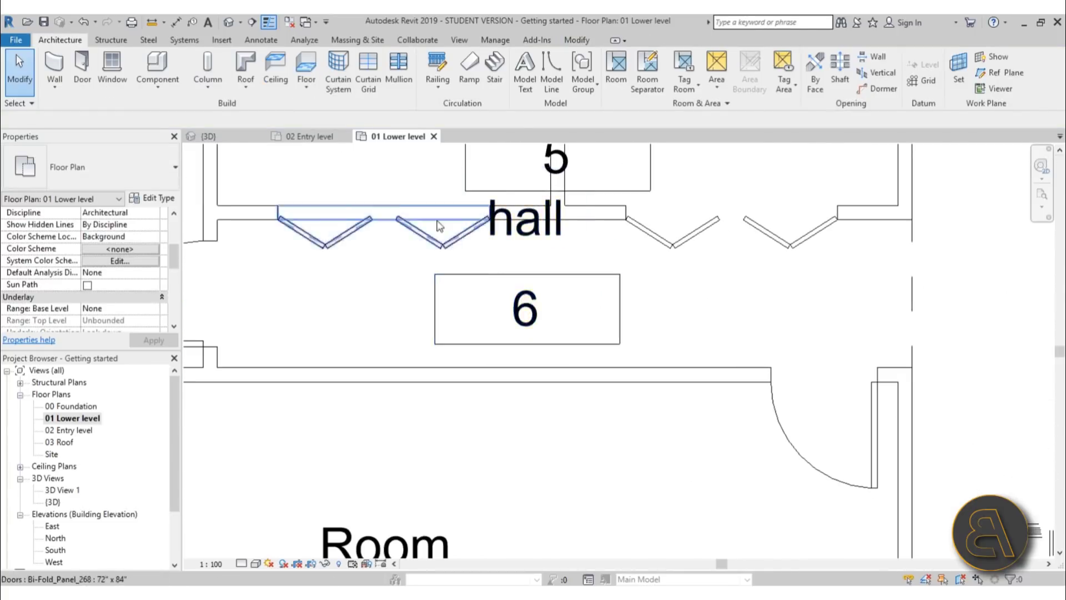
Review the named and tagged rooms across the whole lower-level floor plan
scroll(440, 231, down, 2)
scroll(571, 333, up, 2)
scroll(521, 305, down, 2)
scroll(533, 322, up, 1)
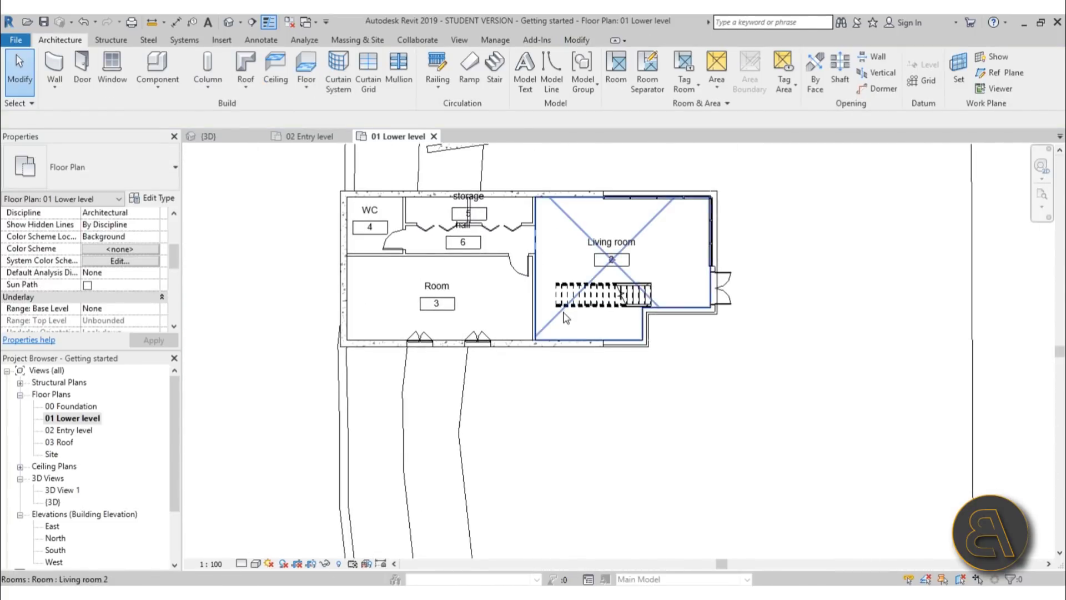
scroll(562, 280, down, 1)
middle_drag(563, 280, 574, 321)
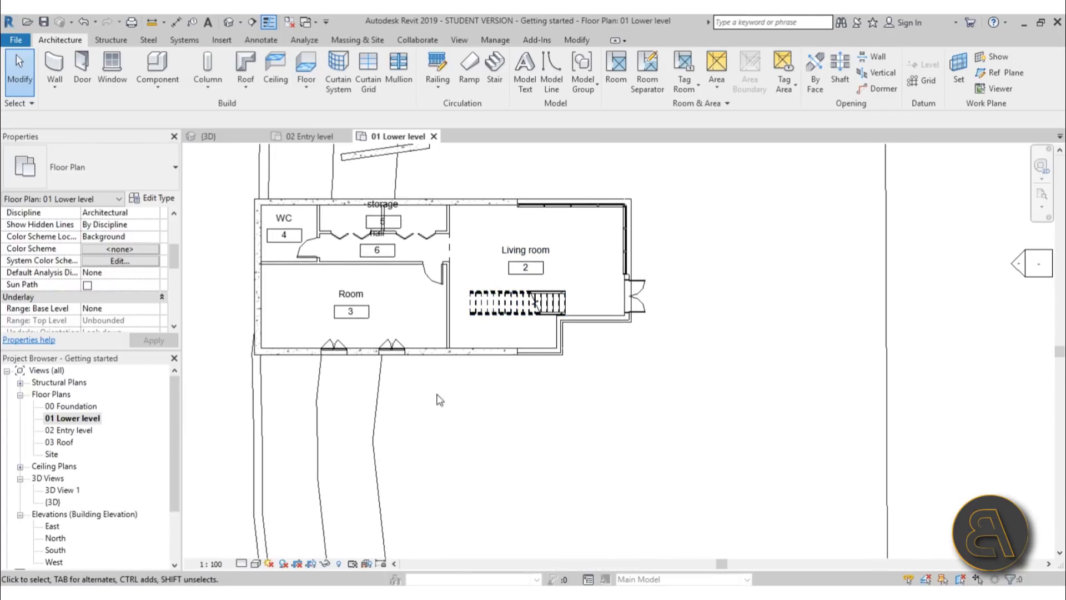
middle_drag(475, 363, 453, 376)
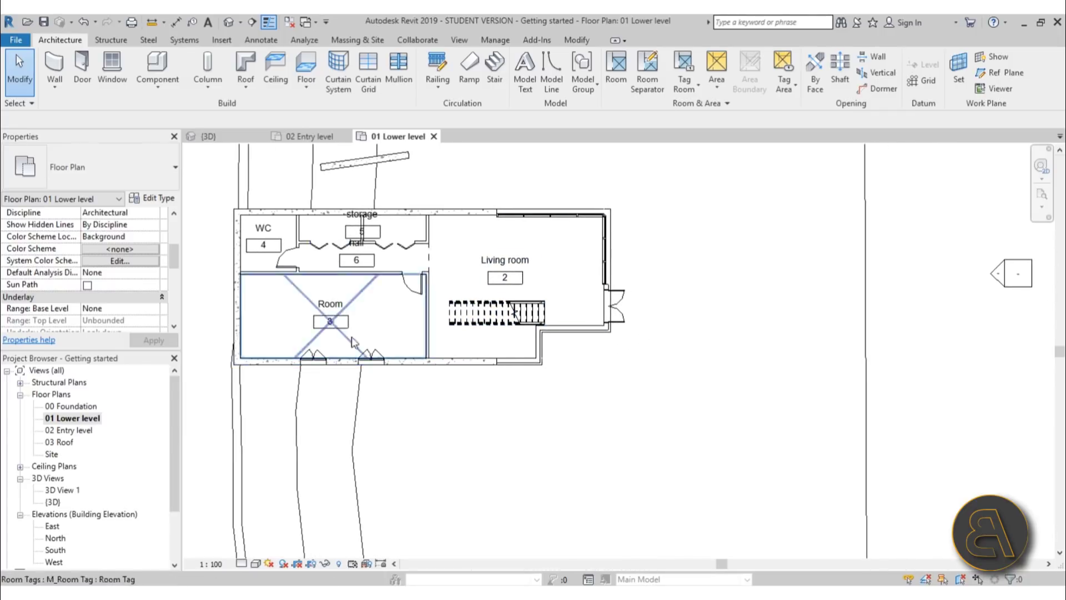
middle_drag(387, 309, 391, 313)
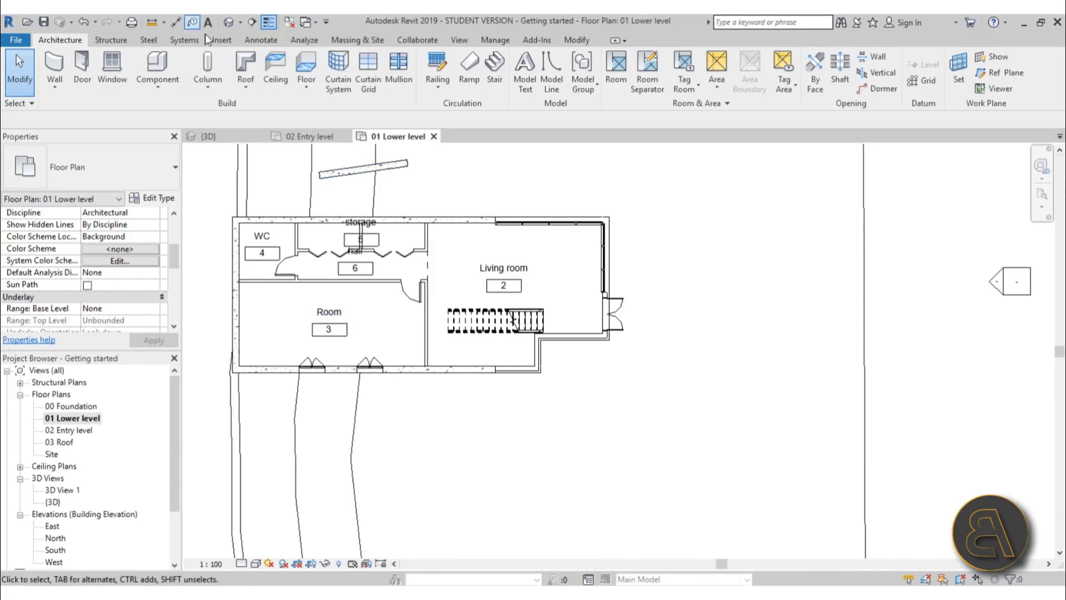
Place a color fill legend in the open area just below the lower-level floor plan
click(259, 41)
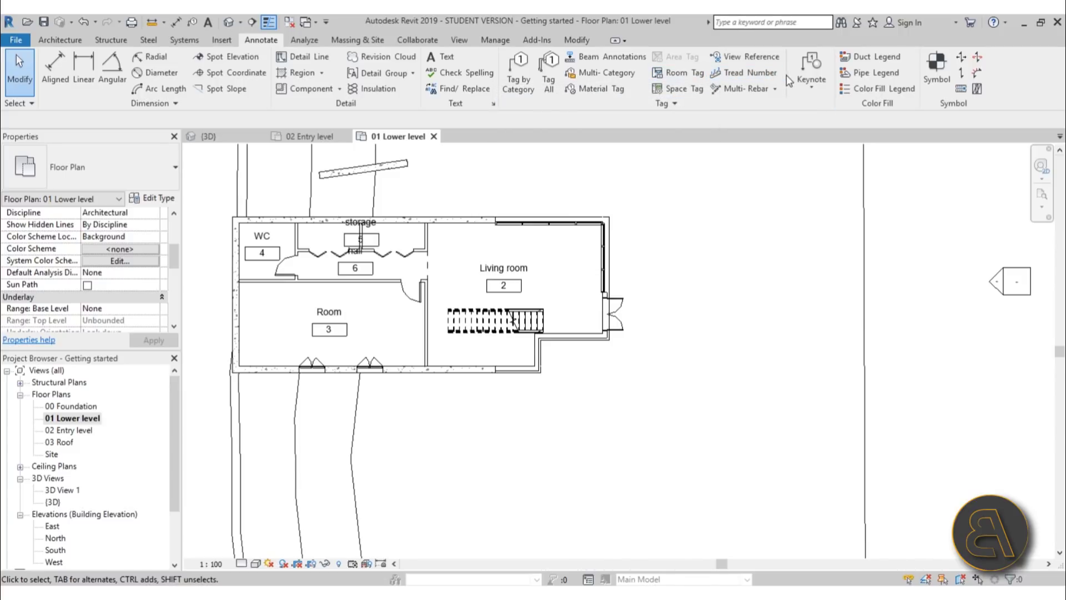
click(675, 103)
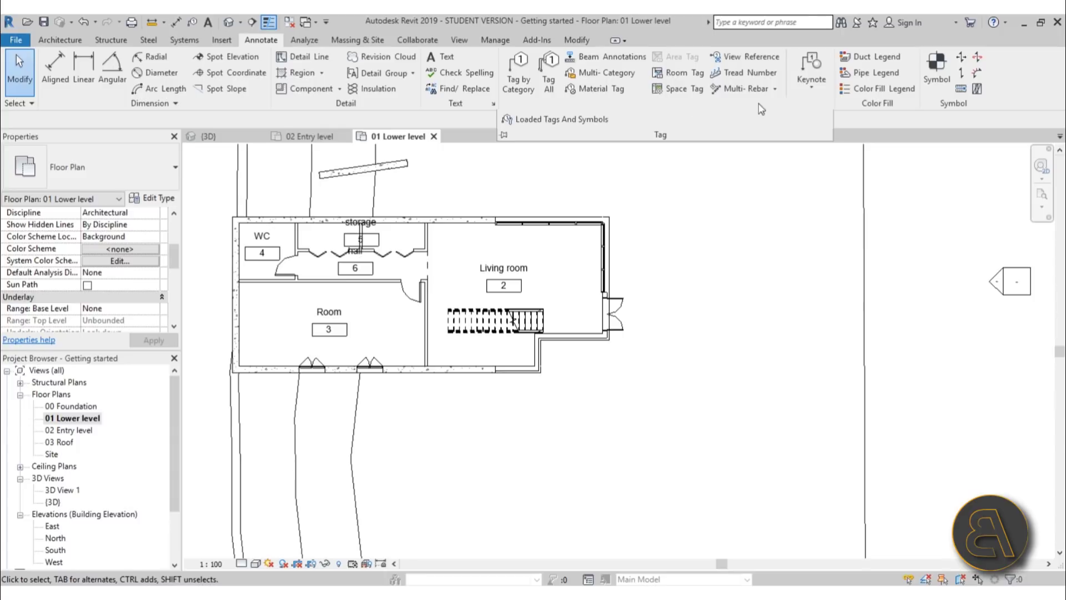
click(872, 96)
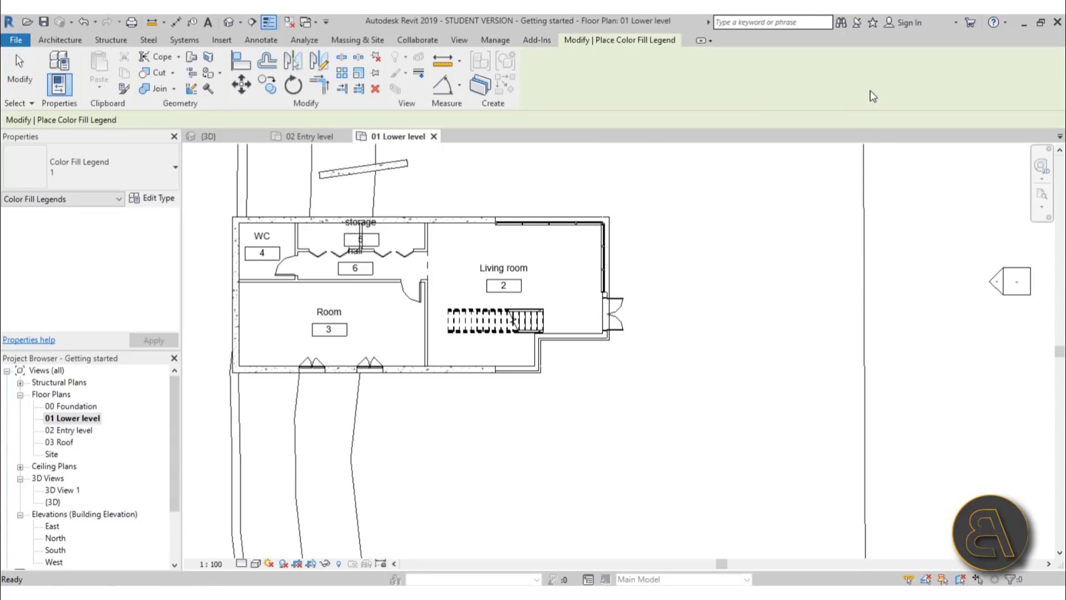
click(416, 404)
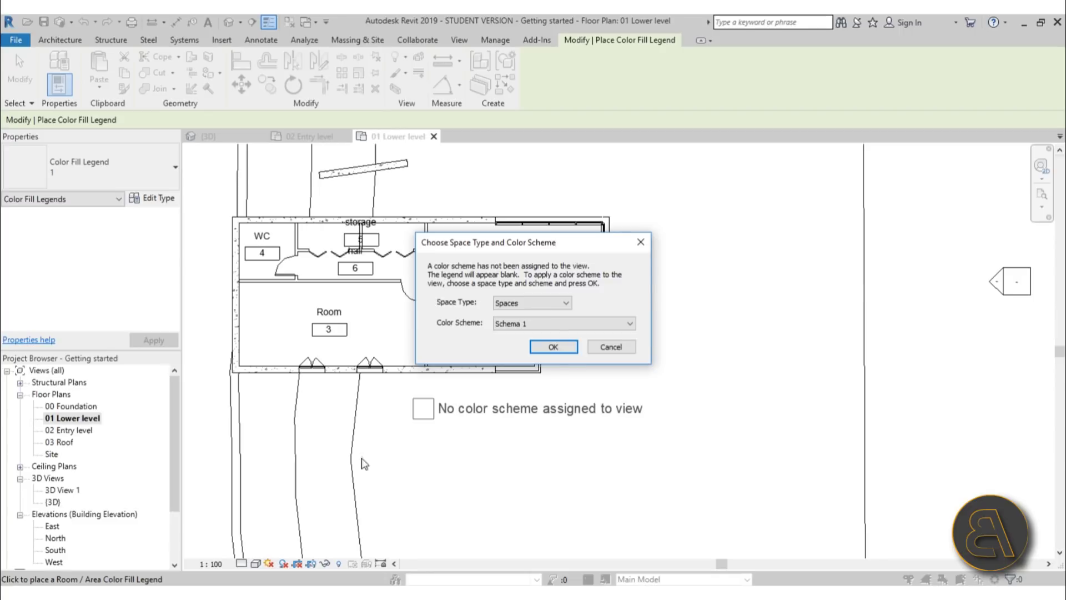
Assign the legend the space type Rooms and the color scheme Name, and apply it to the view
click(510, 301)
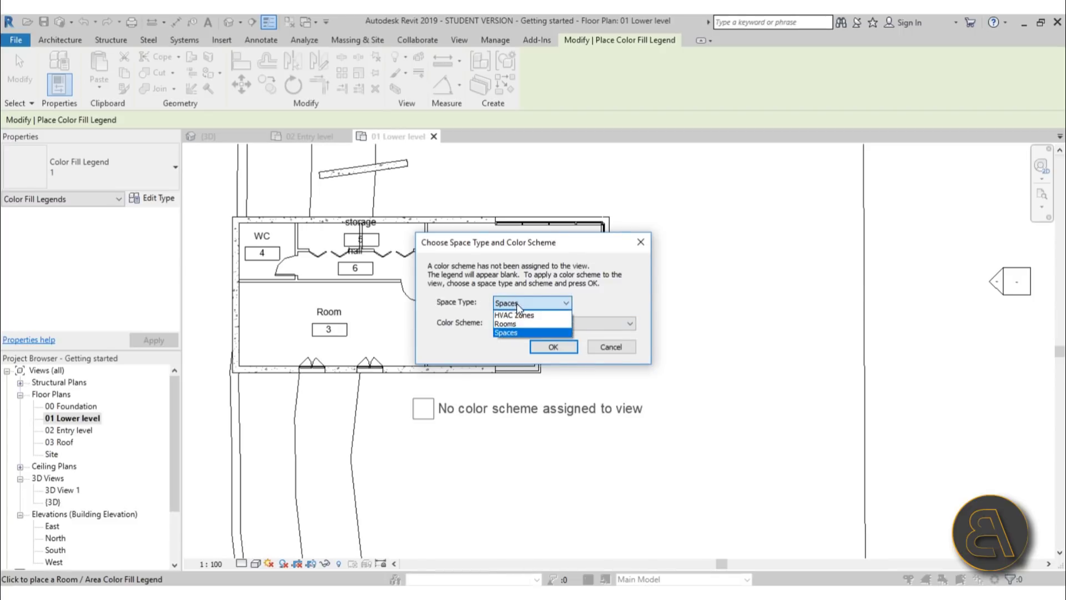
click(508, 324)
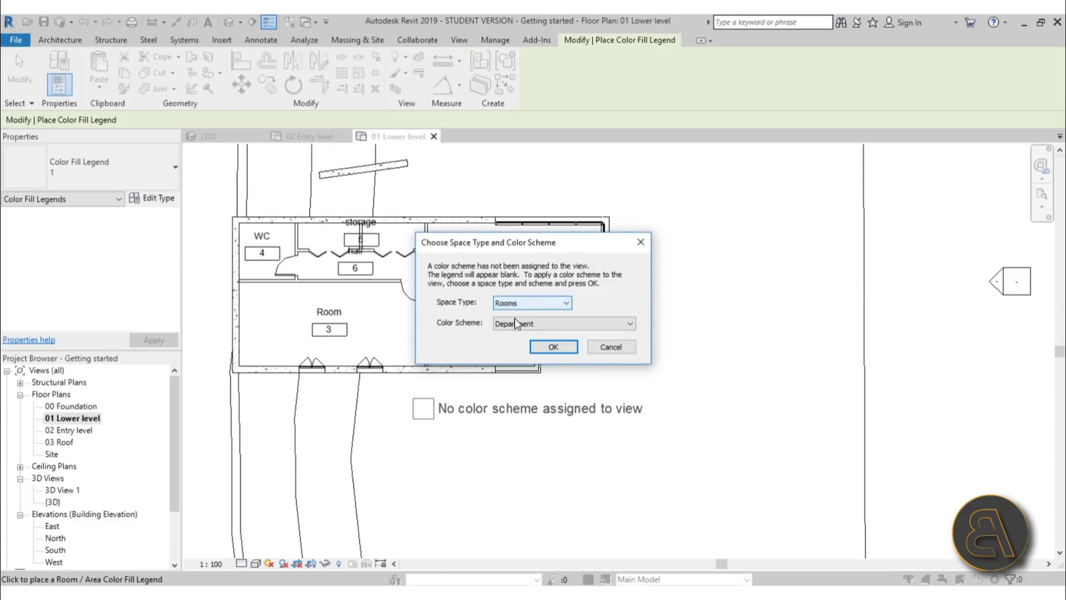
click(518, 327)
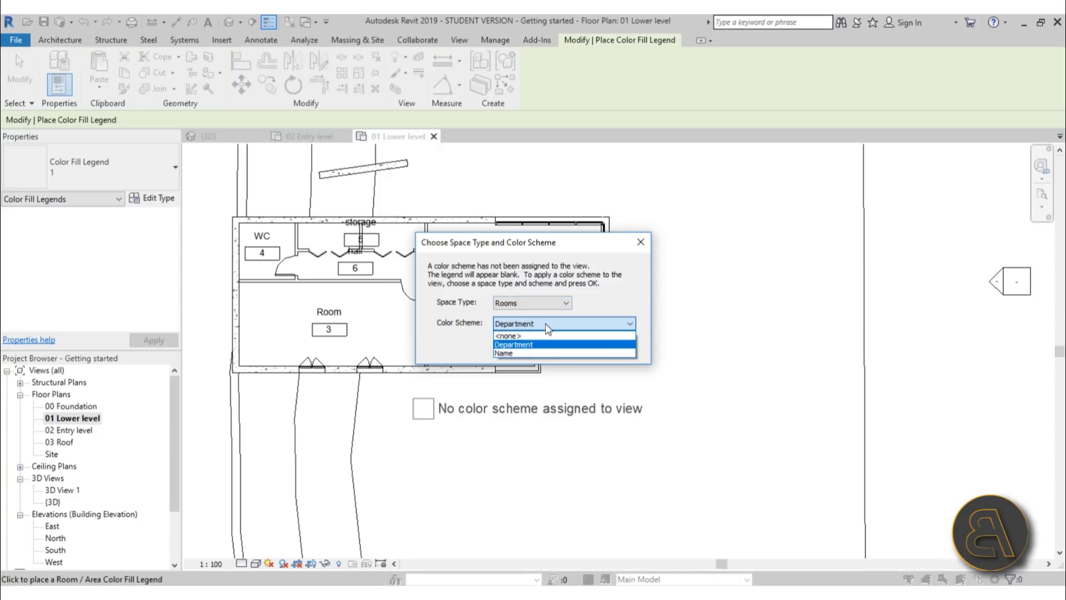
click(512, 353)
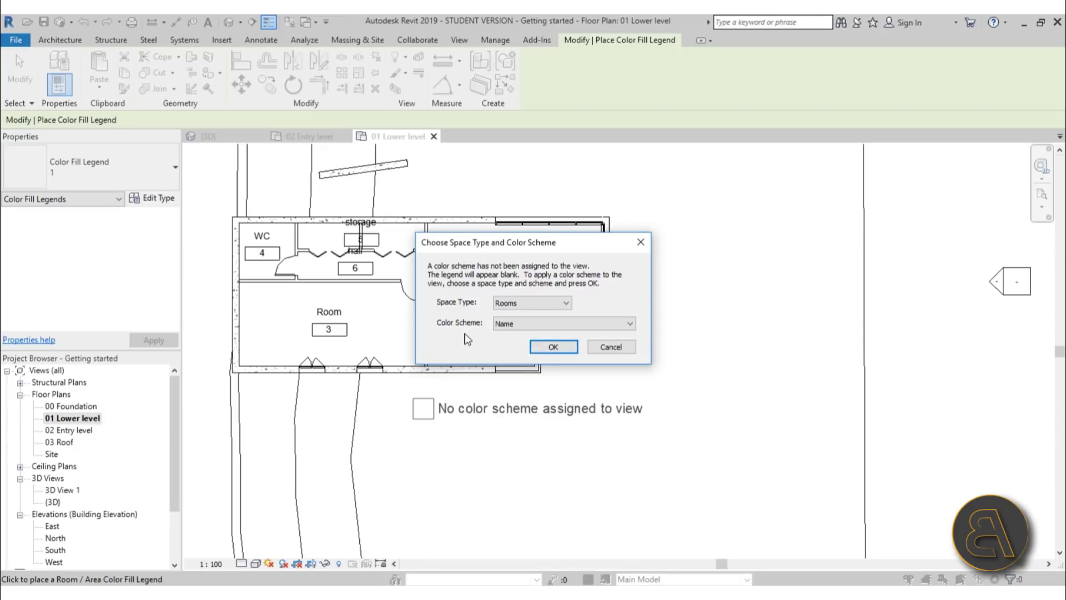
drag(482, 249, 688, 248)
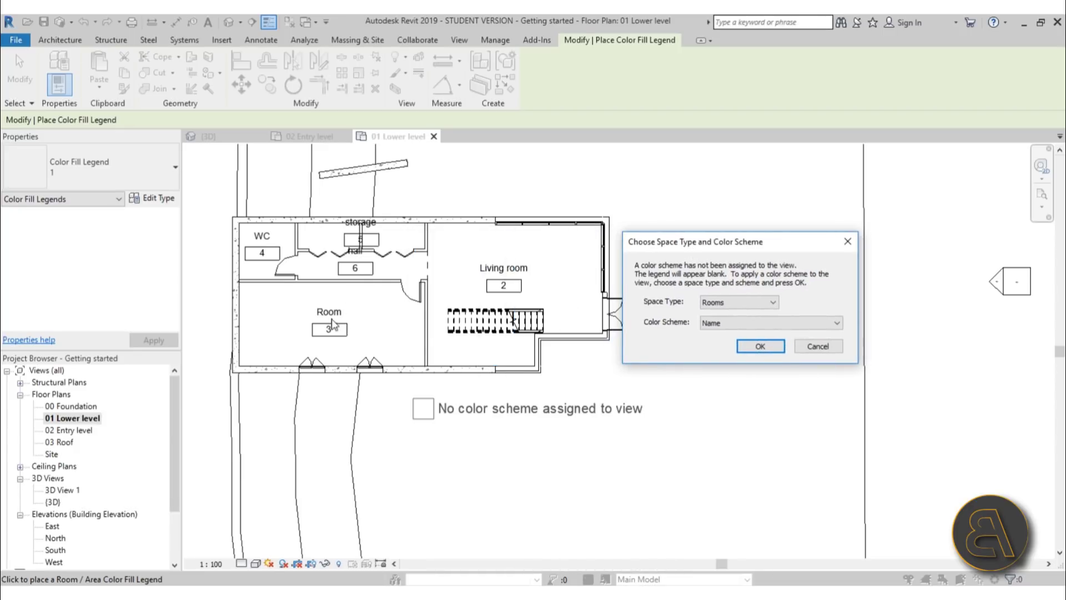
click(722, 322)
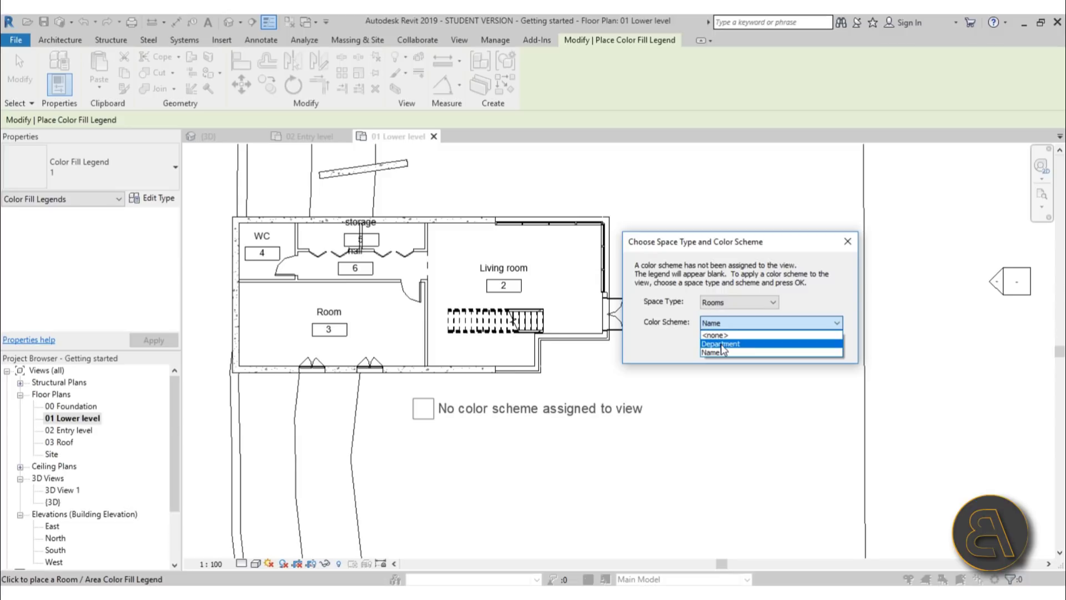
click(721, 352)
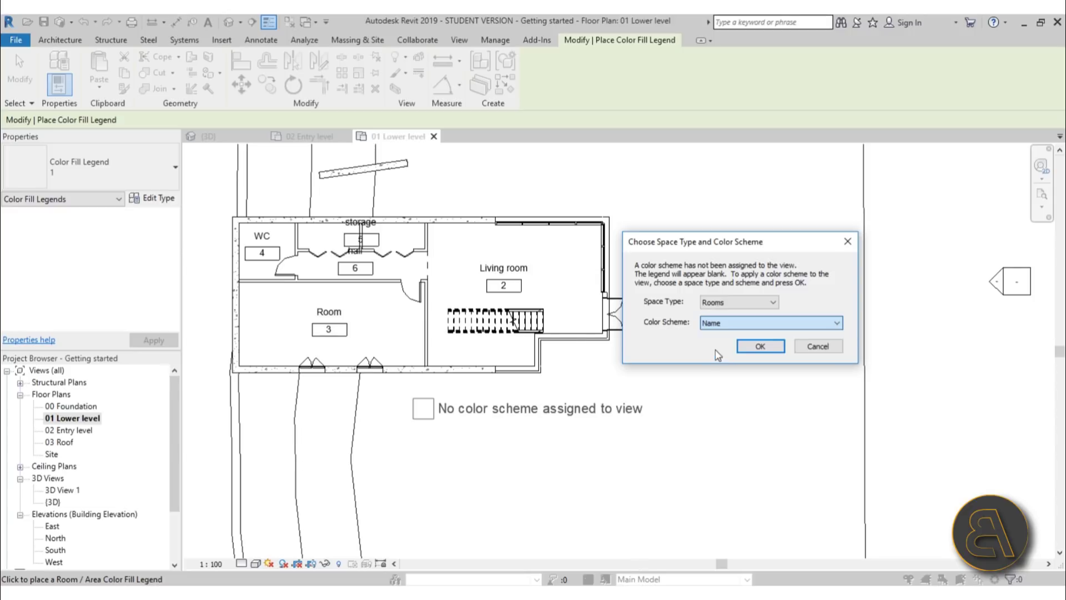
click(750, 344)
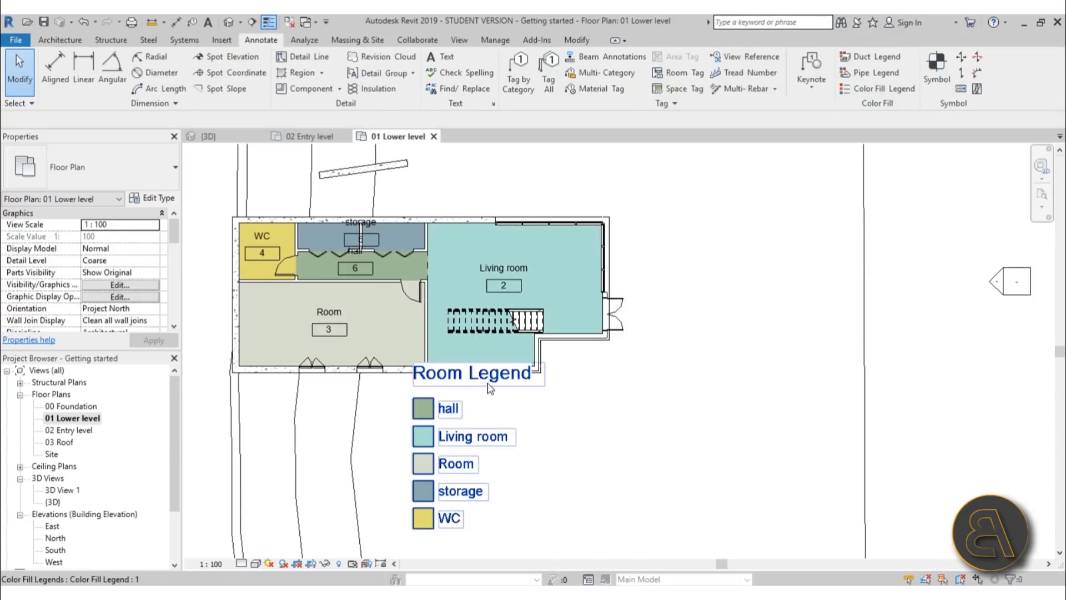
Move the room legend to the open area beside the living room's exterior double doors
mouse_move(492, 383)
mouse_down()
mouse_move(502, 408)
mouse_move(670, 369)
mouse_move(718, 296)
mouse_move(726, 234)
mouse_up()
click(716, 435)
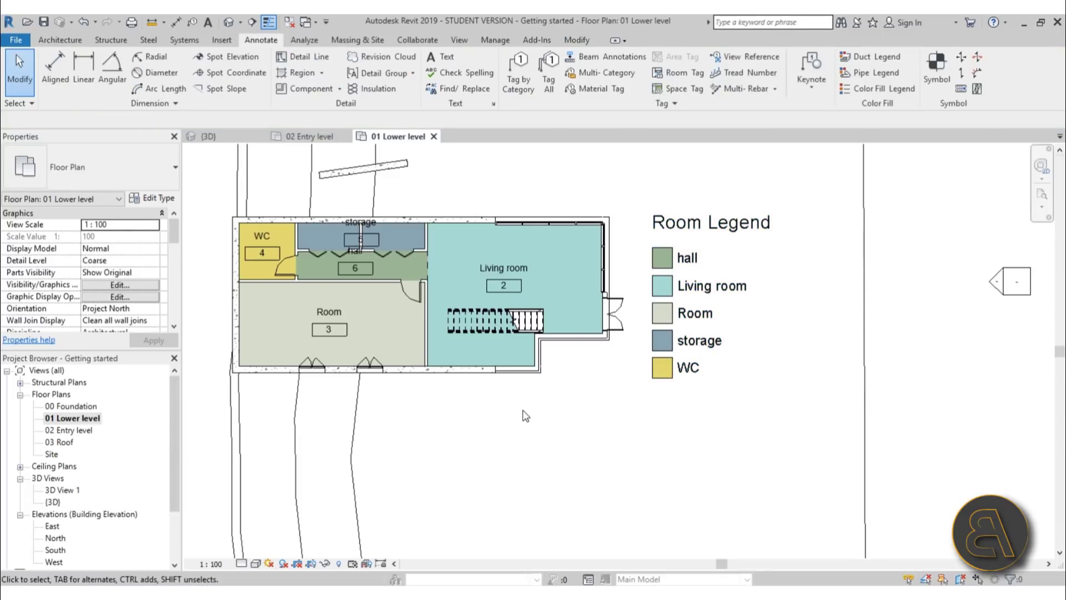
middle_drag(527, 415, 536, 443)
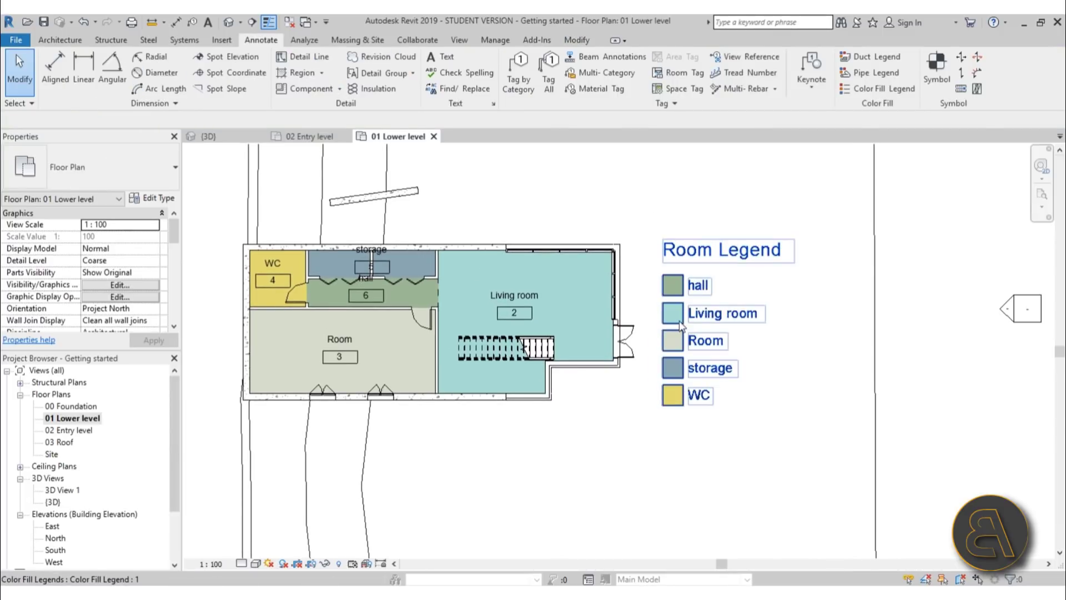
scroll(666, 315, up, 2)
scroll(661, 311, down, 2)
middle_drag(676, 319, 688, 321)
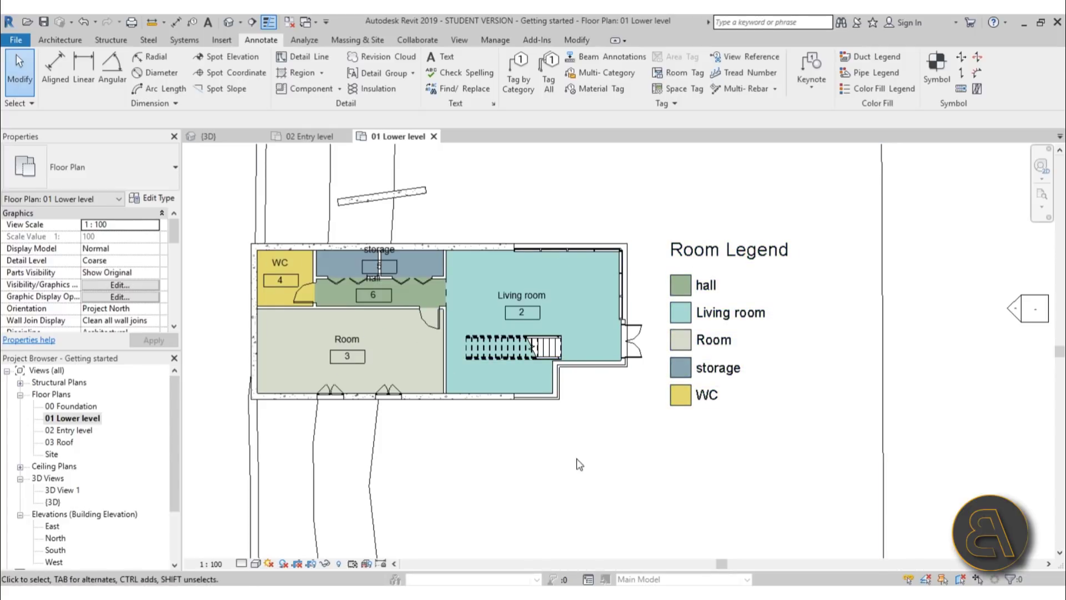
click(742, 254)
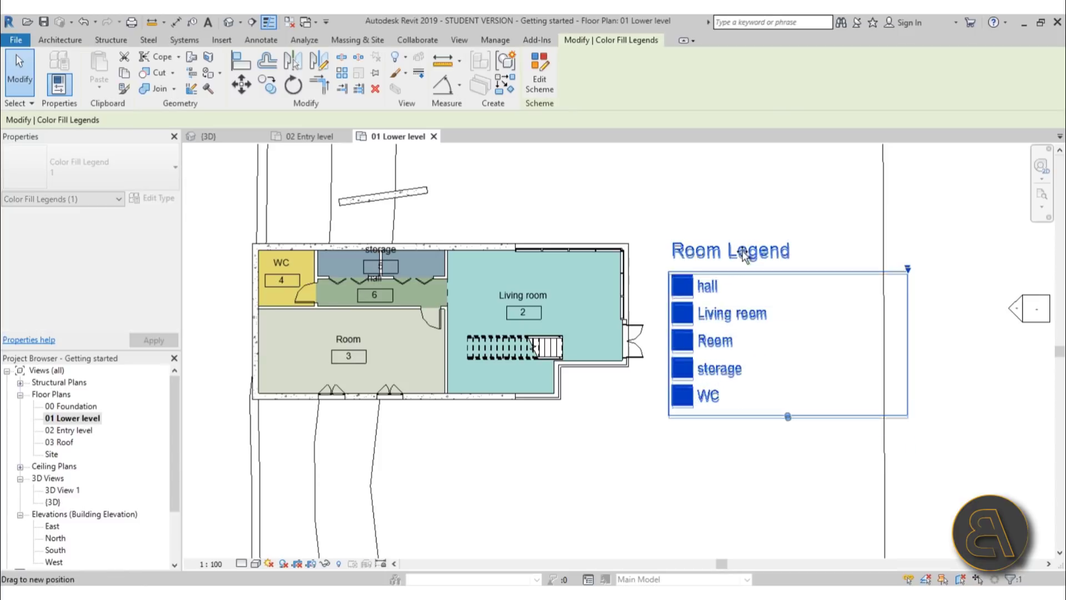
drag(742, 254, 746, 248)
click(721, 181)
Move the room legend below the floor plan, beneath the living room
scroll(502, 218, down, 3)
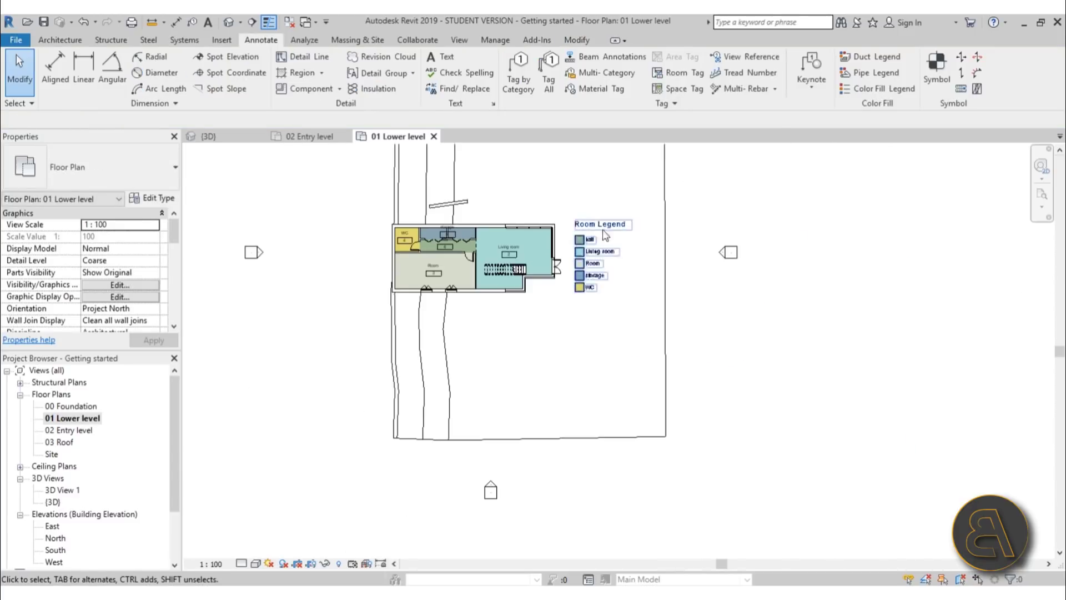
scroll(501, 218, up, 2)
mouse_move(600, 231)
ctrl+mouse_down()
mouse_move(575, 386)
mouse_move(350, 401)
ctrl+mouse_up()
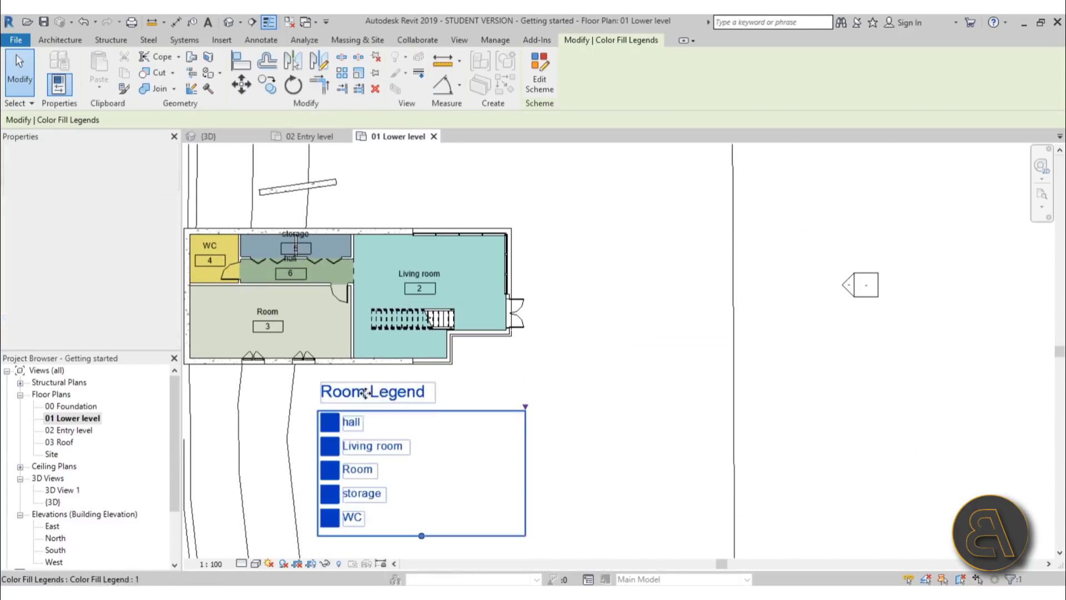
scroll(572, 374, down, 3)
click(589, 340)
scroll(475, 410, up, 2)
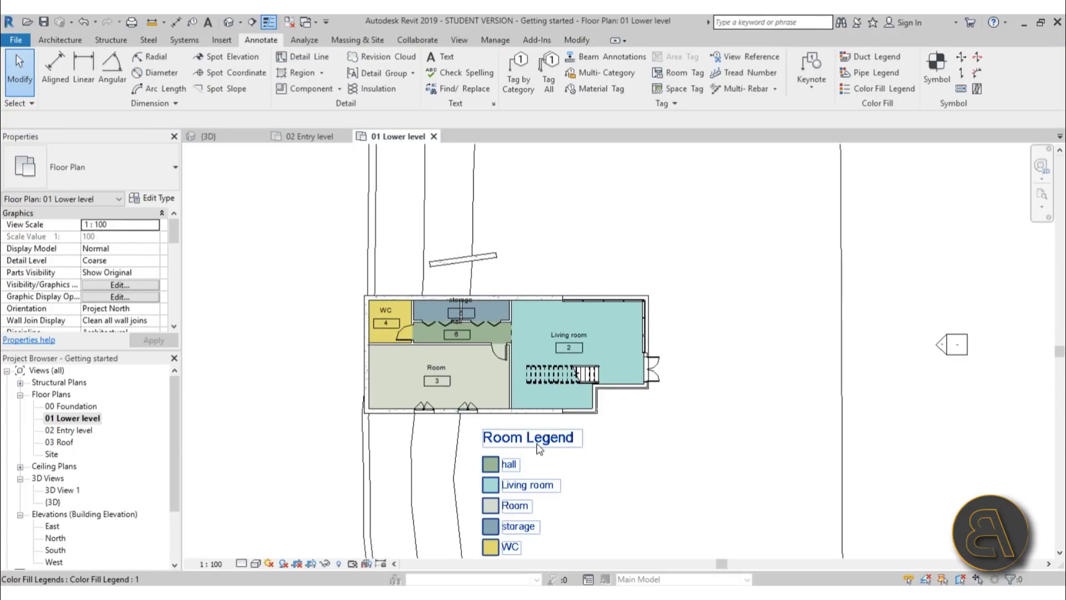
drag(550, 448, 585, 464)
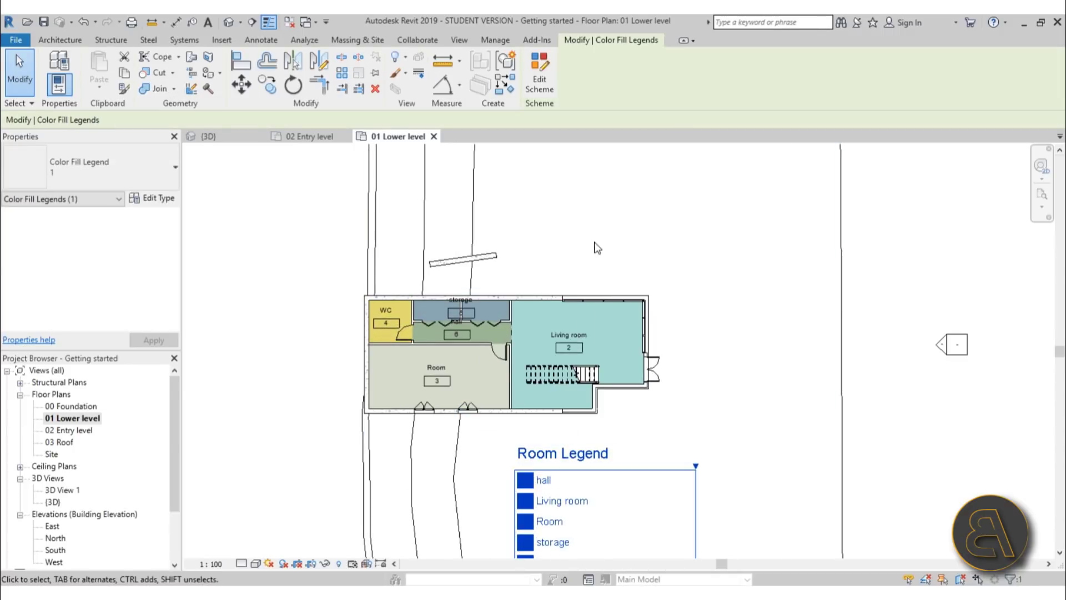